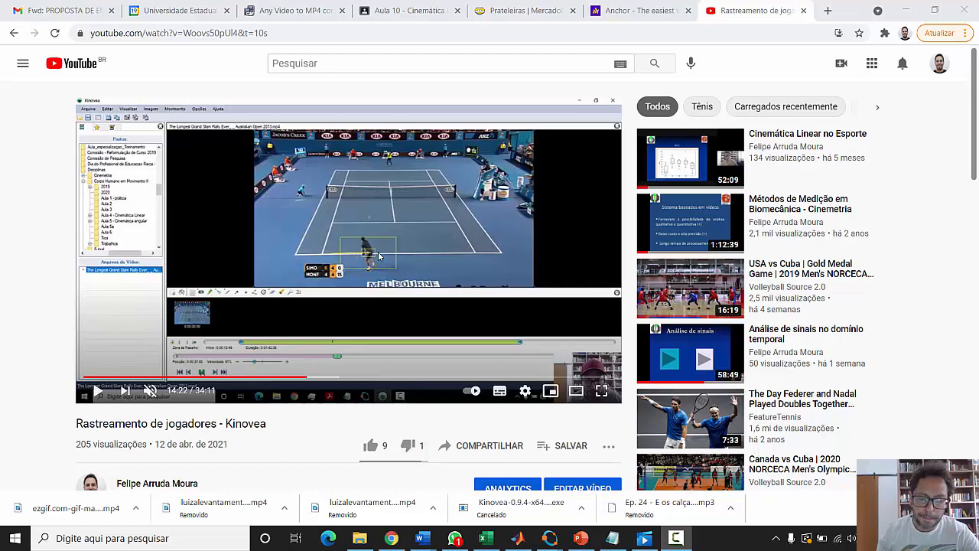
# Review the LuizaLevantamento video from the Aula 2 - prática folder in File Explorer, and close the player
pyautogui.click(361, 539)
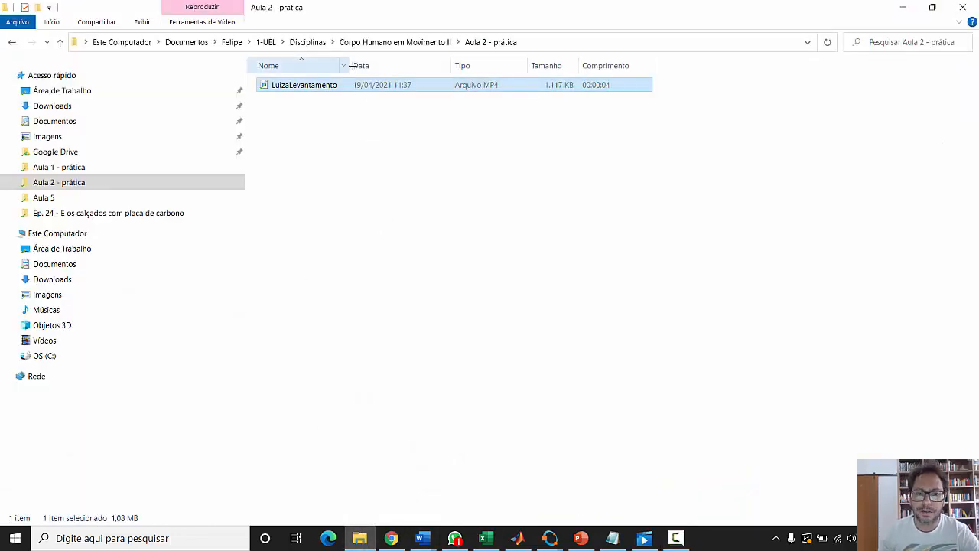
pyautogui.moveTo(350, 65); pyautogui.dragTo(414, 65)
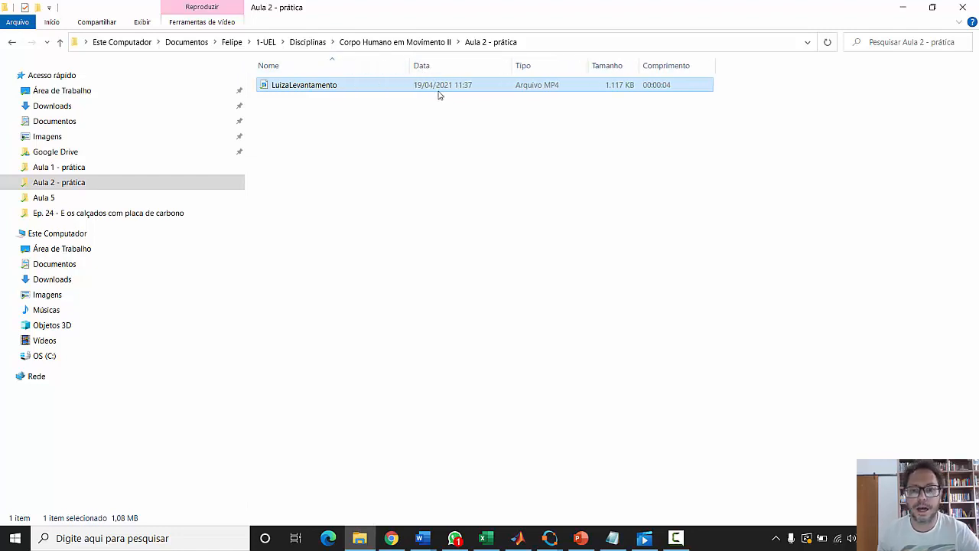
pyautogui.doubleClick(358, 86)
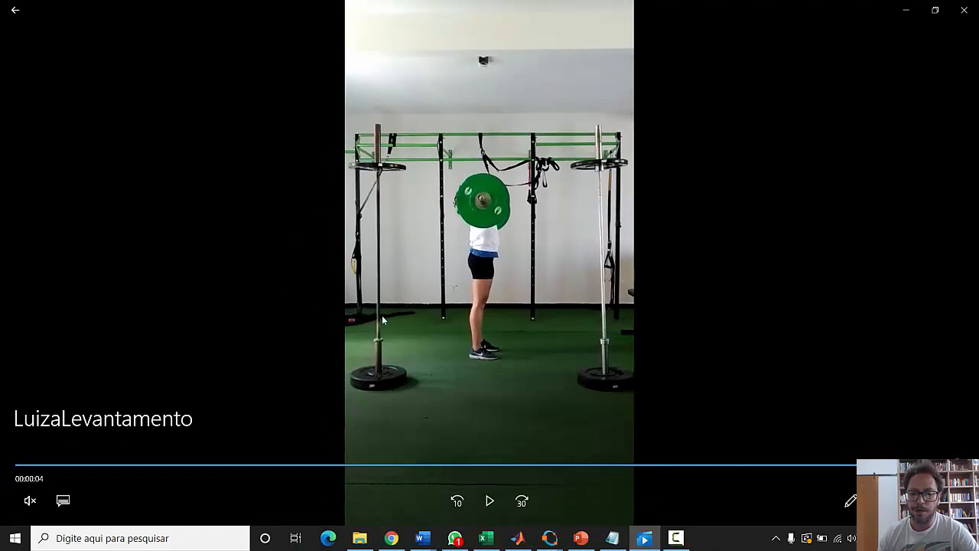
pyautogui.click(490, 500)
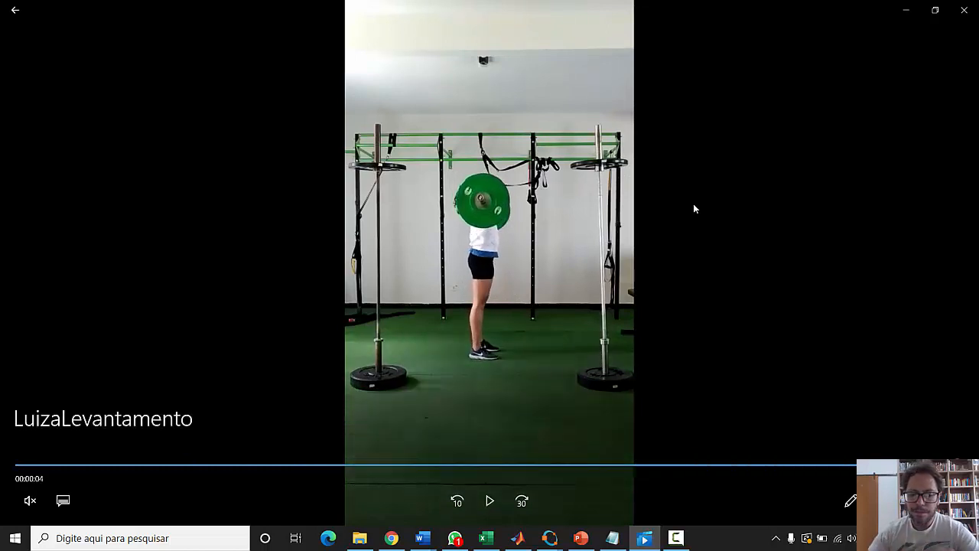
pyautogui.click(491, 502)
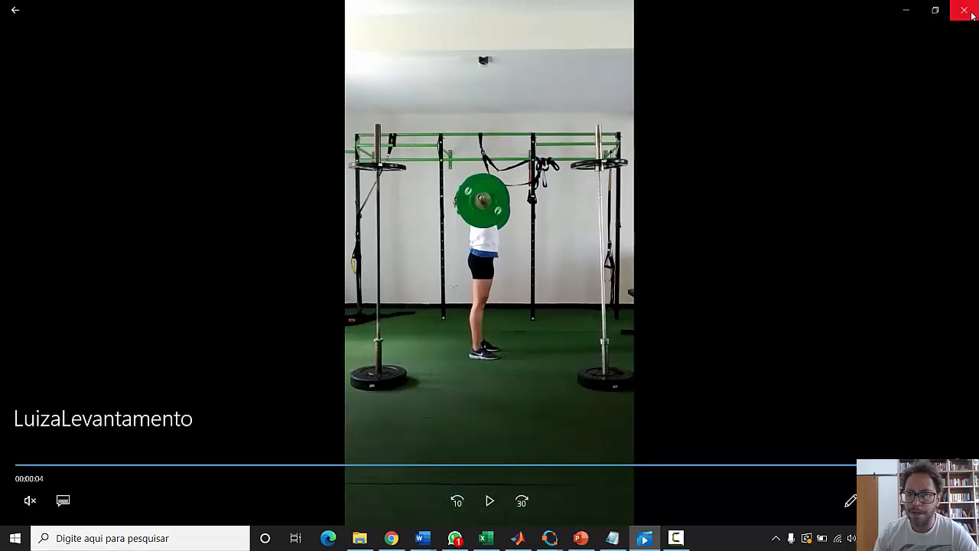
pyautogui.click(964, 10)
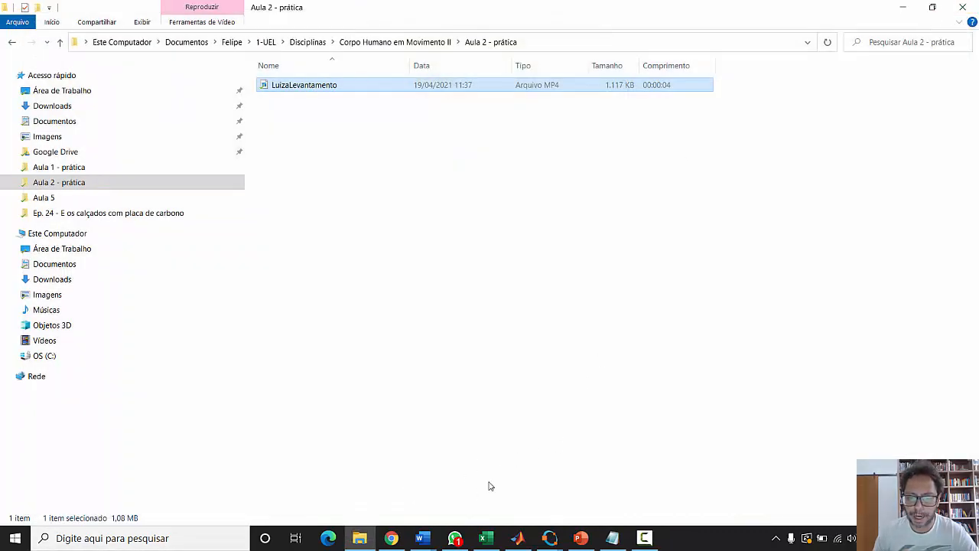
# Find Kinovea on the computer and launch it
pyautogui.click(176, 530)
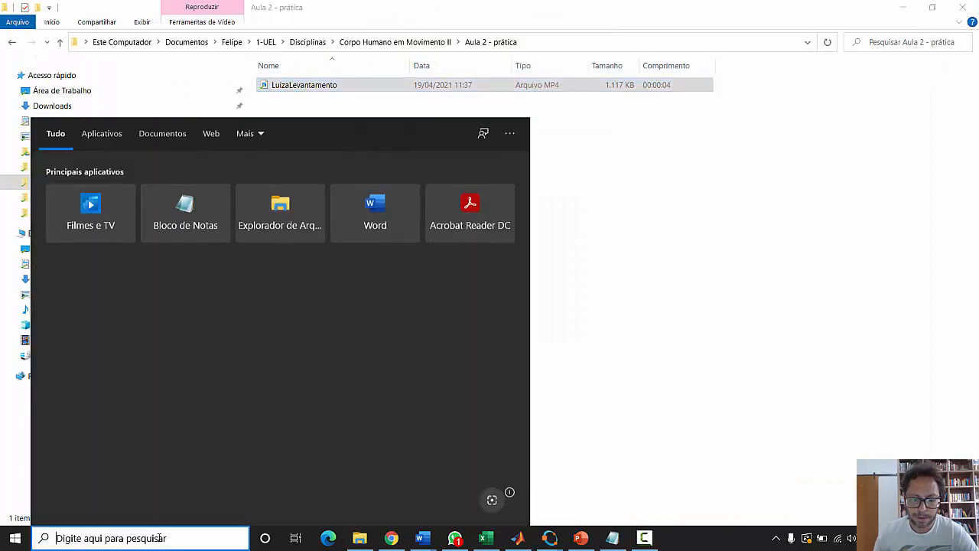
pyautogui.write('kino')
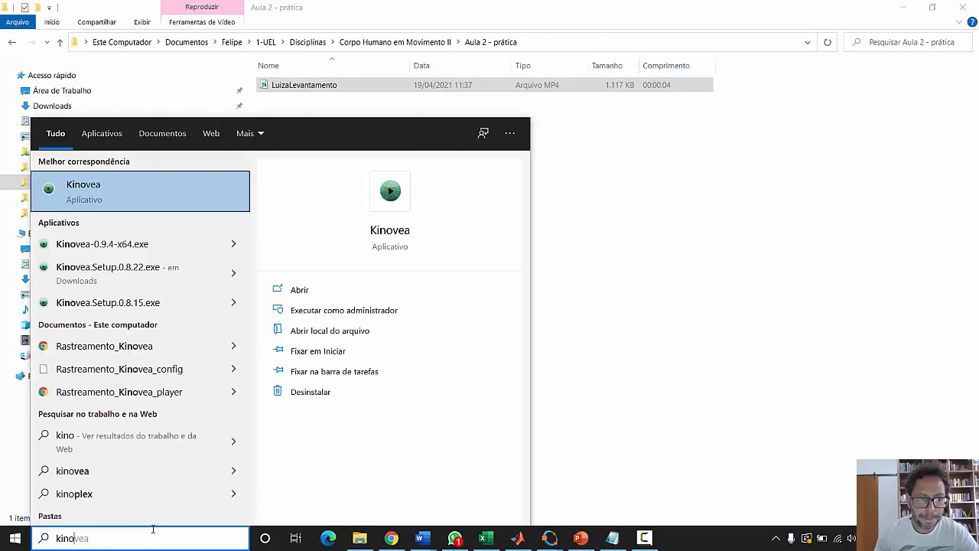
pyautogui.click(138, 193)
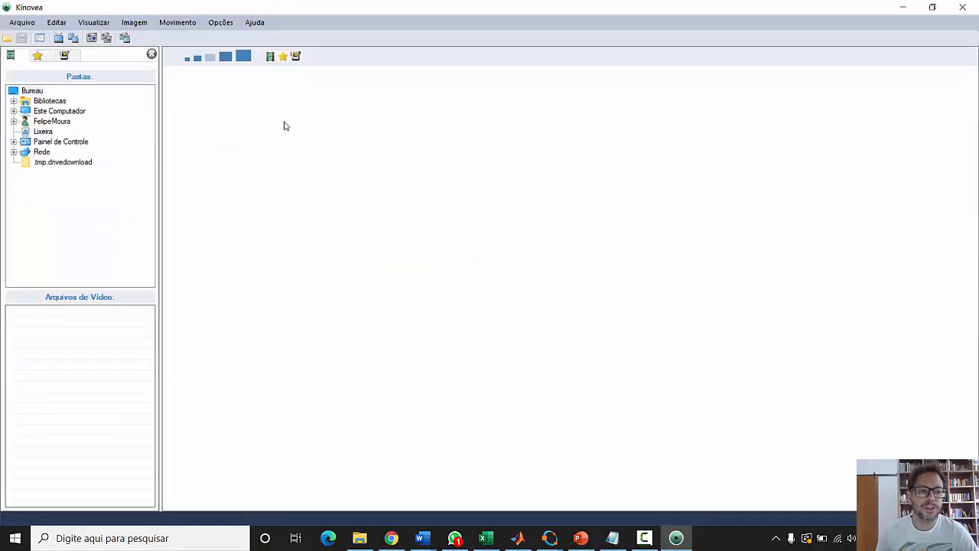
# Load the LuizaLevantamento video from the Aula 2 - prática folder into Kinovea and enlarge its image in the player
pyautogui.click(7, 38)
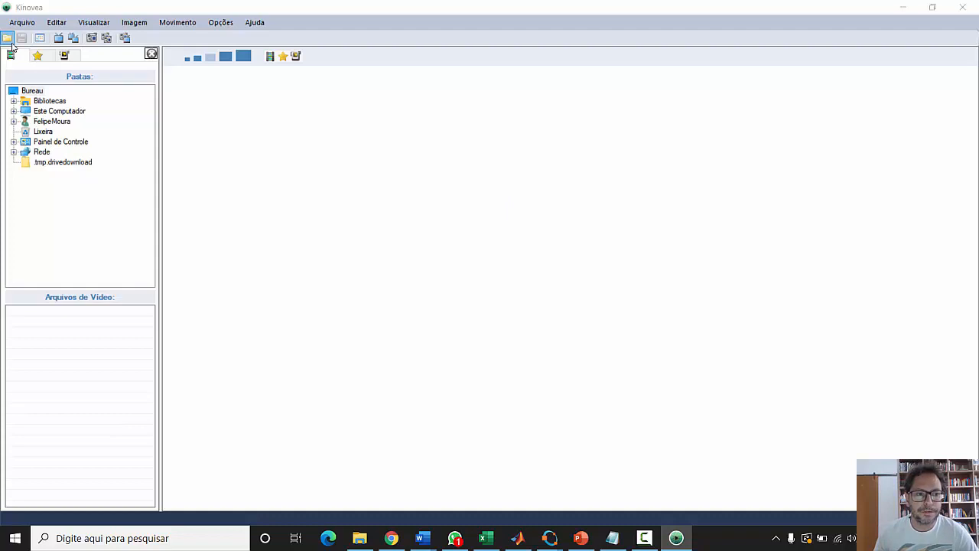
pyautogui.scroll(1, 81, 146)
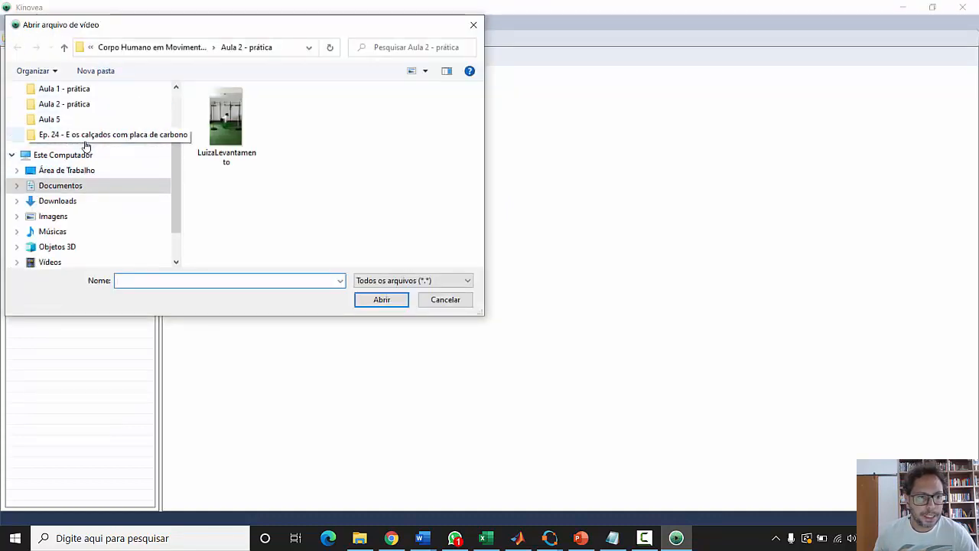
pyautogui.click(75, 111)
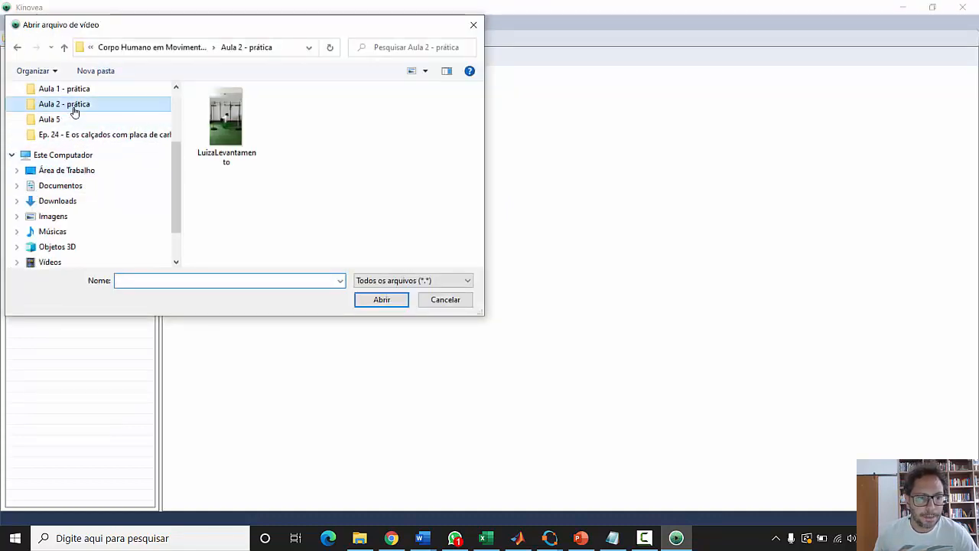
pyautogui.click(226, 137)
pyautogui.doubleClick(227, 137)
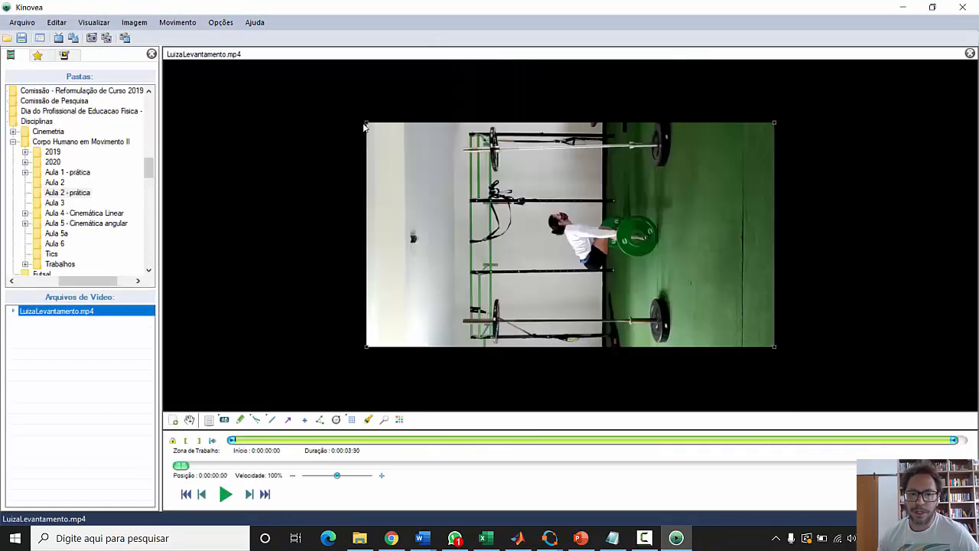
pyautogui.moveTo(365, 122); pyautogui.dragTo(294, 84)
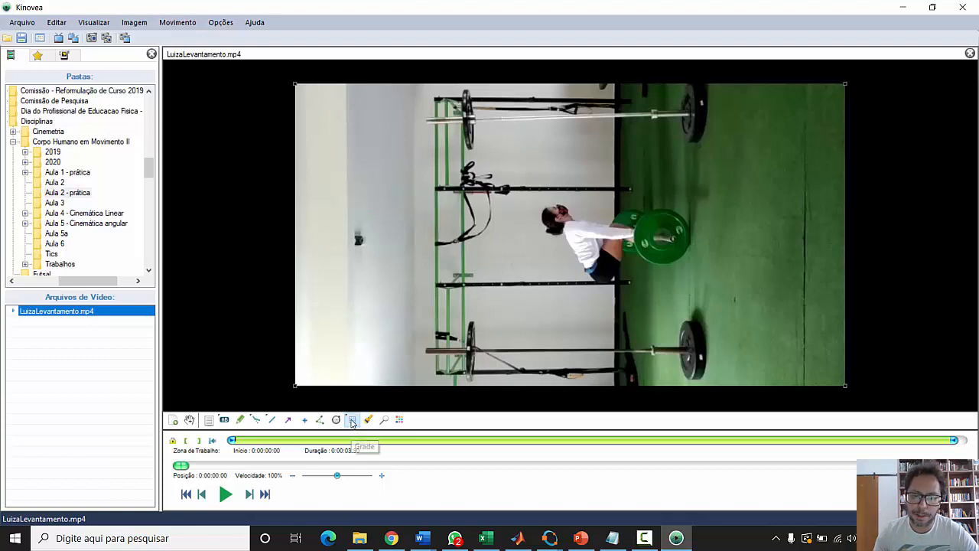
# Place a perspective grid (Grade de Perspectiva) over the lifter on the first video frame
pyautogui.click(352, 419)
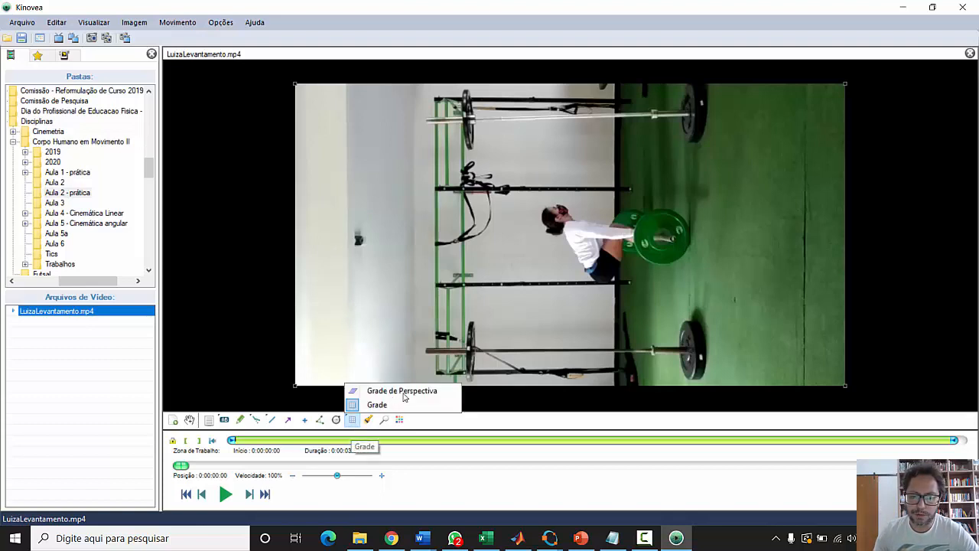
pyautogui.click(403, 393)
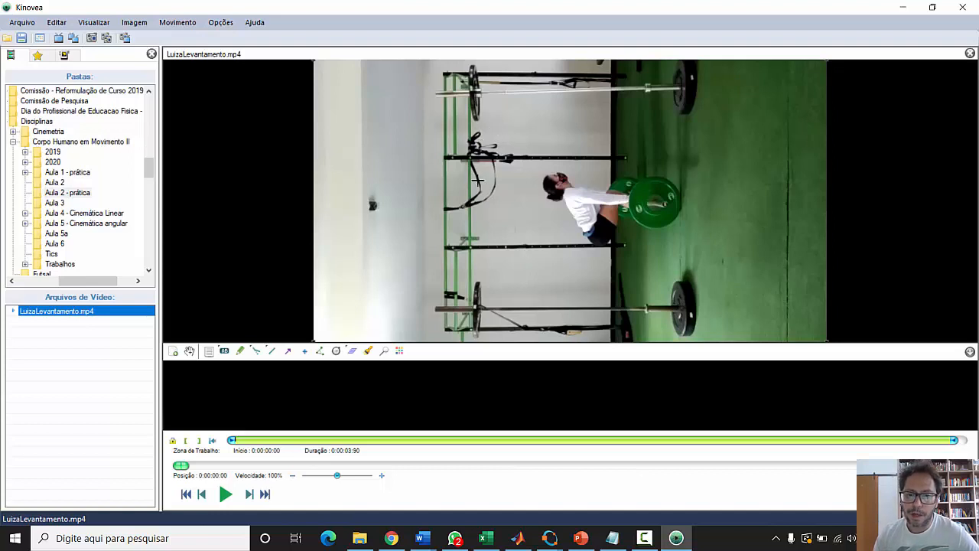
pyautogui.moveTo(352, 356)
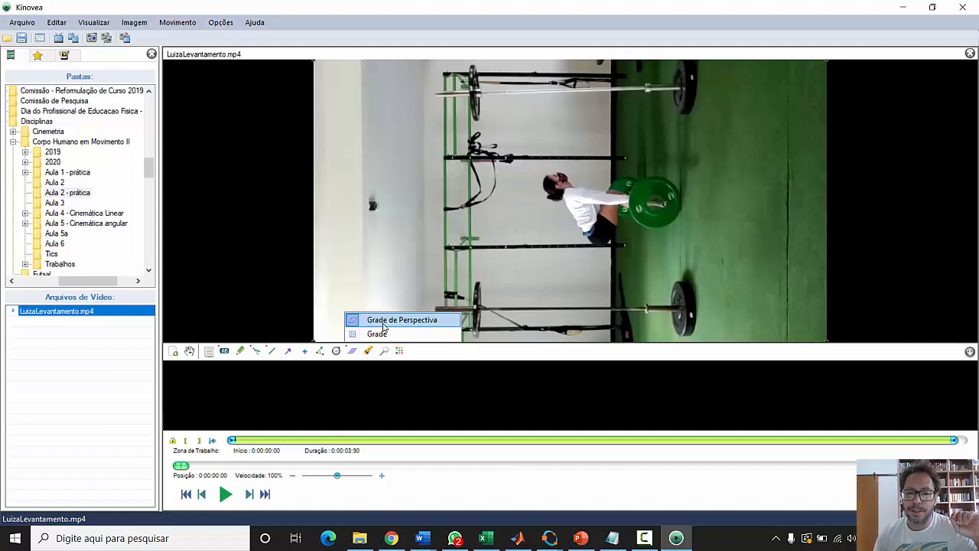
pyautogui.click(384, 327)
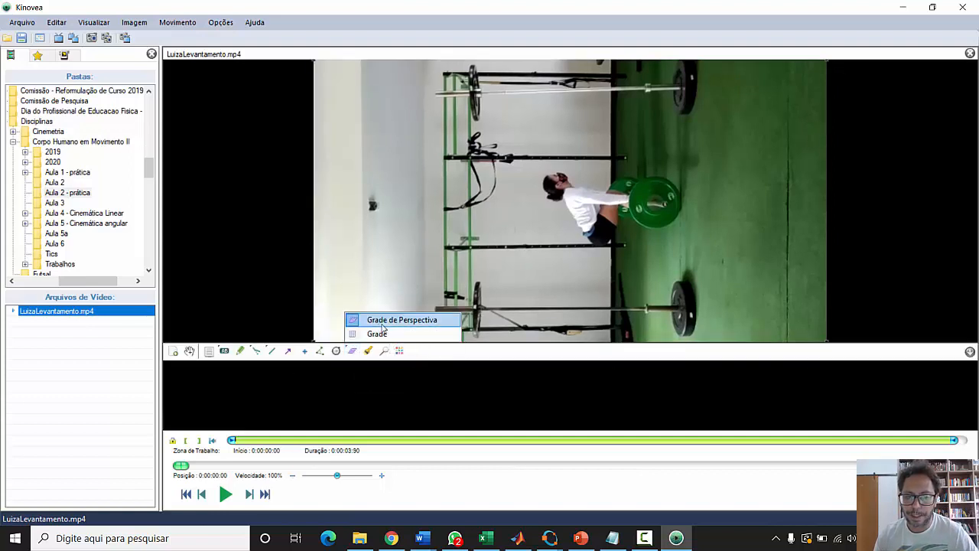
pyautogui.click(383, 324)
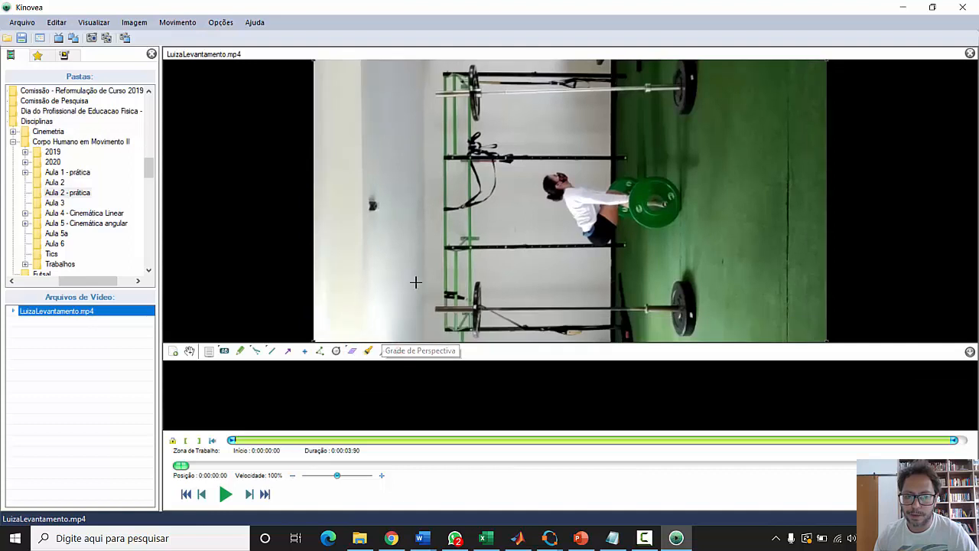
pyautogui.click(476, 165)
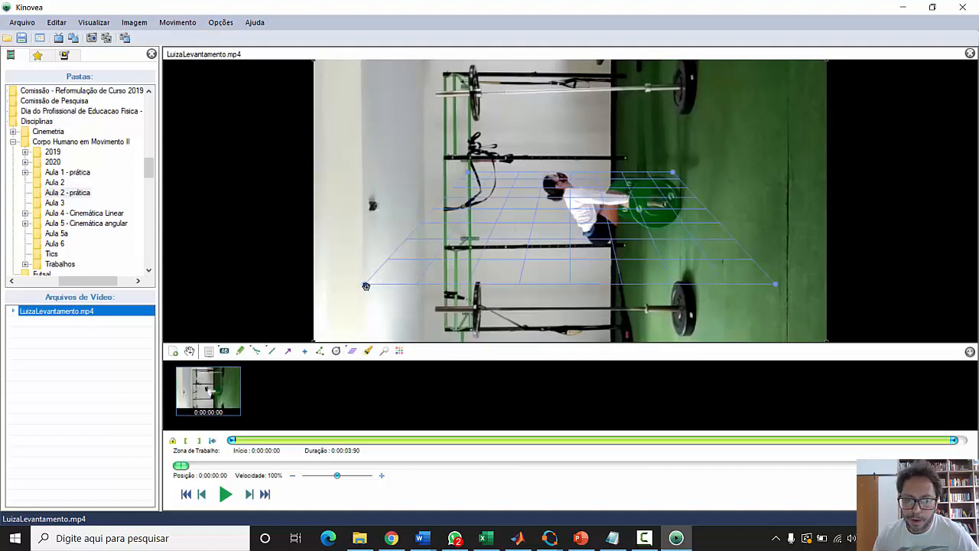
# Fit the perspective grid's four corners to the plates at both ends of the two reference barbells
pyautogui.moveTo(364, 285); pyautogui.dragTo(474, 307)
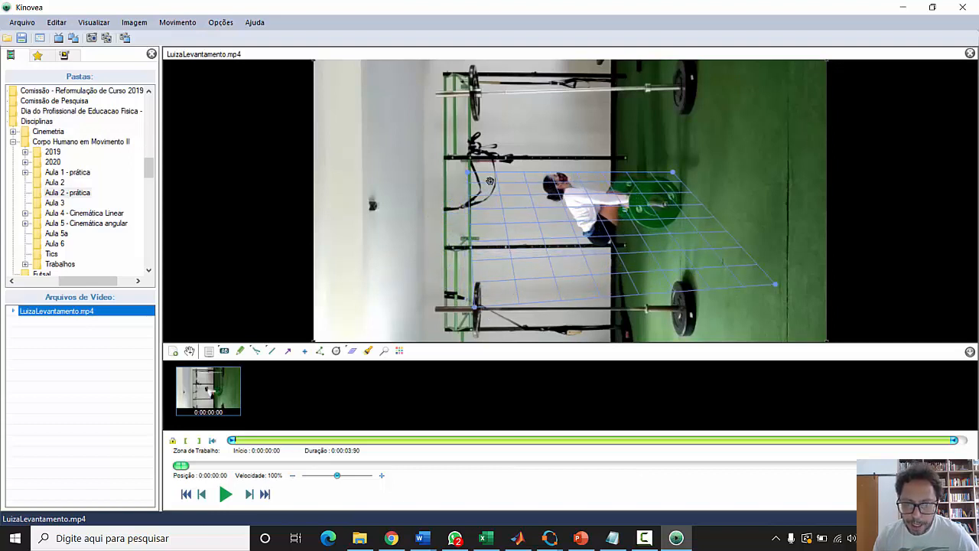
pyautogui.moveTo(469, 173); pyautogui.dragTo(470, 90)
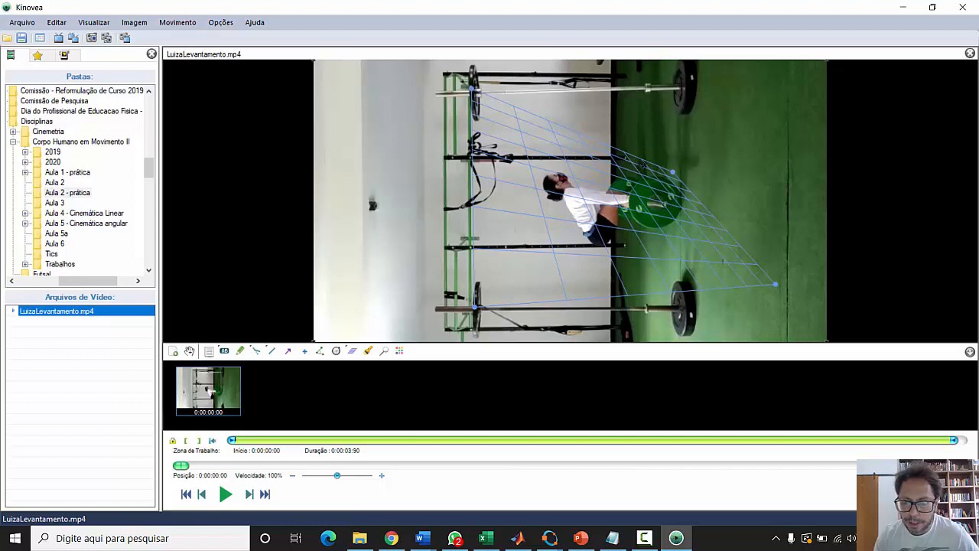
pyautogui.moveTo(678, 170); pyautogui.dragTo(692, 79)
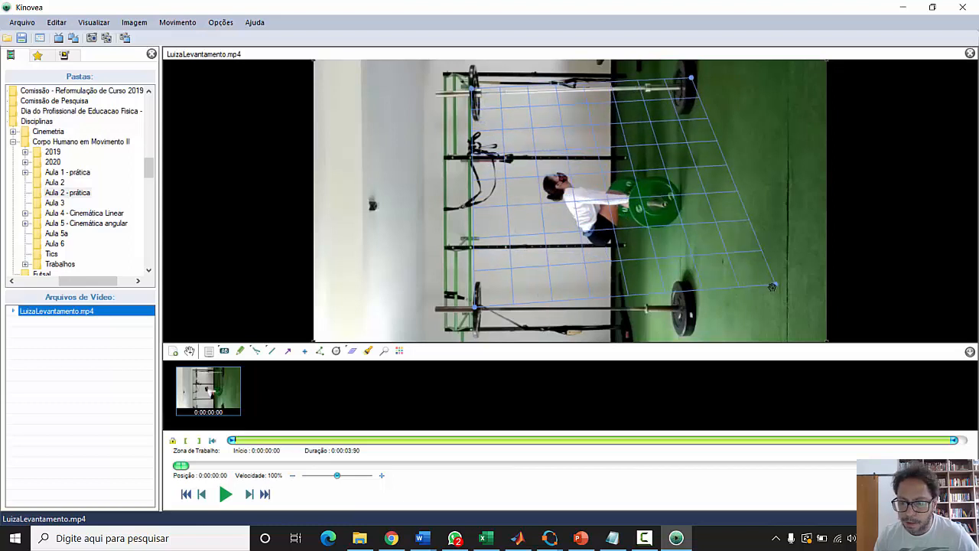
pyautogui.moveTo(776, 285); pyautogui.dragTo(691, 315)
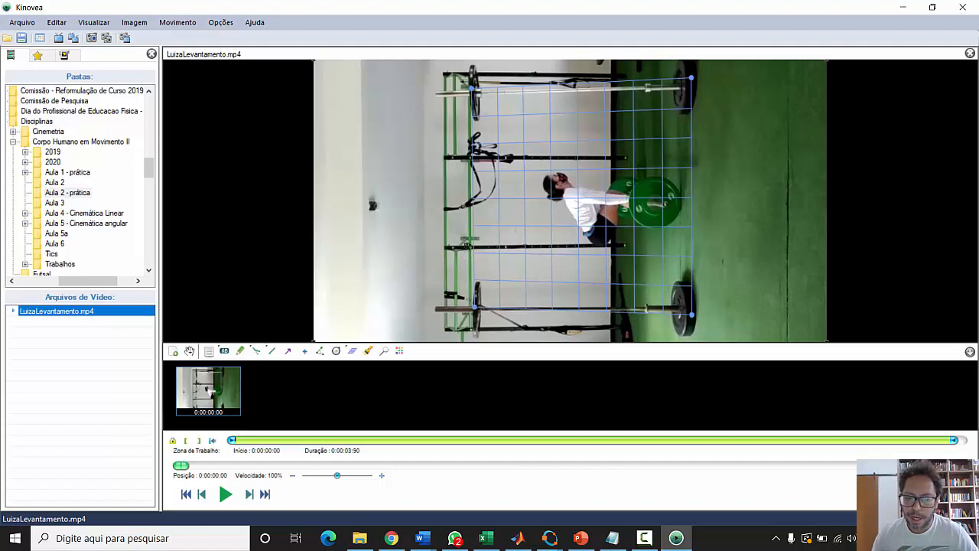
# In Notepad, rewrite the reference measurements in metres as 1,89 m comprimento and 1,79 m altura, and return to Kinovea
pyautogui.click(614, 546)
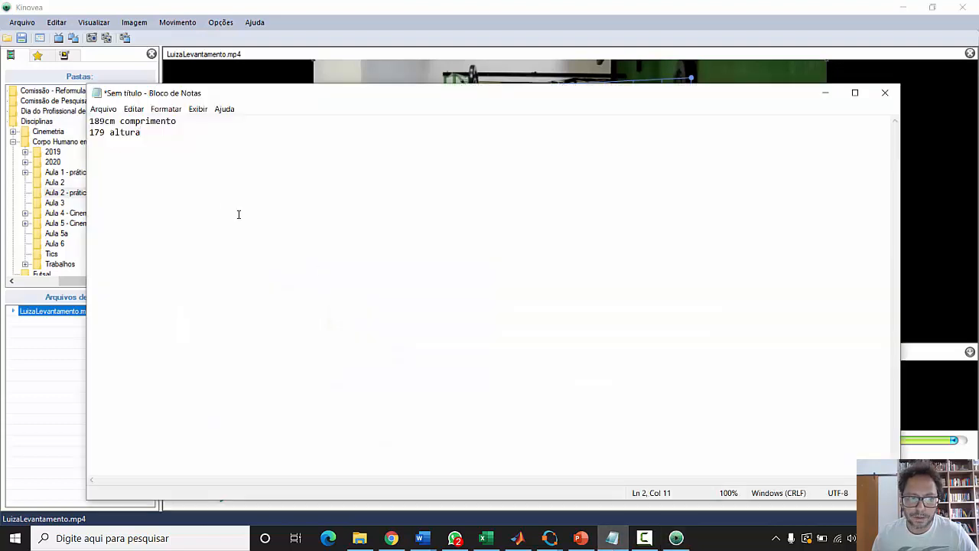
pyautogui.click(106, 121)
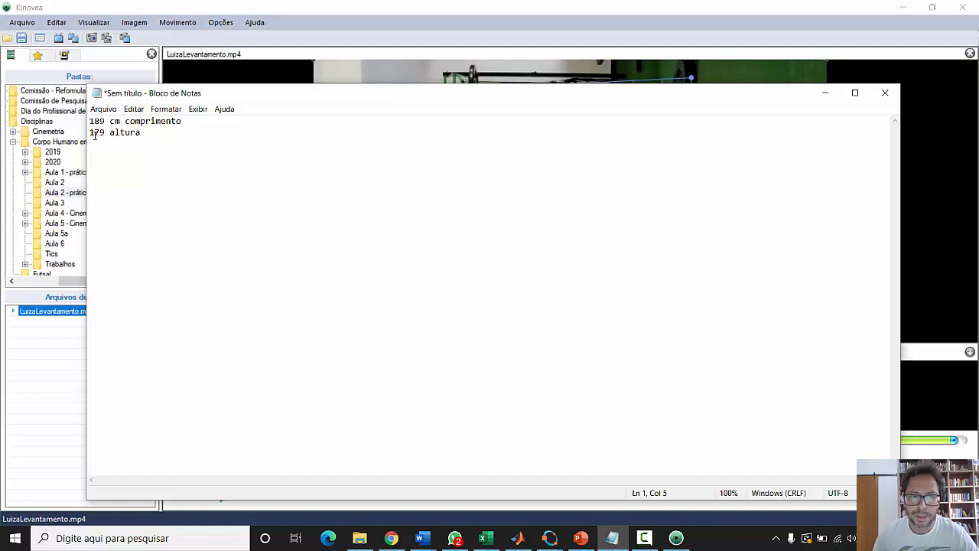
pyautogui.write(',')
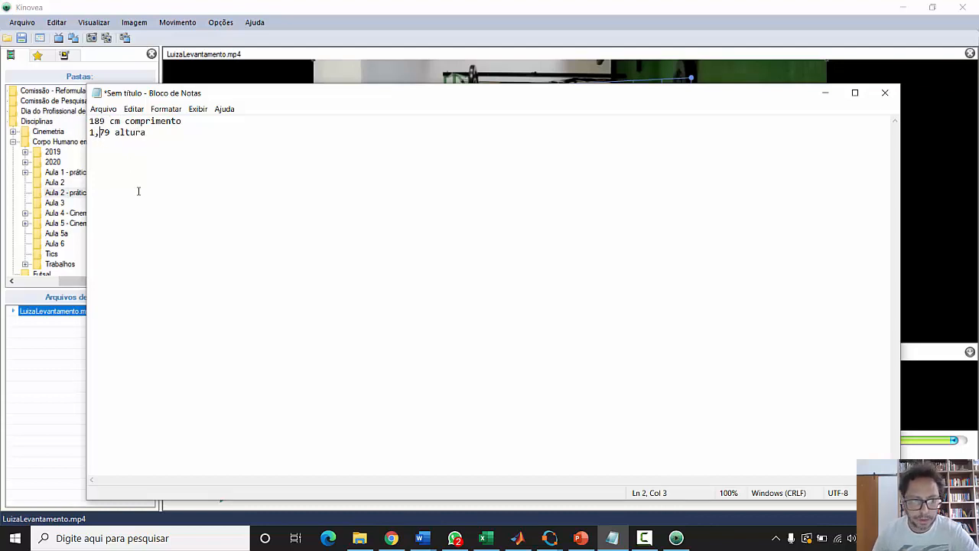
pyautogui.press('Up')
pyautogui.press('Left')
pyautogui.write(',')
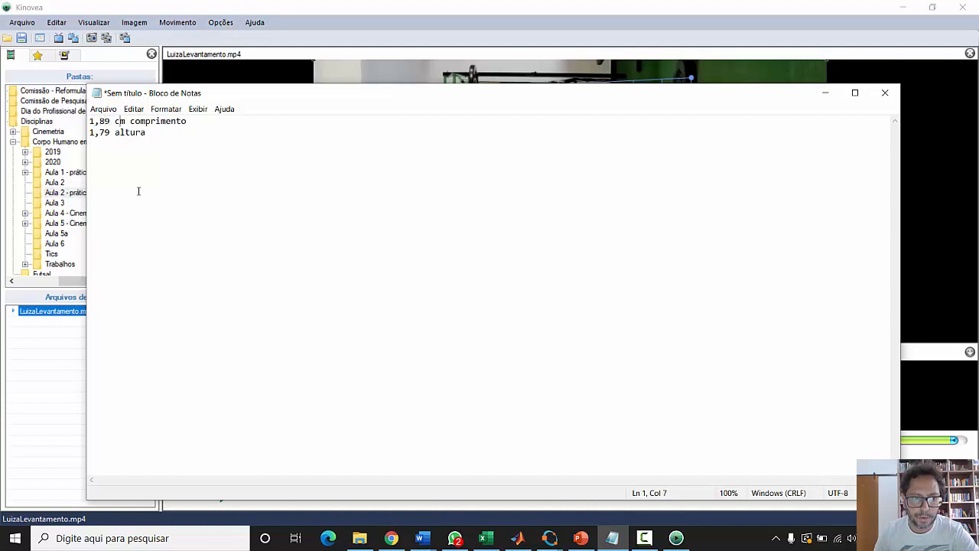
pyautogui.press('BackSpace')
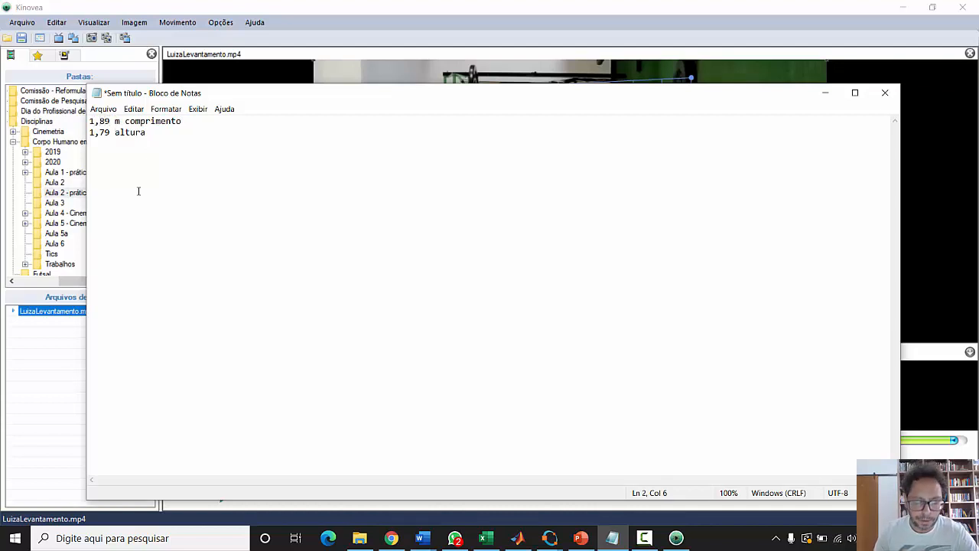
pyautogui.write('m')
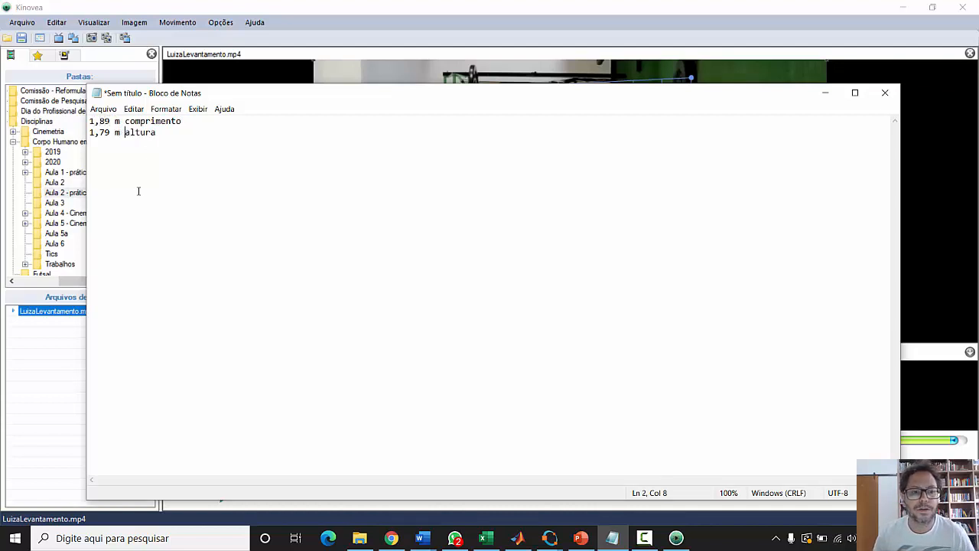
pyautogui.click(826, 92)
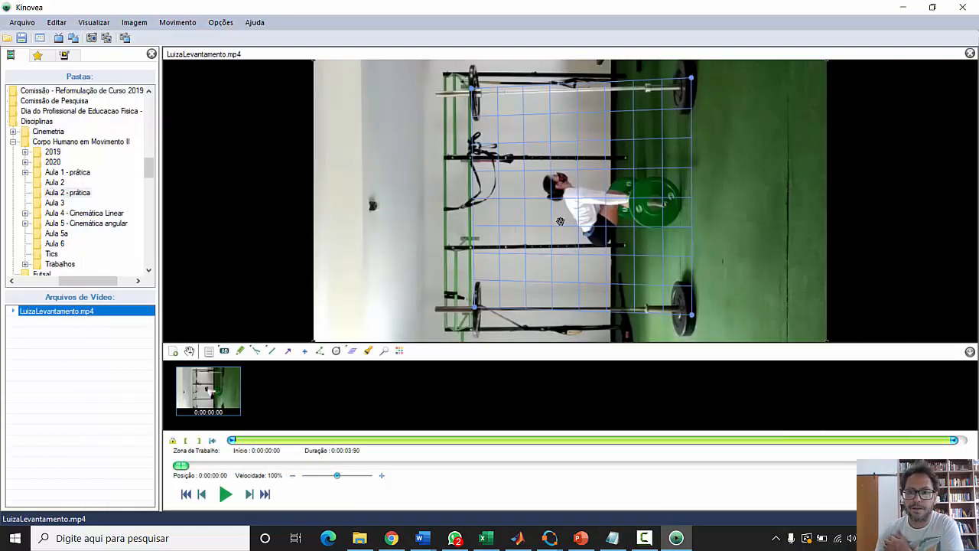
# Open the perspective grid's plane calibration and set side a to 1,89 with Metros (m) as the unit
pyautogui.rightClick(475, 307)
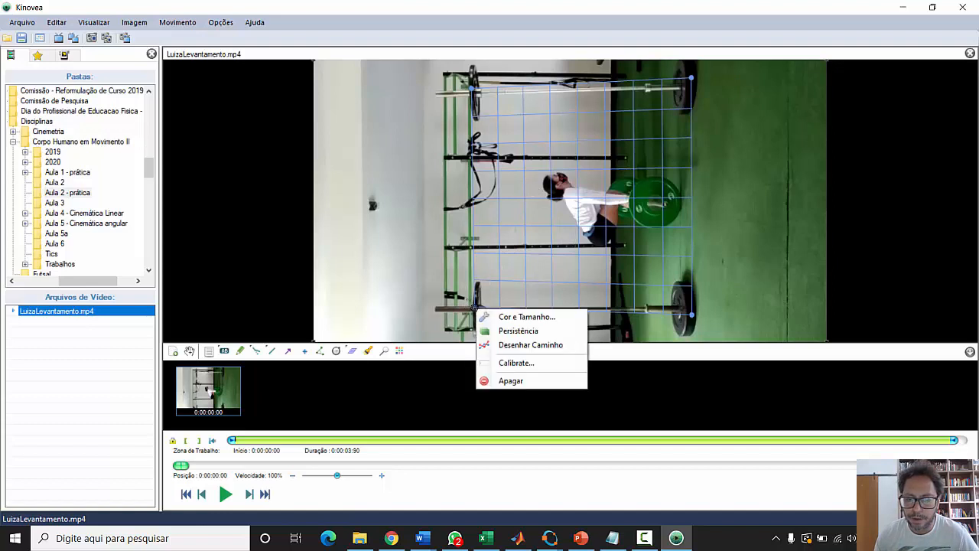
pyautogui.click(515, 363)
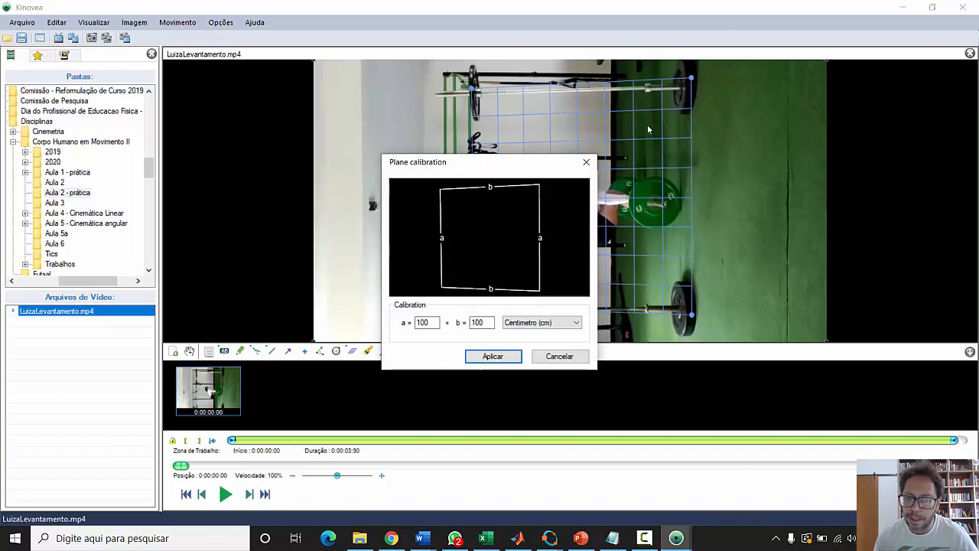
pyautogui.click(612, 538)
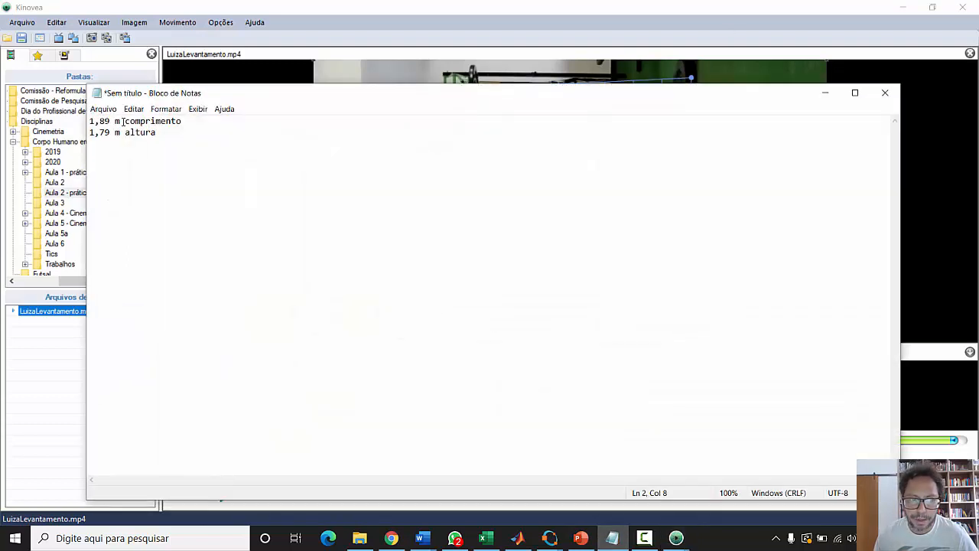
pyautogui.click(612, 538)
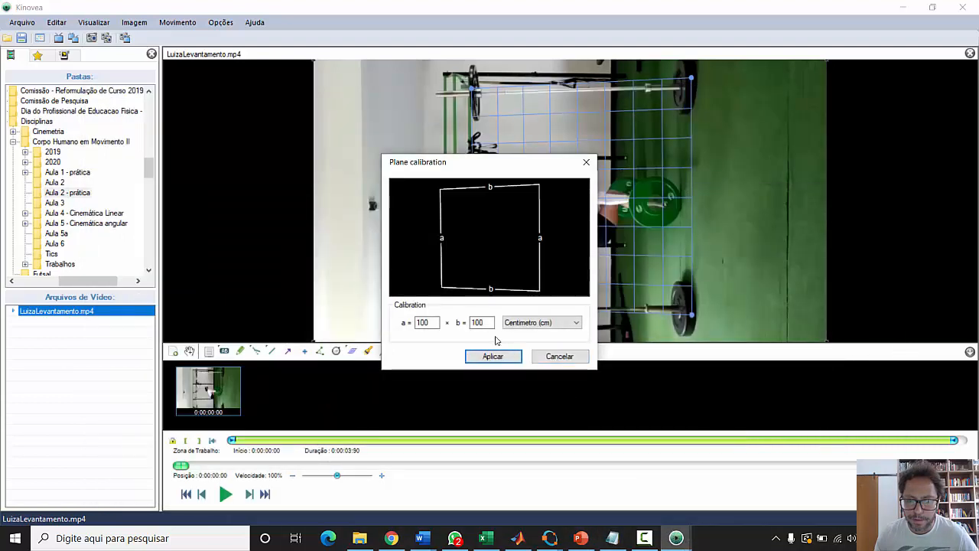
pyautogui.doubleClick(435, 322)
pyautogui.write('1,85')
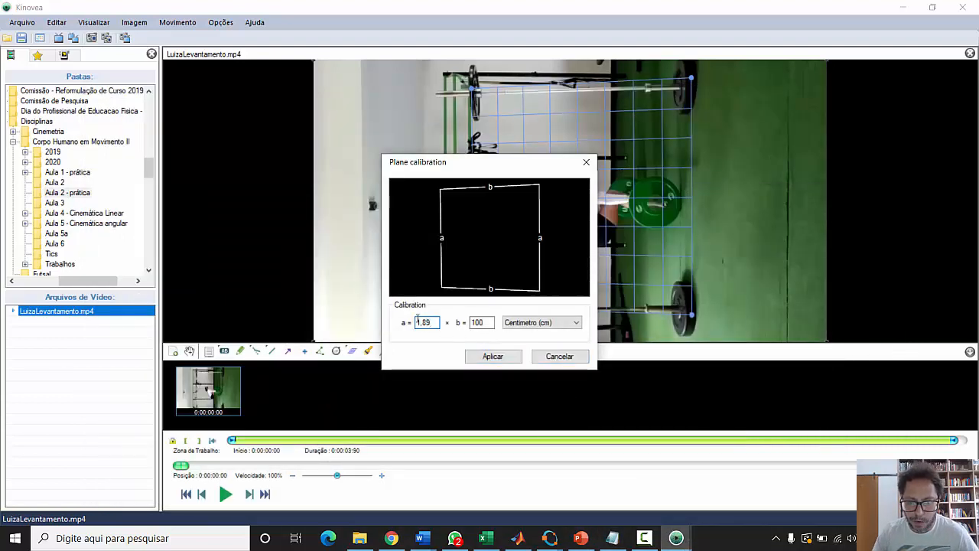
pyautogui.press('BackSpace')
pyautogui.write('9')
pyautogui.click(523, 325)
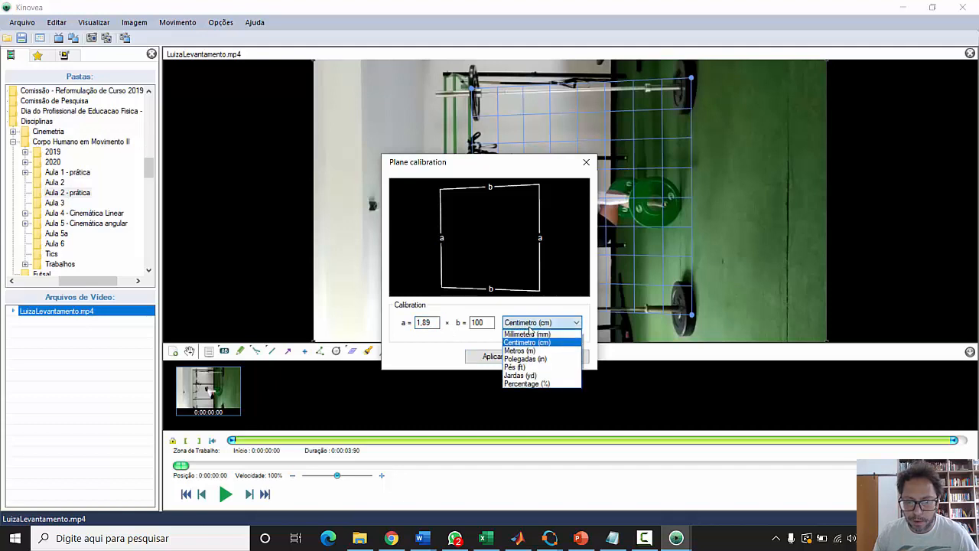
pyautogui.click(521, 350)
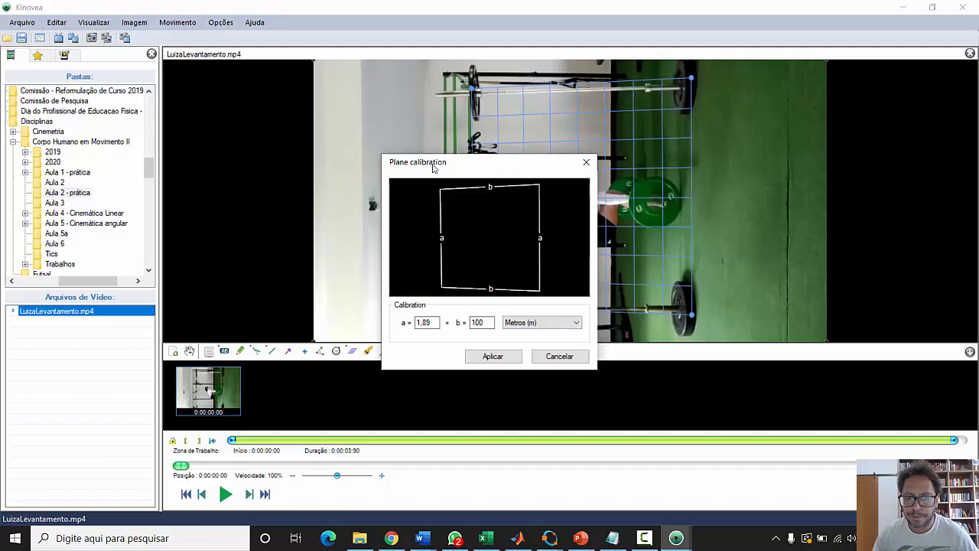
# Set side b of the plane calibration to 1,79, using the altura measurement noted in Notepad
pyautogui.moveTo(455, 163); pyautogui.dragTo(277, 146)
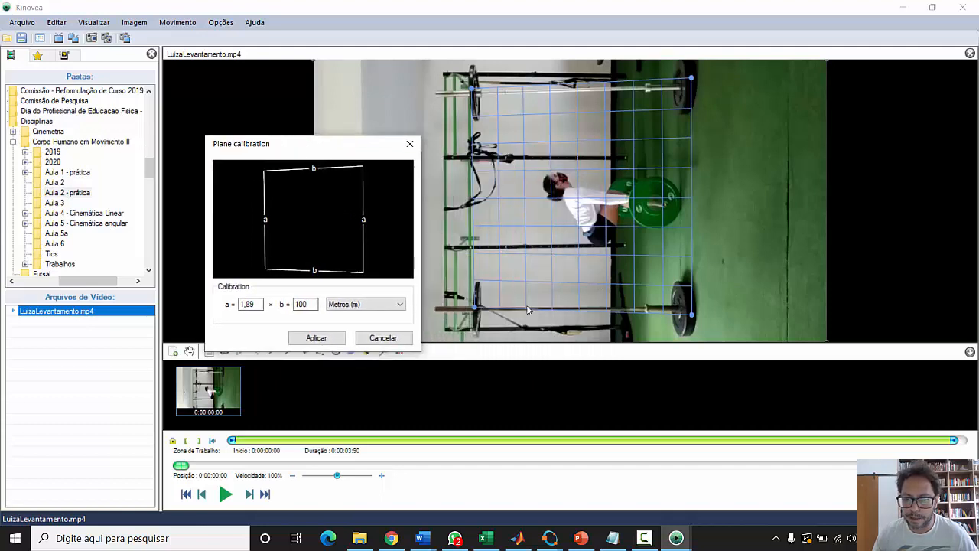
pyautogui.click(612, 538)
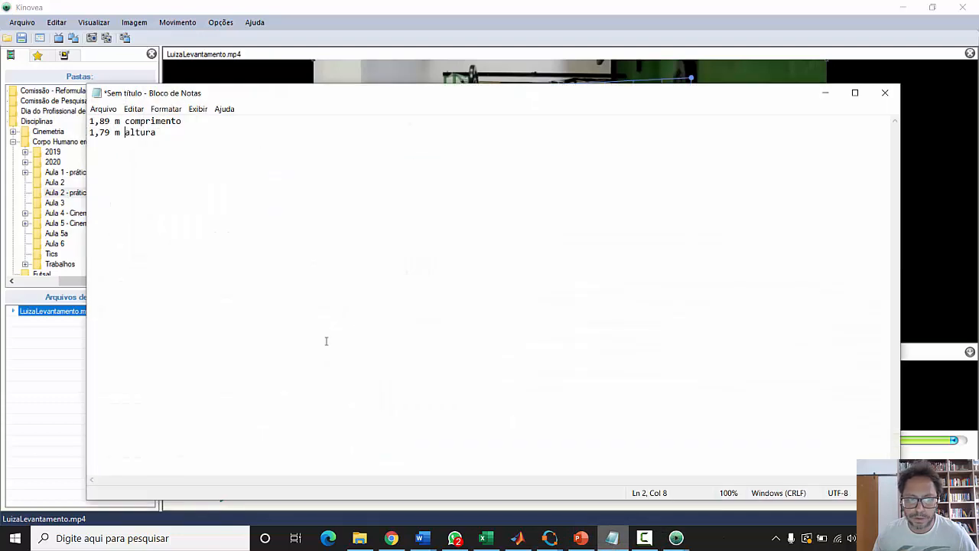
pyautogui.click(612, 538)
pyautogui.doubleClick(304, 304)
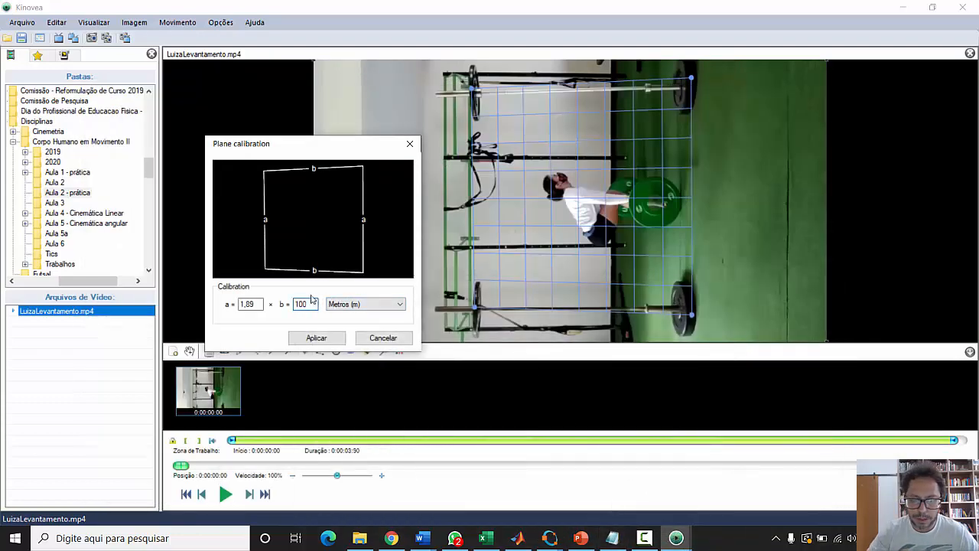
pyautogui.write('1,79')
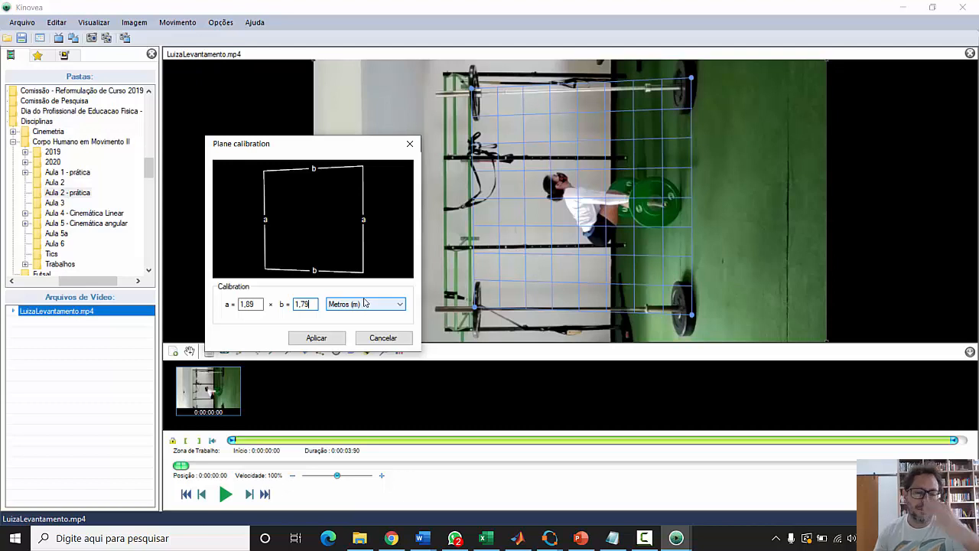
# Apply the plane calibration and delete the perspective grid from the video
pyautogui.click(322, 339)
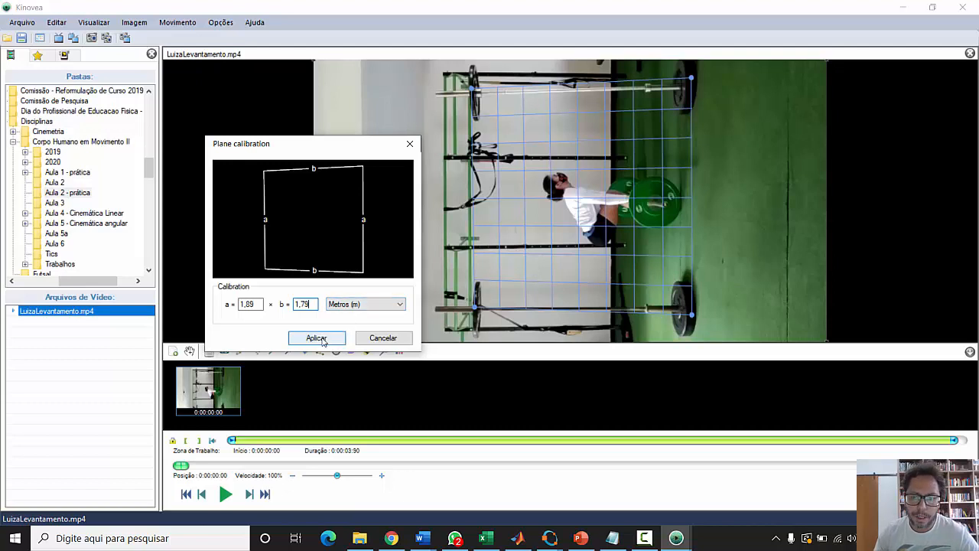
pyautogui.click(324, 342)
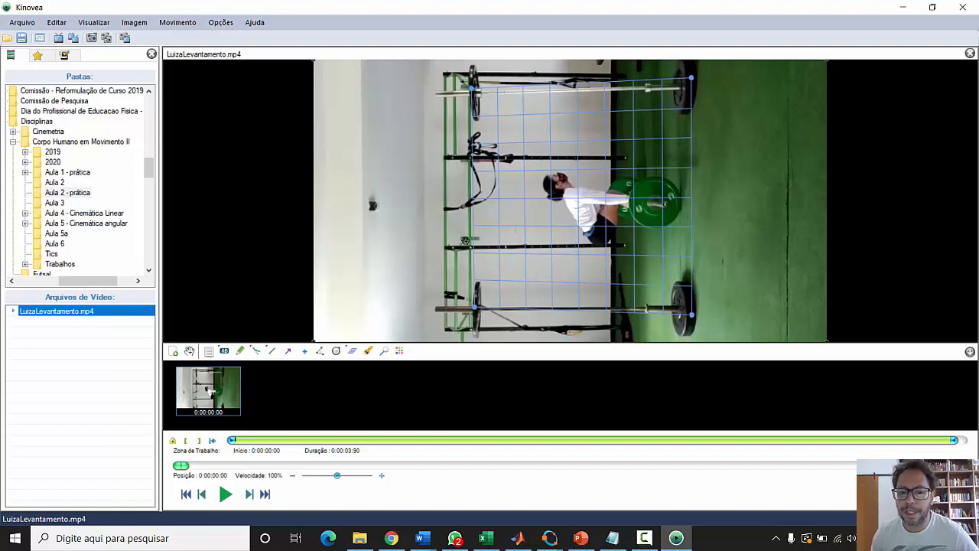
pyautogui.rightClick(475, 307)
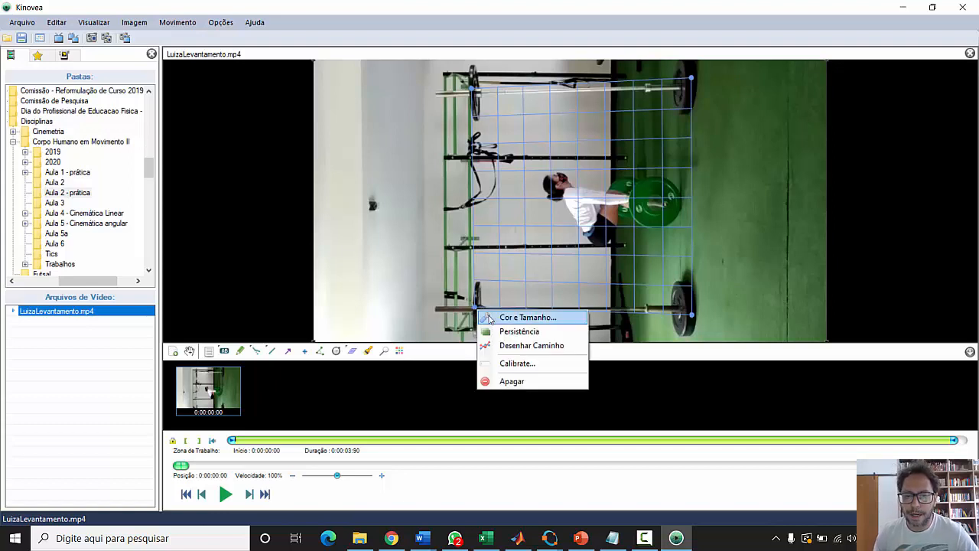
pyautogui.click(525, 380)
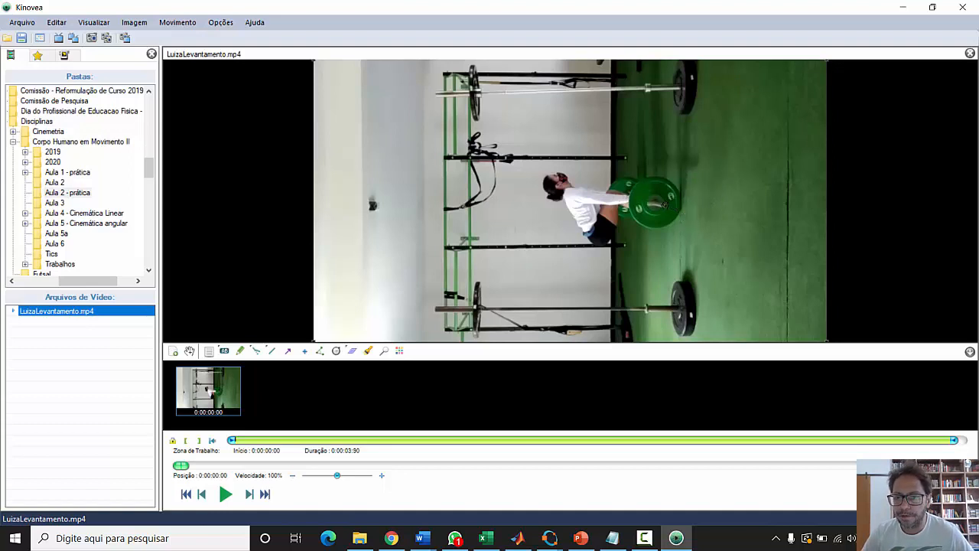
# Start a trajectory at the end of the lifted green barbell and enlarge its search window to 197 × 66 px
pyautogui.rightClick(665, 205)
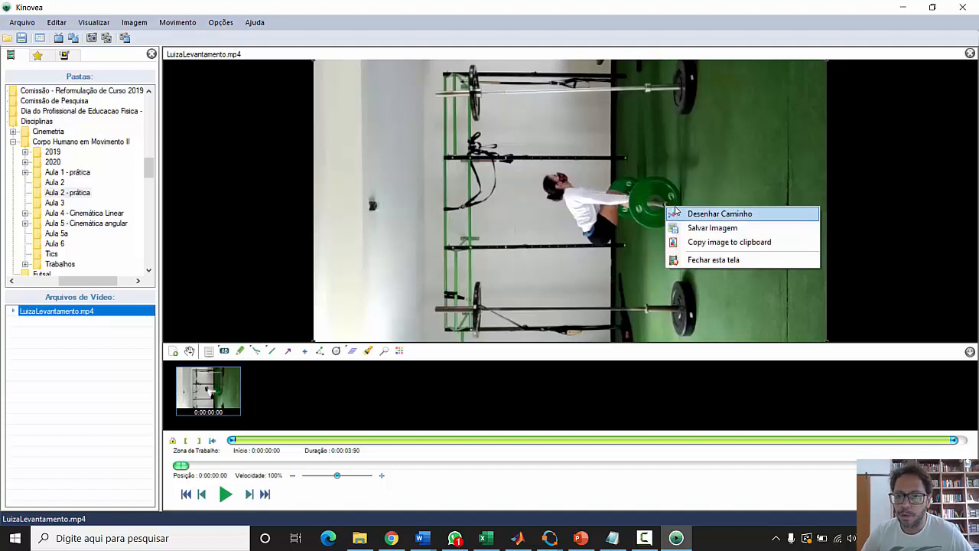
pyautogui.click(688, 215)
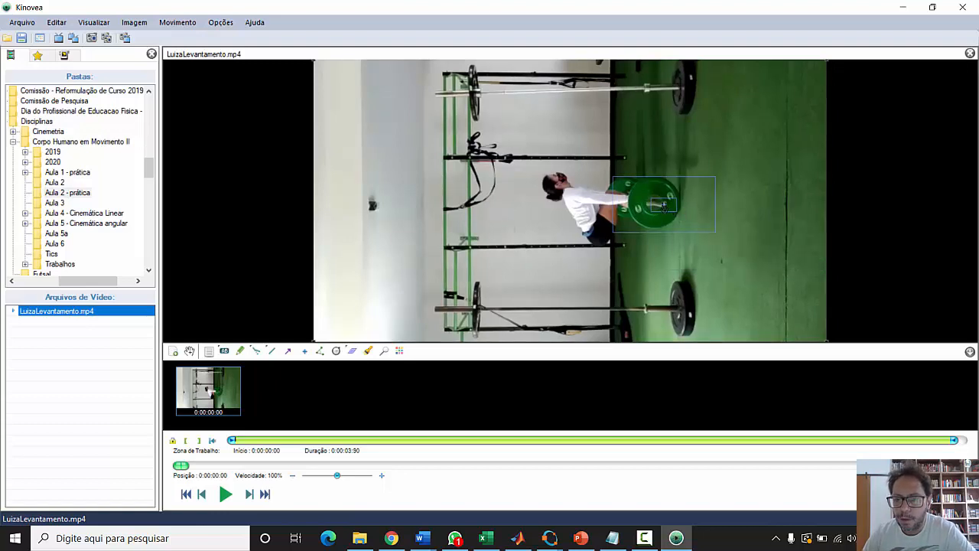
pyautogui.rightClick(664, 205)
pyautogui.click(679, 216)
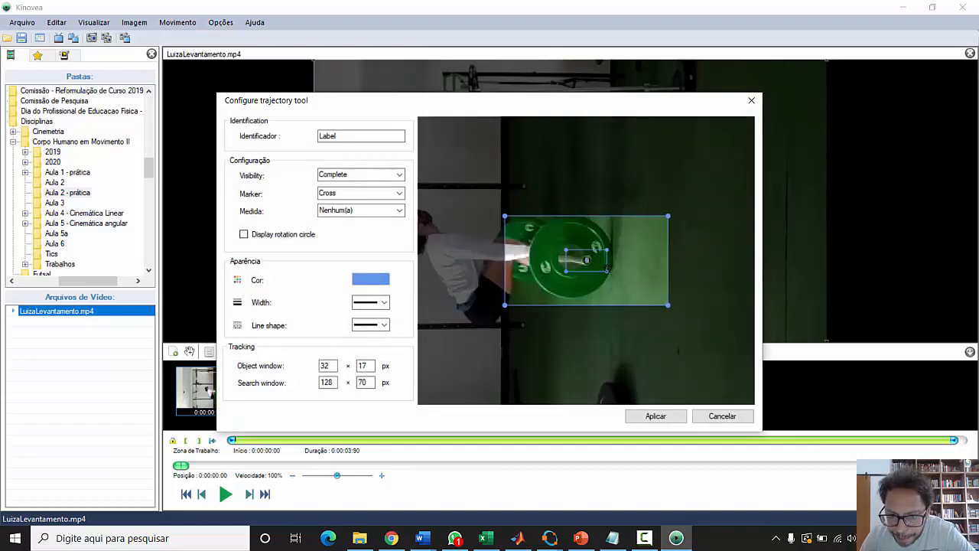
pyautogui.moveTo(625, 285); pyautogui.dragTo(630, 286)
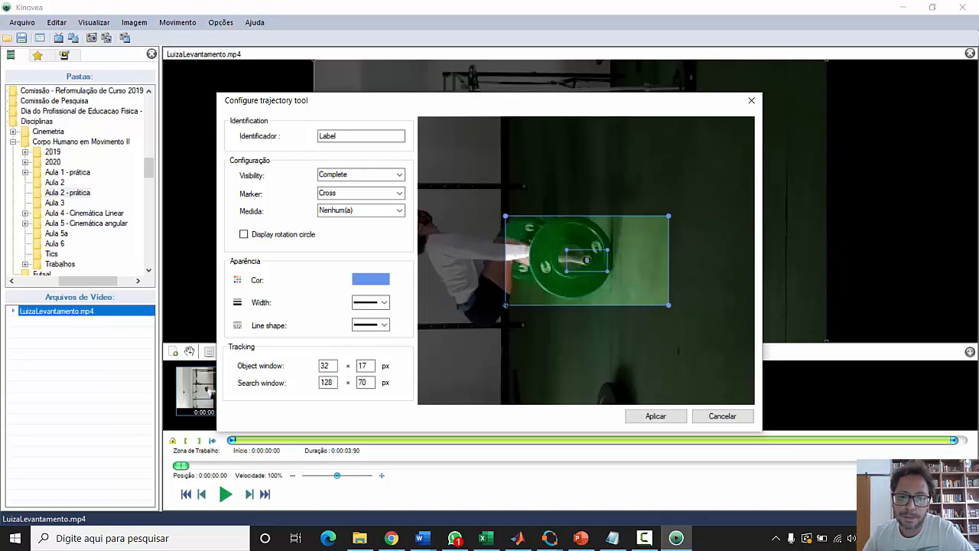
pyautogui.moveTo(505, 305); pyautogui.dragTo(462, 303)
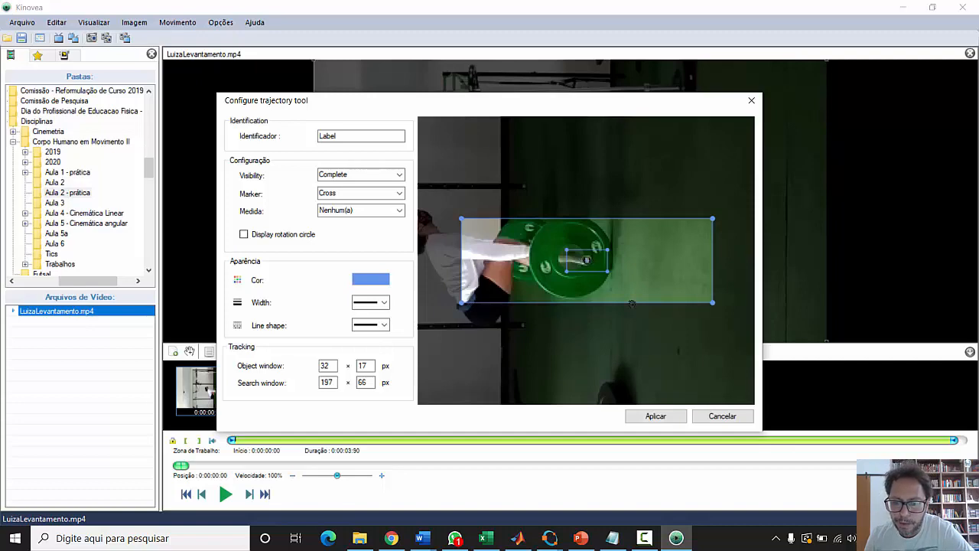
pyautogui.click(644, 416)
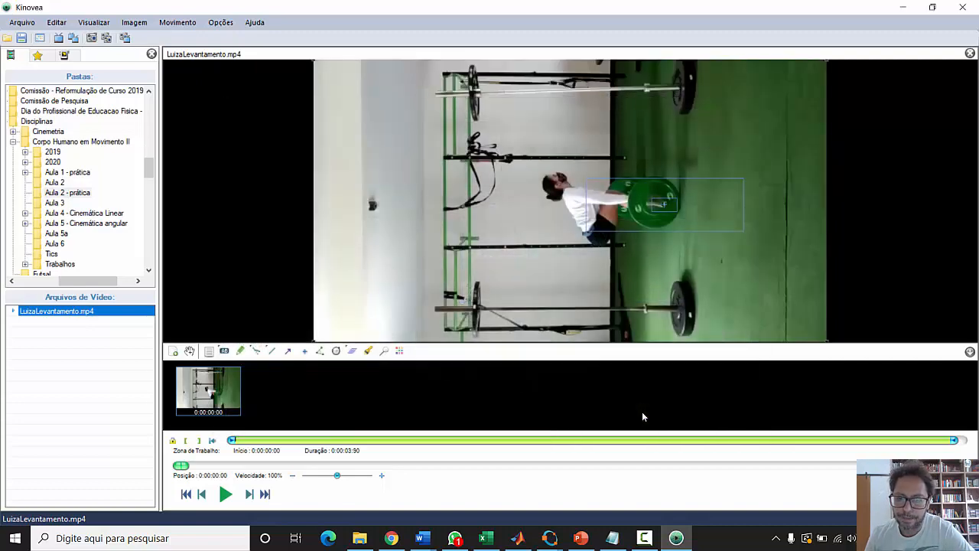
# Reduce the playback speed to 48% and play the video to track the barbell, pausing at 0:00:01:20
pyautogui.click(319, 475)
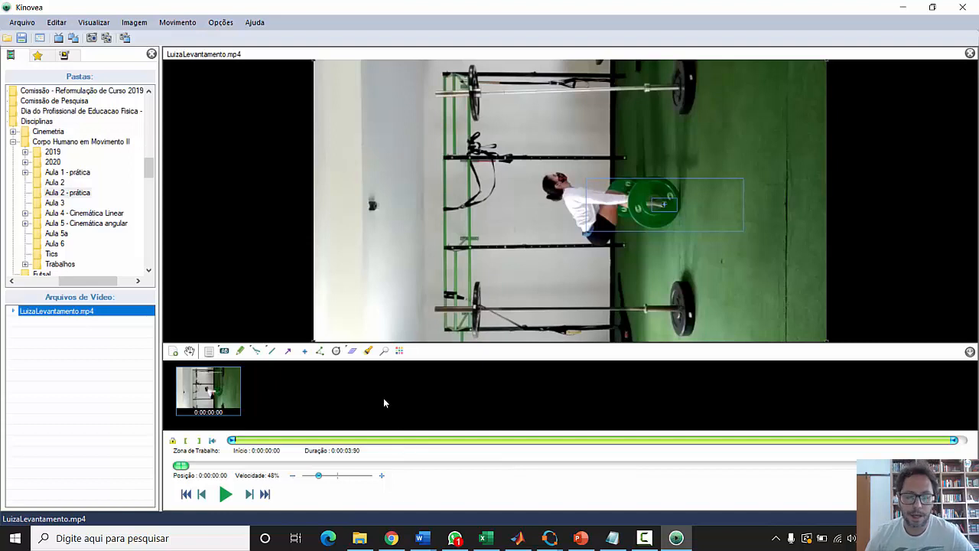
pyautogui.click(225, 496)
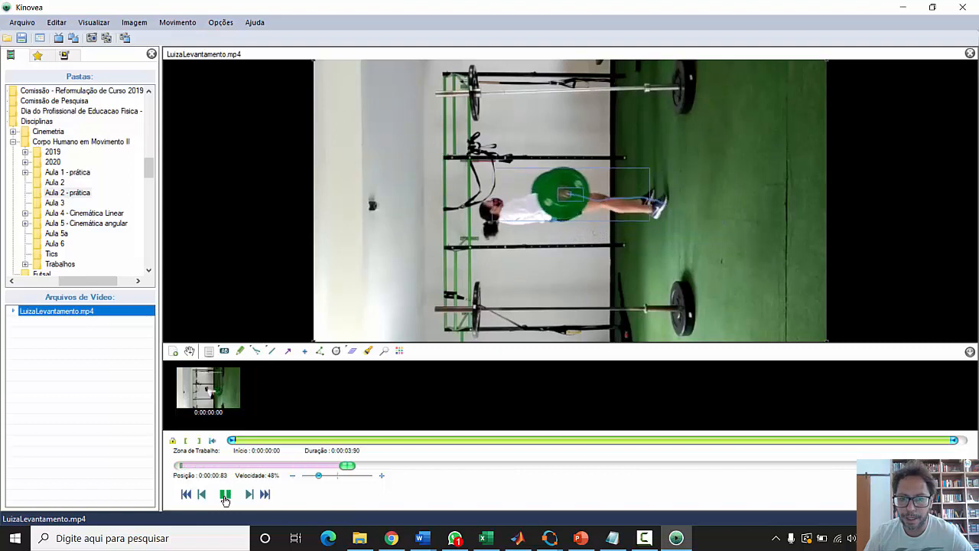
pyautogui.click(225, 495)
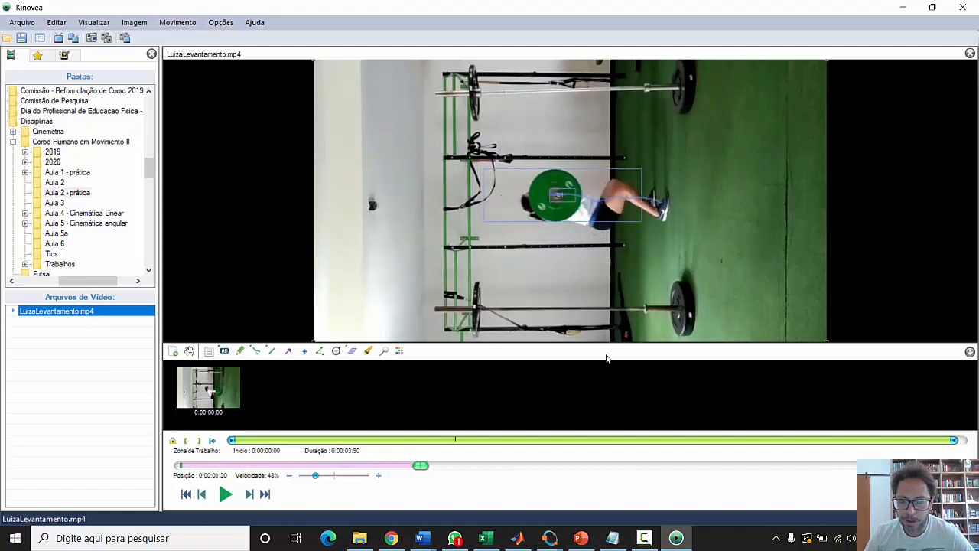
# At position 0:00:00:87, delete the trajectory from that point onward and move the tracker back onto the barbell's end
pyautogui.scroll(4, 670, 300)
pyautogui.scroll(10, 670, 300)
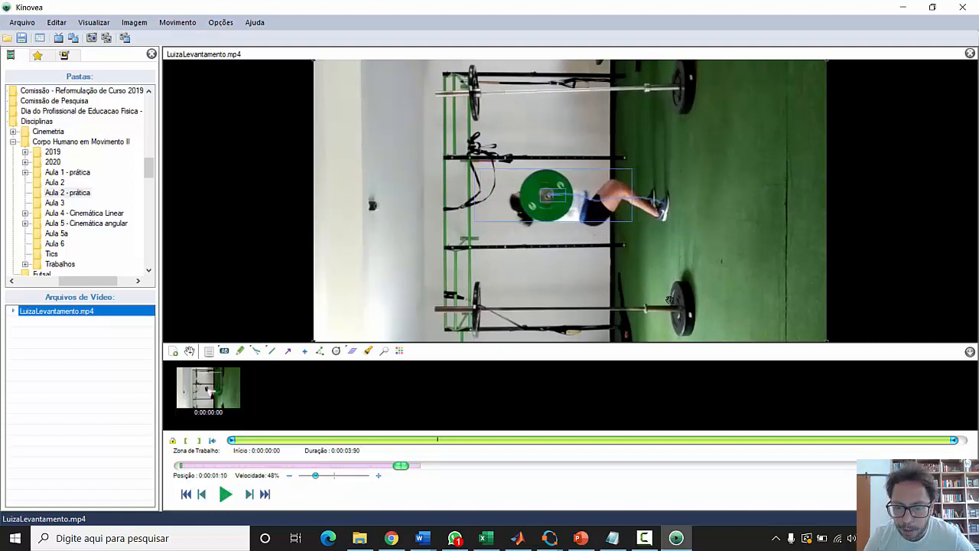
pyautogui.scroll(1, 670, 300)
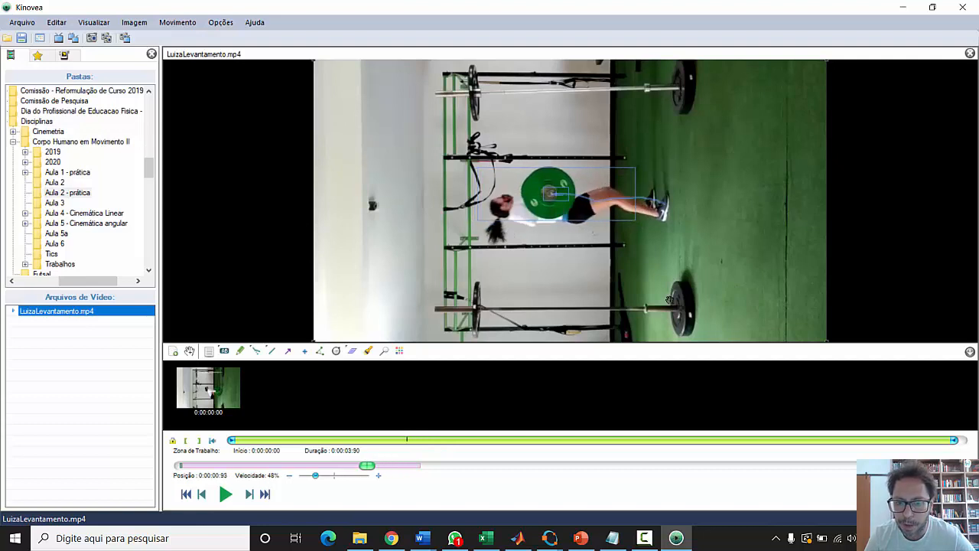
pyautogui.scroll(4, 670, 300)
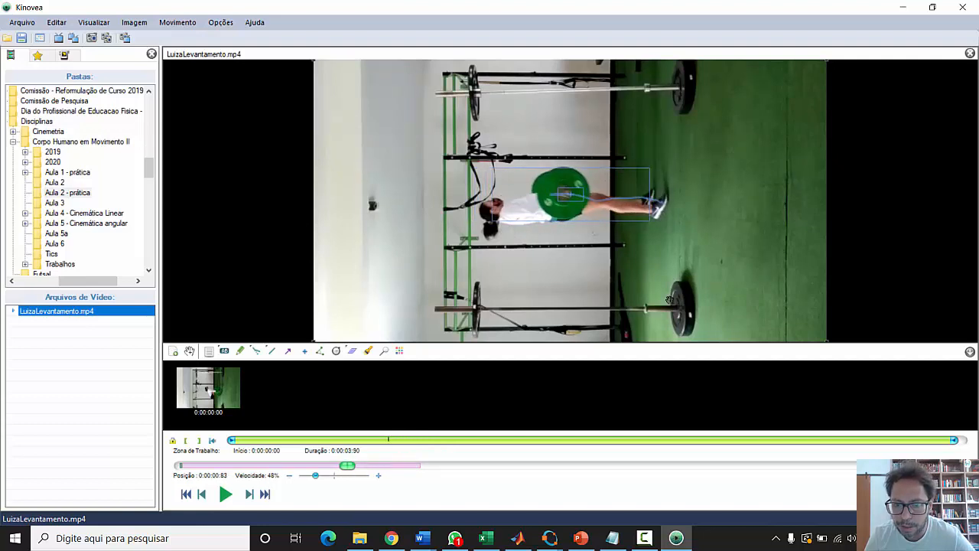
pyautogui.scroll(1, 670, 299)
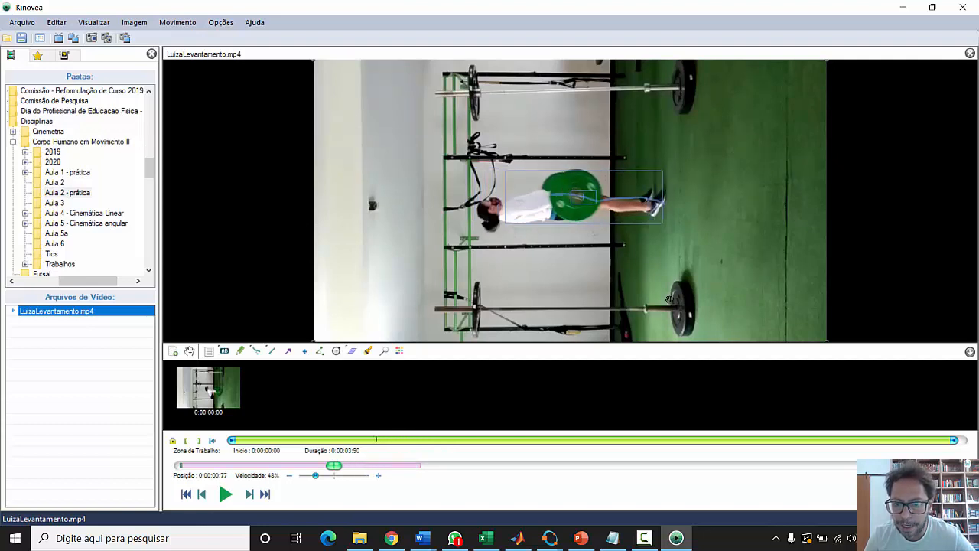
pyautogui.scroll(-1, 670, 300)
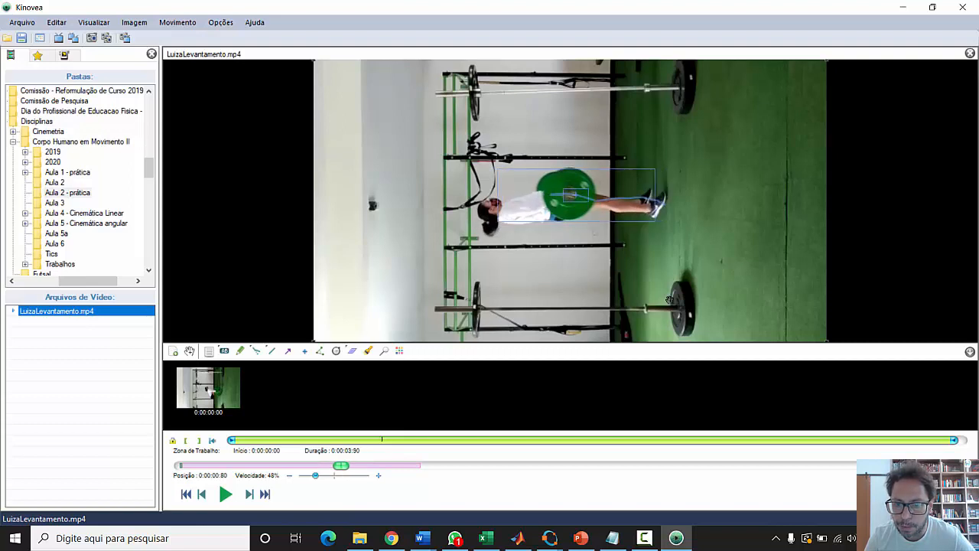
pyautogui.scroll(-1, 669, 300)
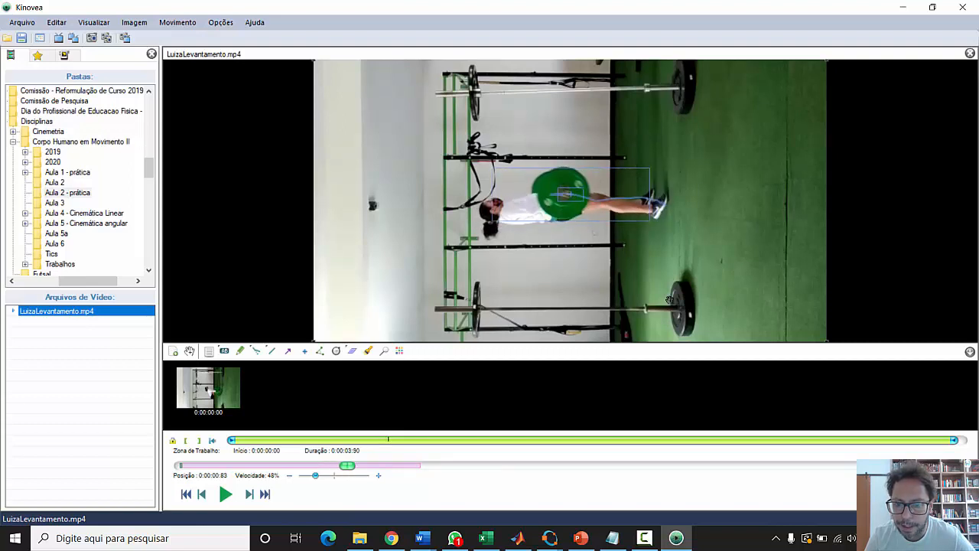
pyautogui.scroll(-1, 669, 300)
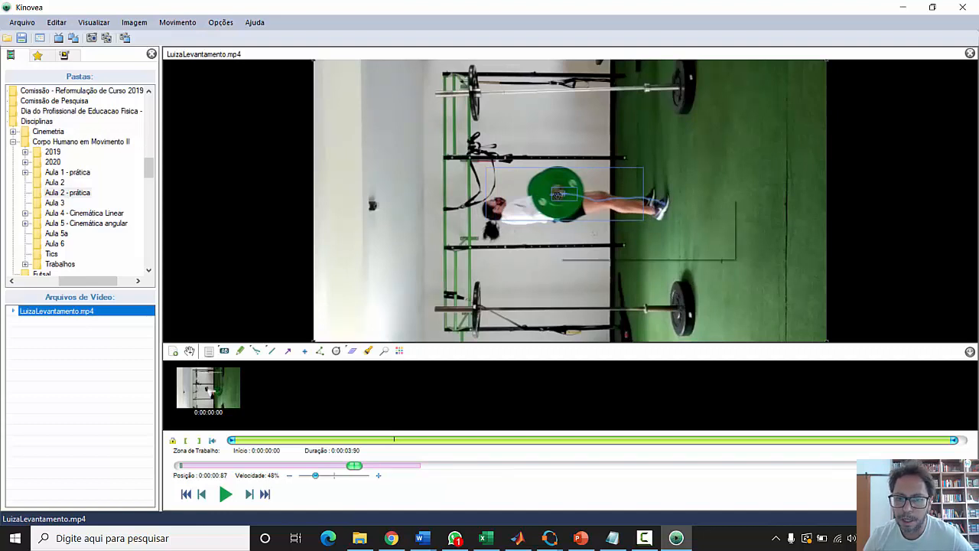
pyautogui.rightClick(559, 196)
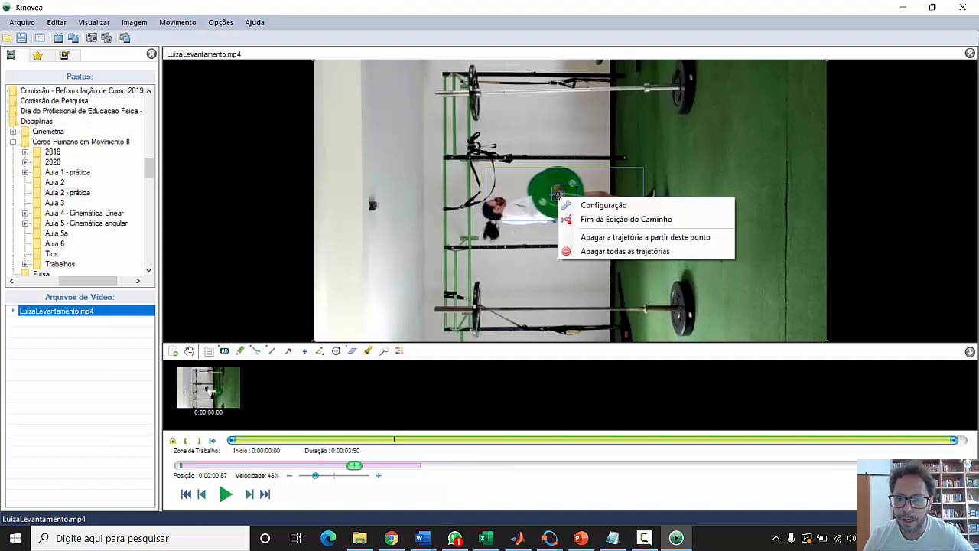
pyautogui.click(592, 242)
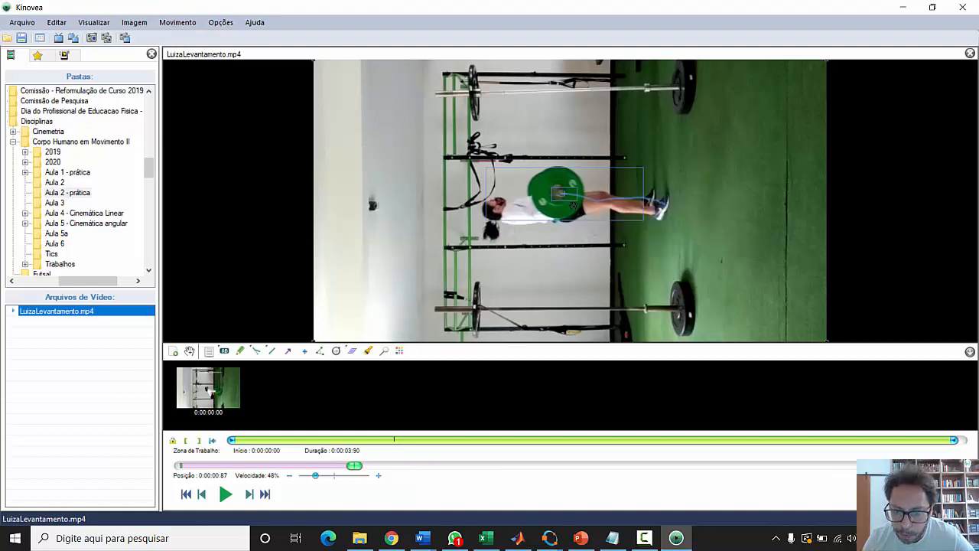
pyautogui.moveTo(573, 200); pyautogui.dragTo(568, 201)
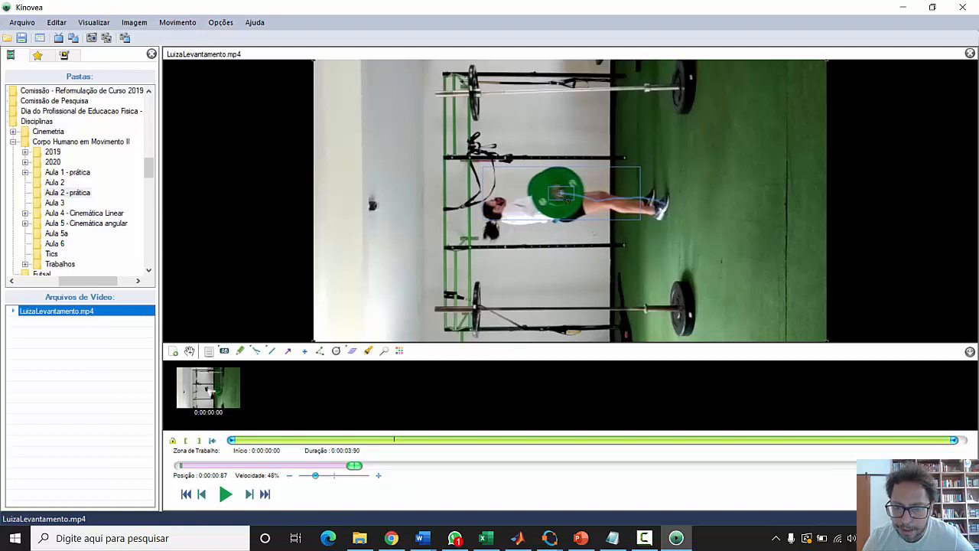
# Shift the trajectory's object and search windows onto the barbell's end in its configuration at 0:00:00:87 and apply the change
pyautogui.rightClick(568, 200)
pyautogui.click(605, 210)
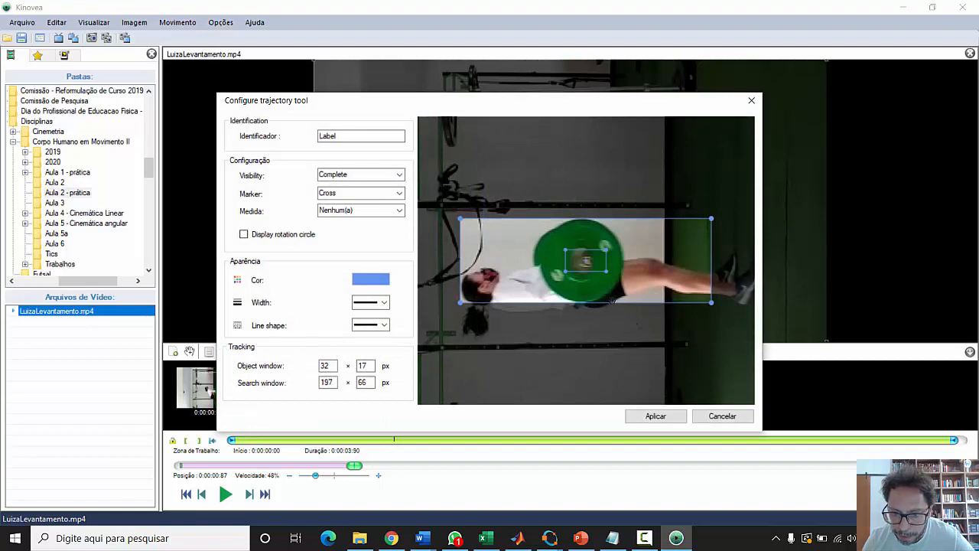
pyautogui.moveTo(627, 282); pyautogui.dragTo(629, 284)
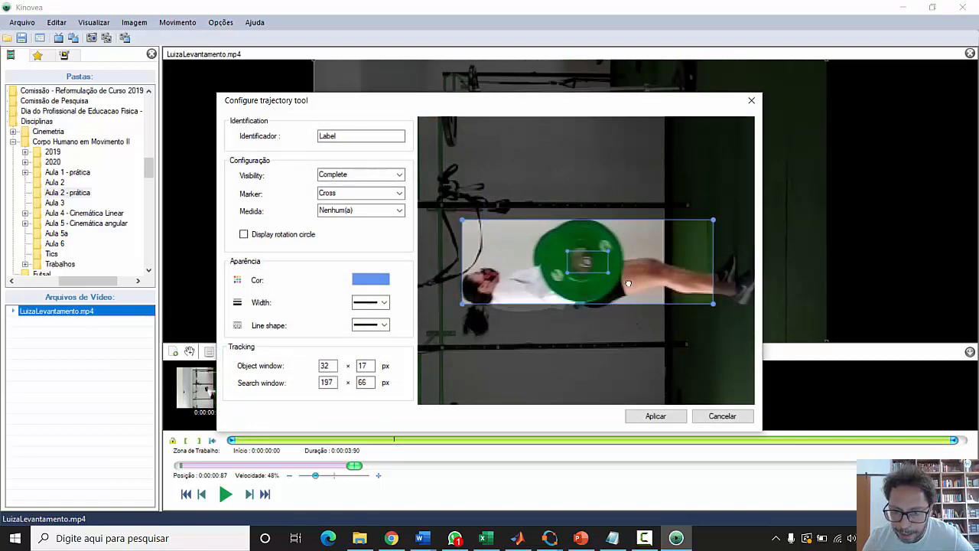
pyautogui.click(652, 416)
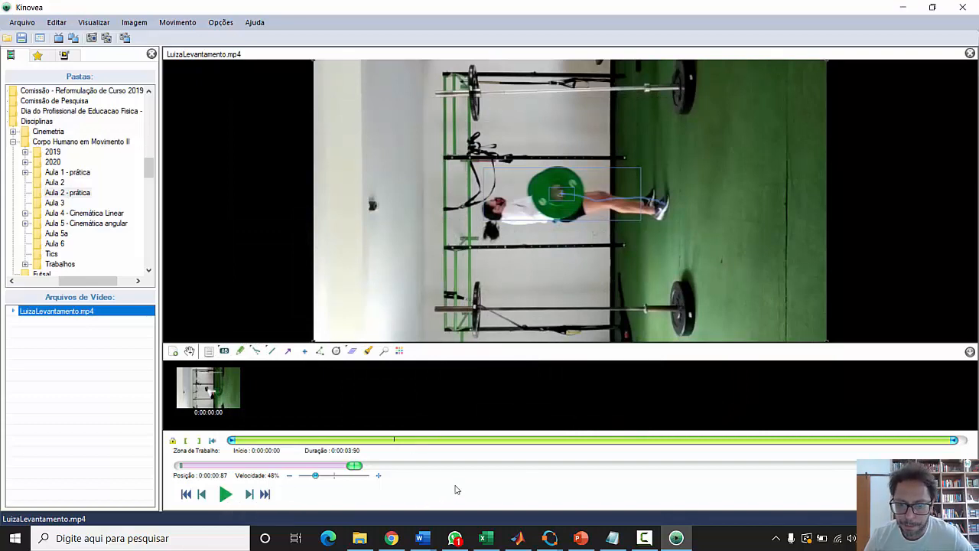
# Advance the tracking frame by frame to 0:00:00:96 and nudge the tracker back onto the barbell's end
pyautogui.press('Right')
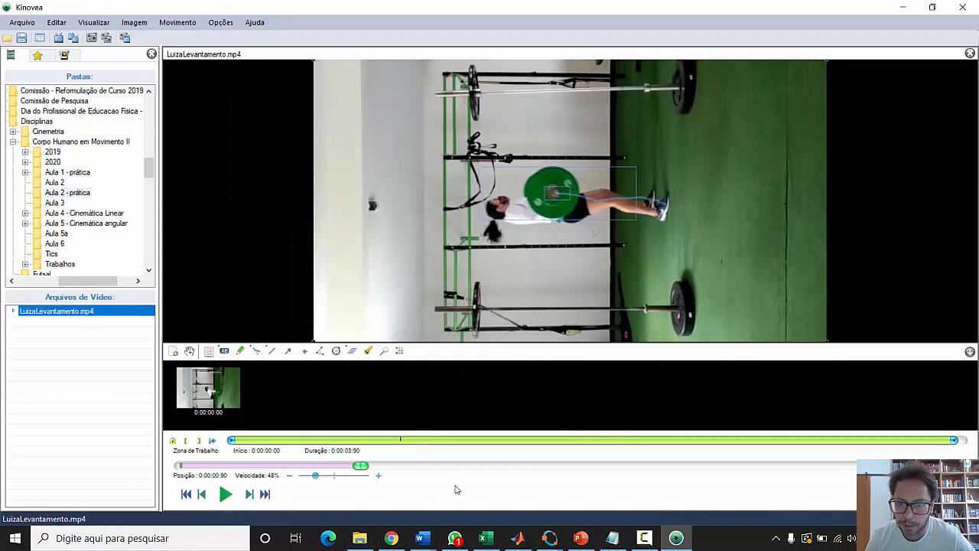
pyautogui.press('Right')
pyautogui.press('Right')
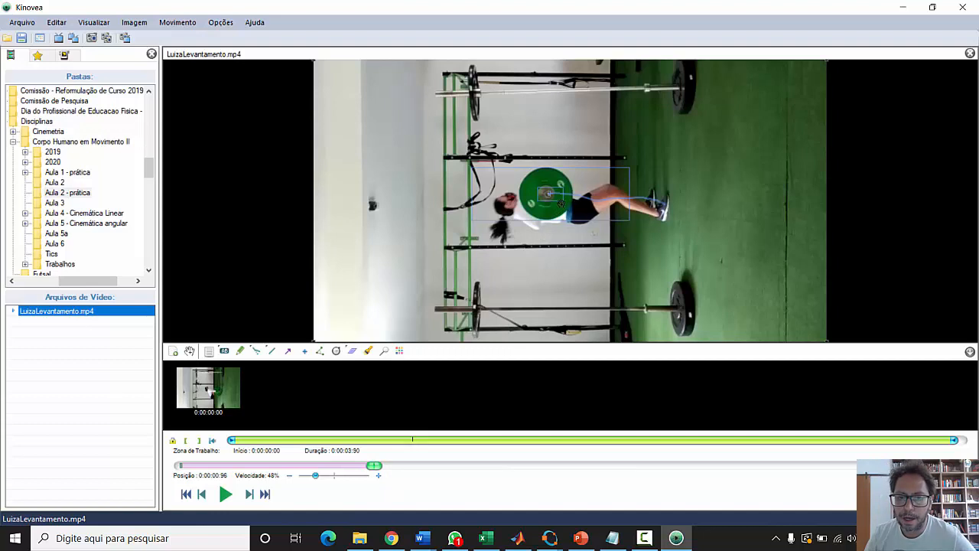
pyautogui.moveTo(560, 202); pyautogui.dragTo(559, 203)
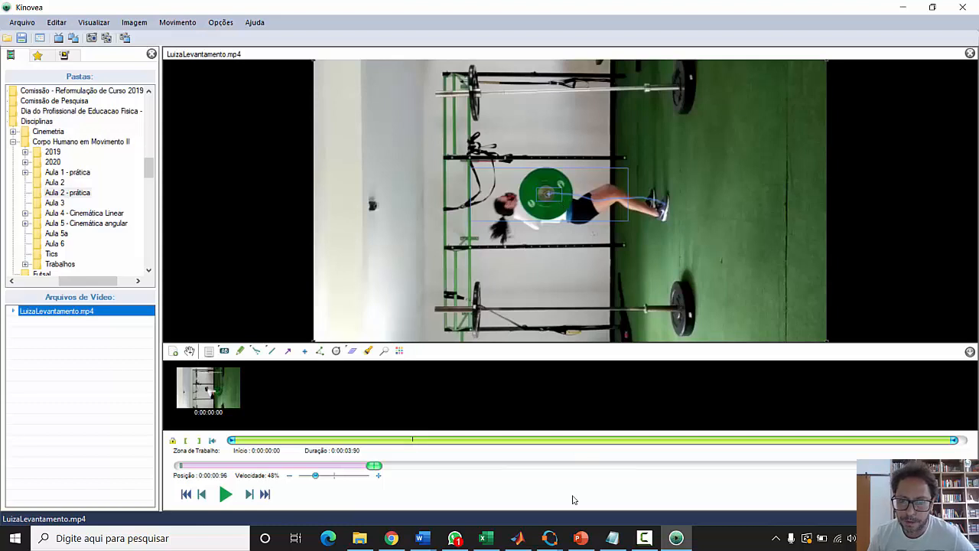
# Advance the tracking to 0:00:01:06 and shift the tracking windows slightly in the trajectory configuration to recentre them on the barbell's end
pyautogui.press('Right')
pyautogui.press('Right')
pyautogui.press('Right')
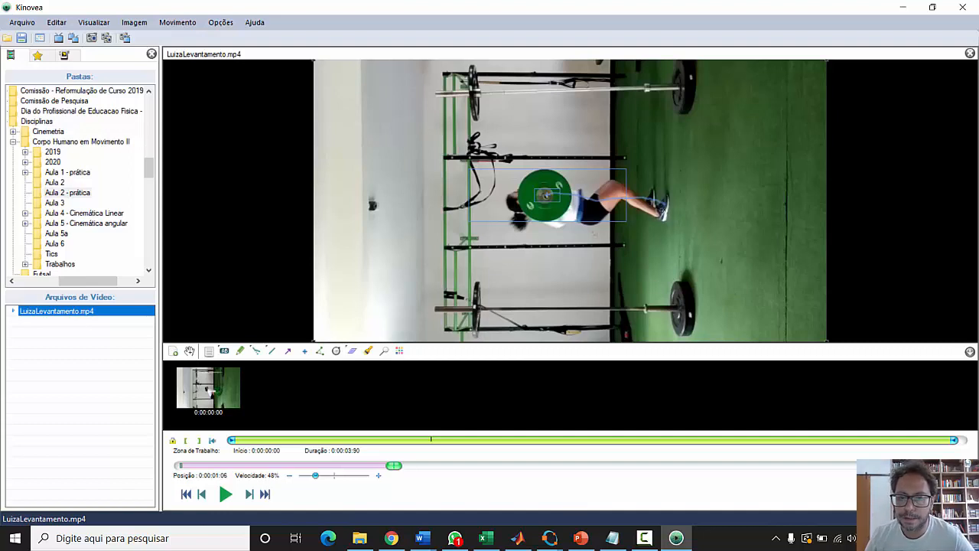
pyautogui.rightClick(548, 197)
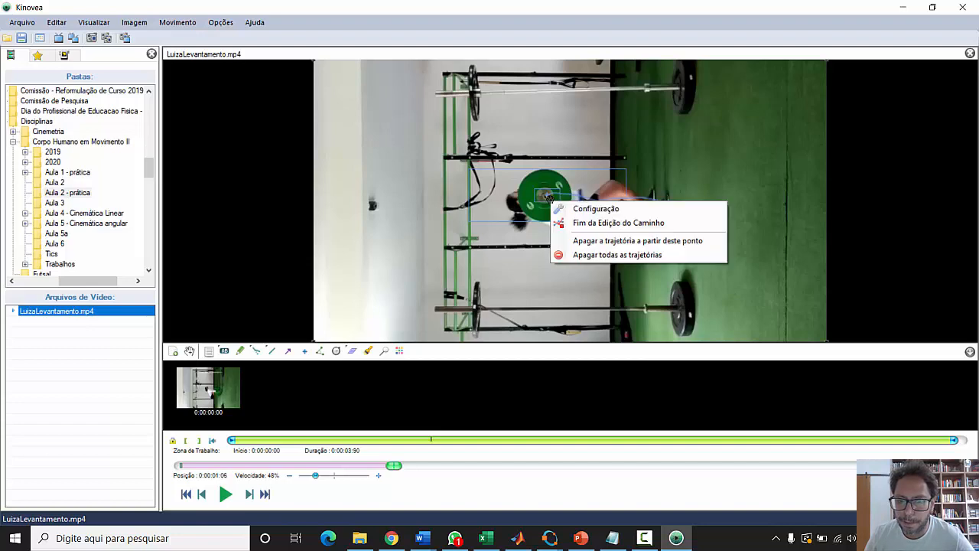
pyautogui.click(569, 211)
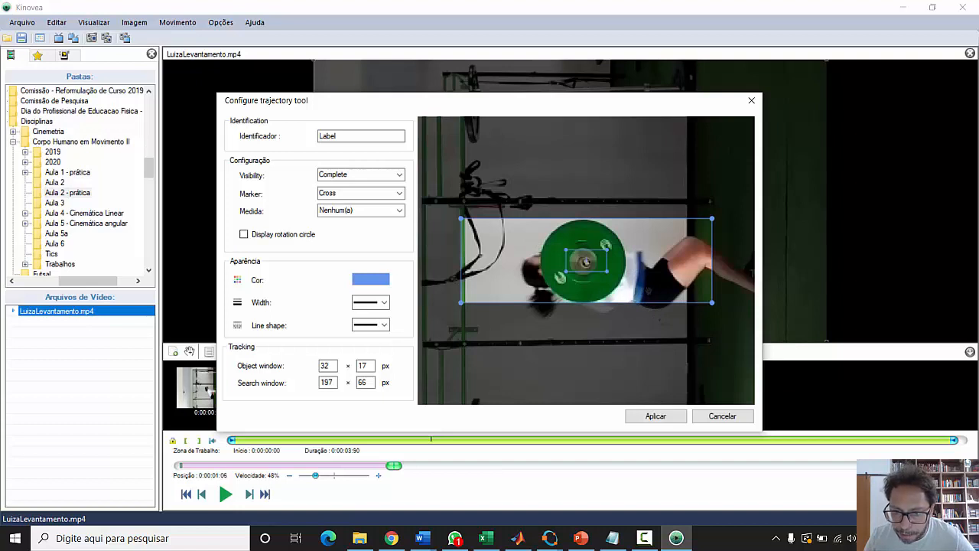
pyautogui.moveTo(649, 289); pyautogui.dragTo(649, 293)
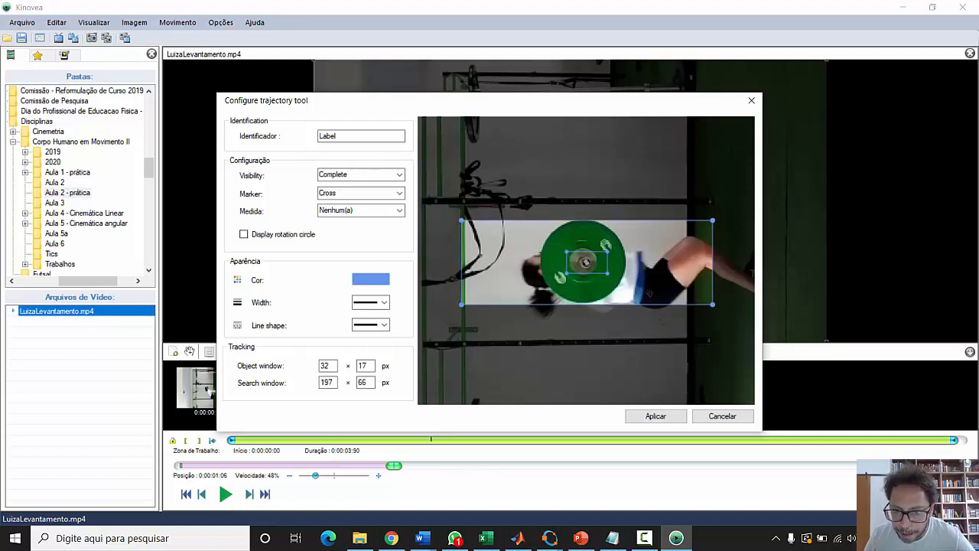
pyautogui.click(669, 417)
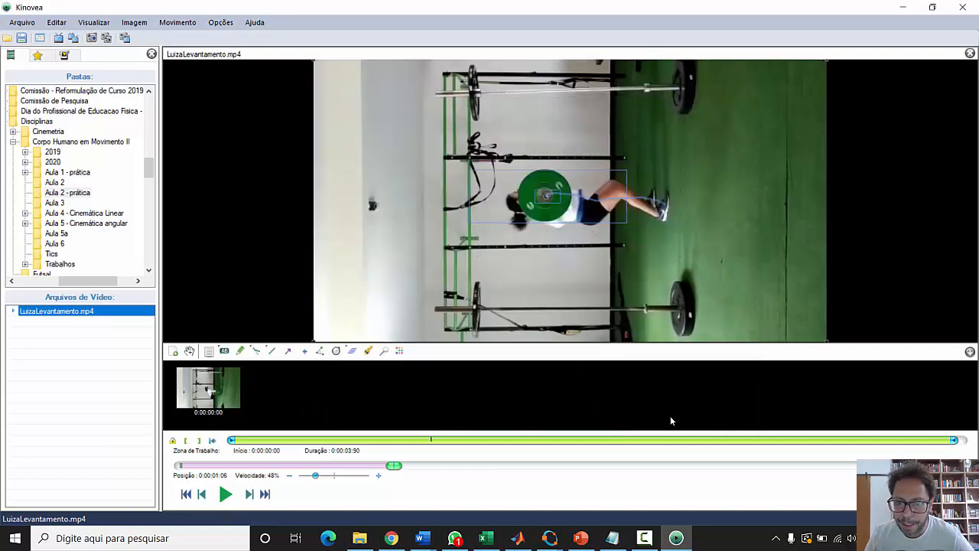
# Play the video to 0:00:02:46 to track the barbell, and delete the trajectory from 0:00:01:40 onward
pyautogui.click(226, 496)
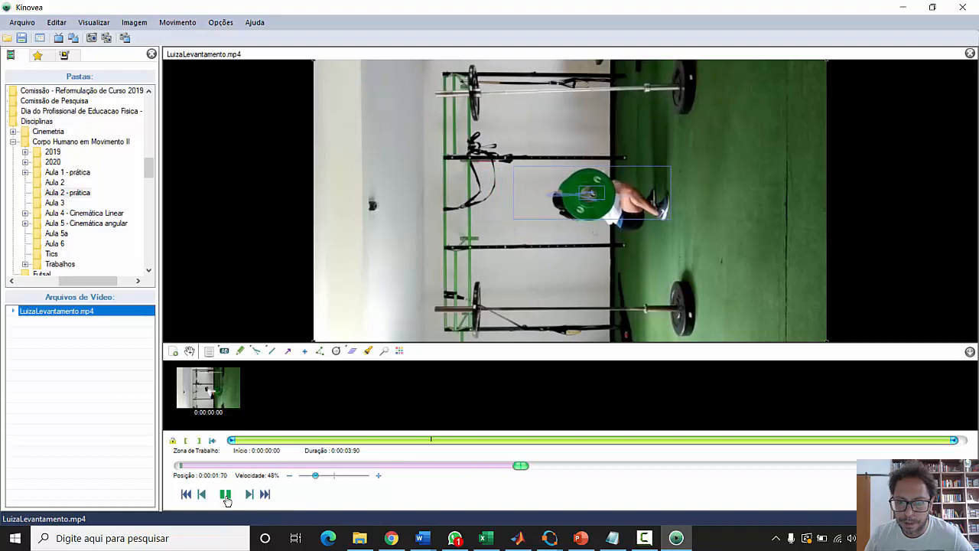
pyautogui.click(225, 494)
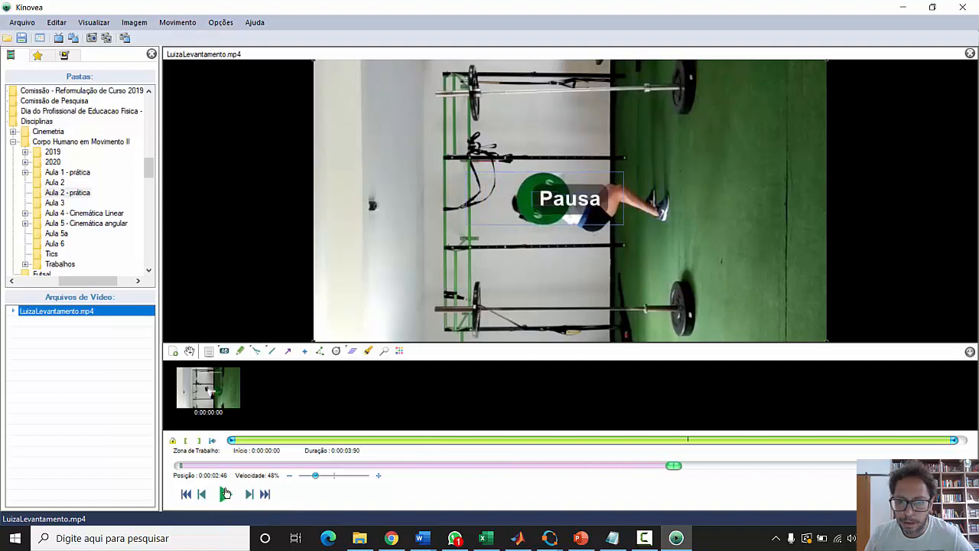
pyautogui.scroll(-9, 618, 281)
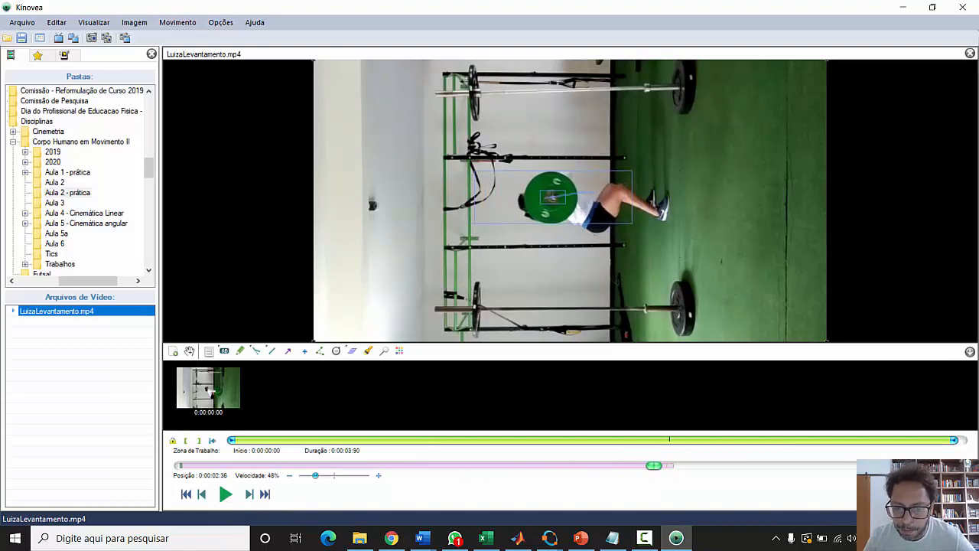
pyautogui.scroll(-10, 618, 281)
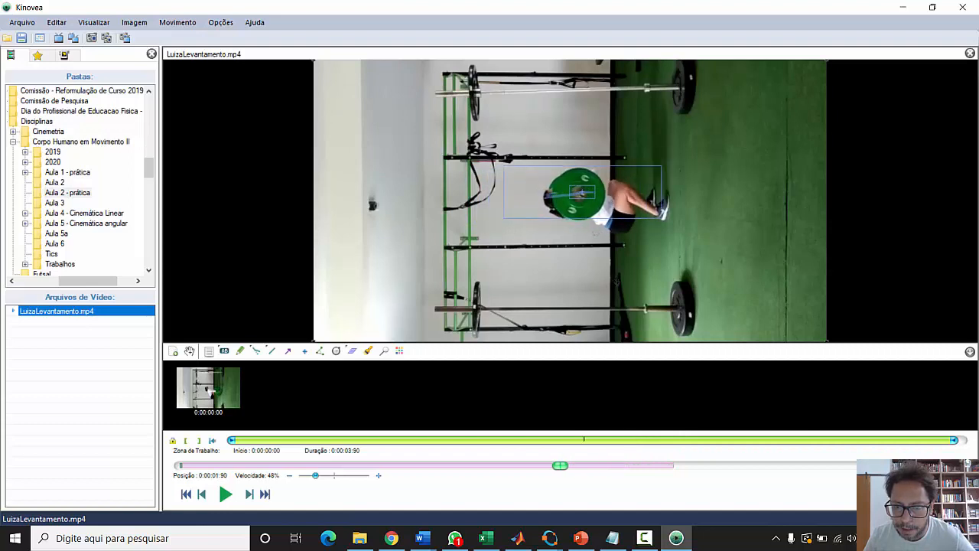
pyautogui.scroll(-13, 617, 281)
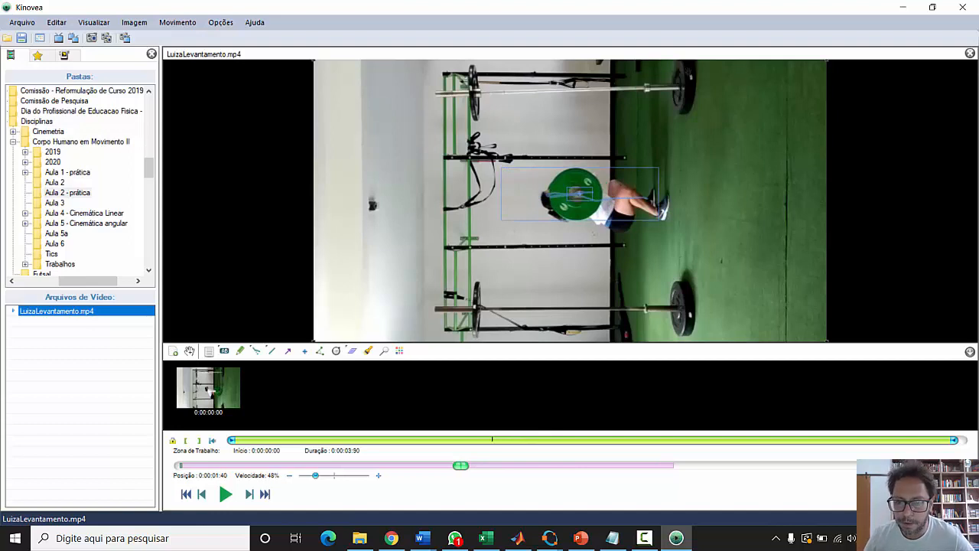
pyautogui.rightClick(589, 196)
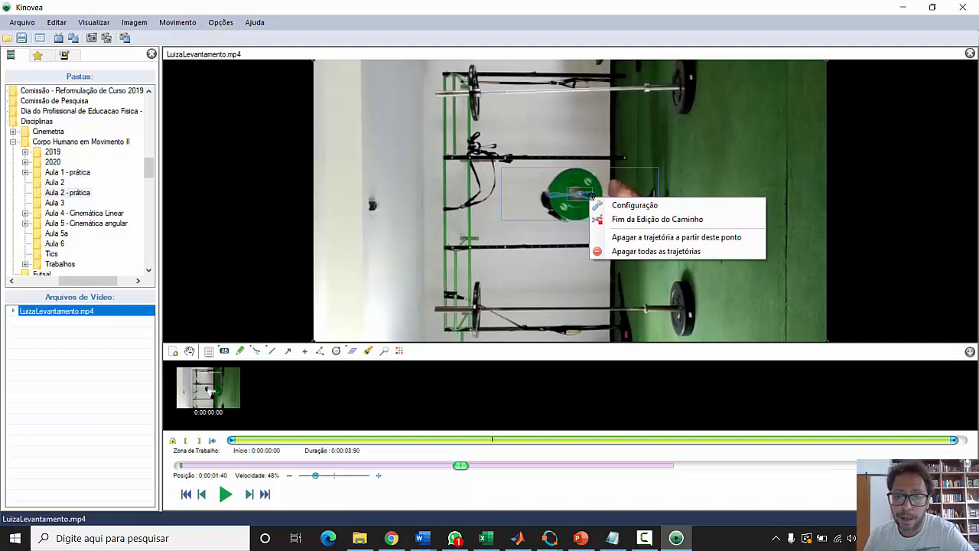
pyautogui.click(631, 238)
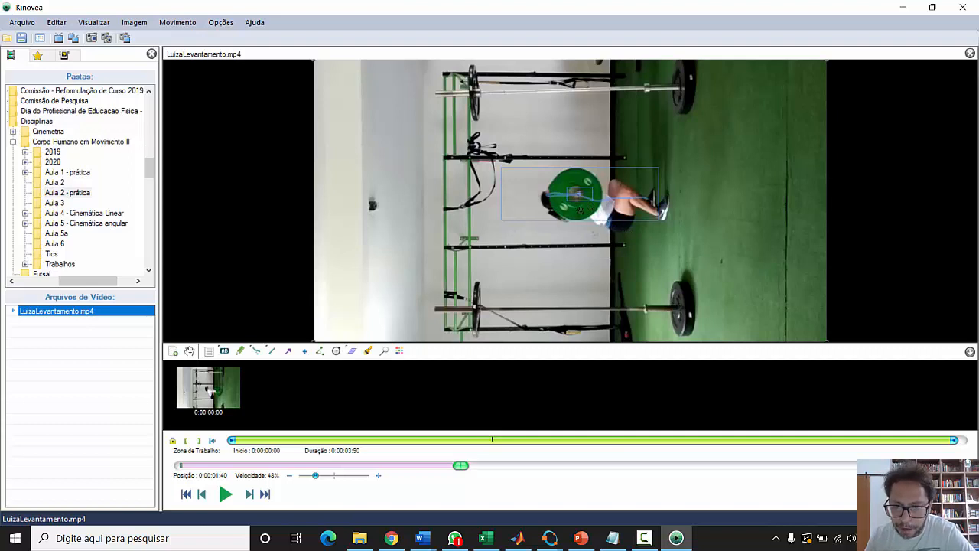
# Advance one frame to 0:00:01:43 and shift the tracking windows in the trajectory configuration to correct the tracked point
pyautogui.press('Right')
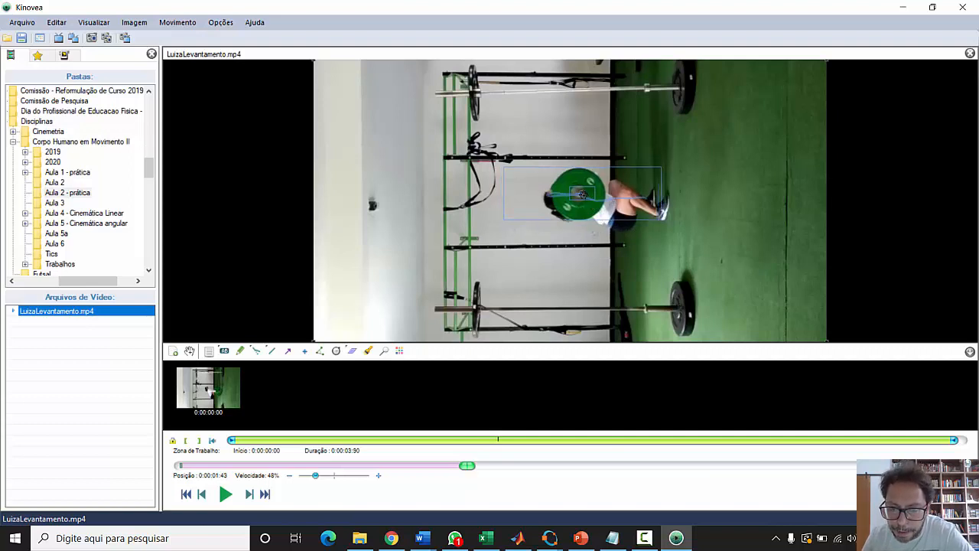
pyautogui.rightClick(585, 195)
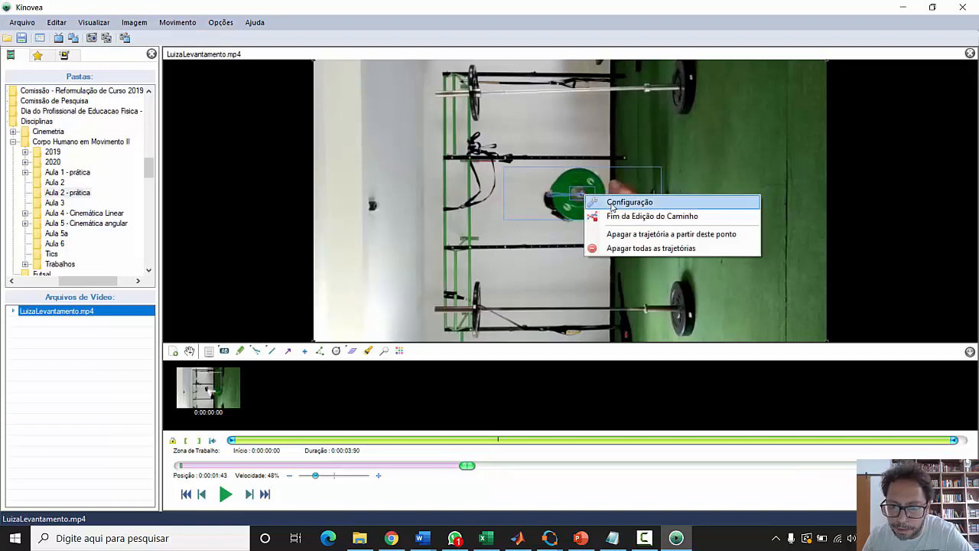
pyautogui.click(612, 203)
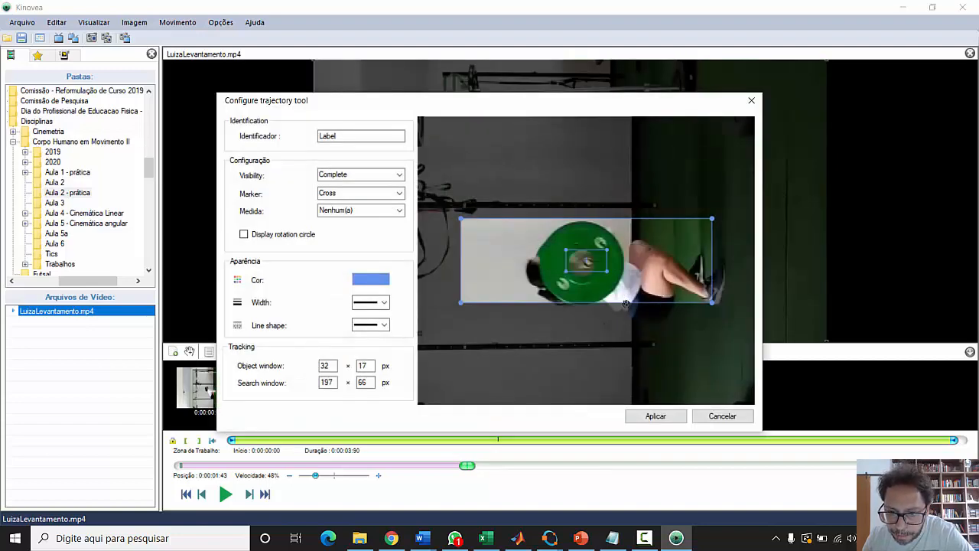
pyautogui.moveTo(627, 305); pyautogui.dragTo(637, 285)
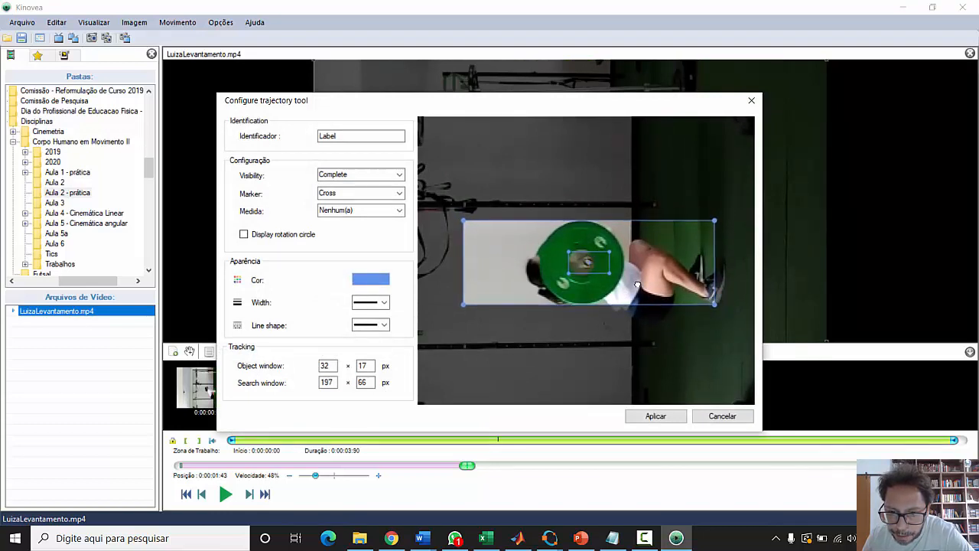
pyautogui.click(655, 416)
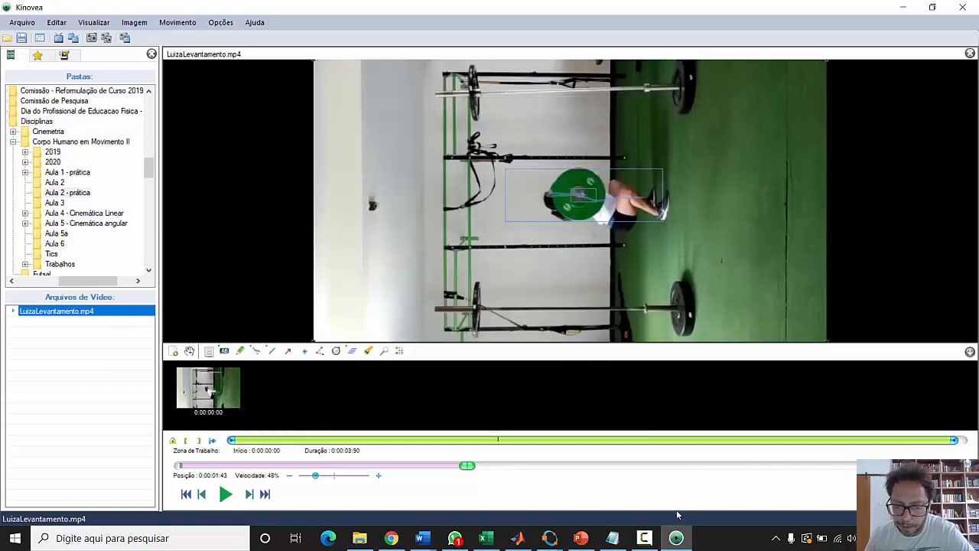
# Track the barbell frame by frame to 0:00:02:33 and nudge the tracker back onto the barbell's end
pyautogui.press('Right')
pyautogui.press('Right')
pyautogui.press('Right')
pyautogui.press('Right')
pyautogui.press('Right')
pyautogui.press('Right')
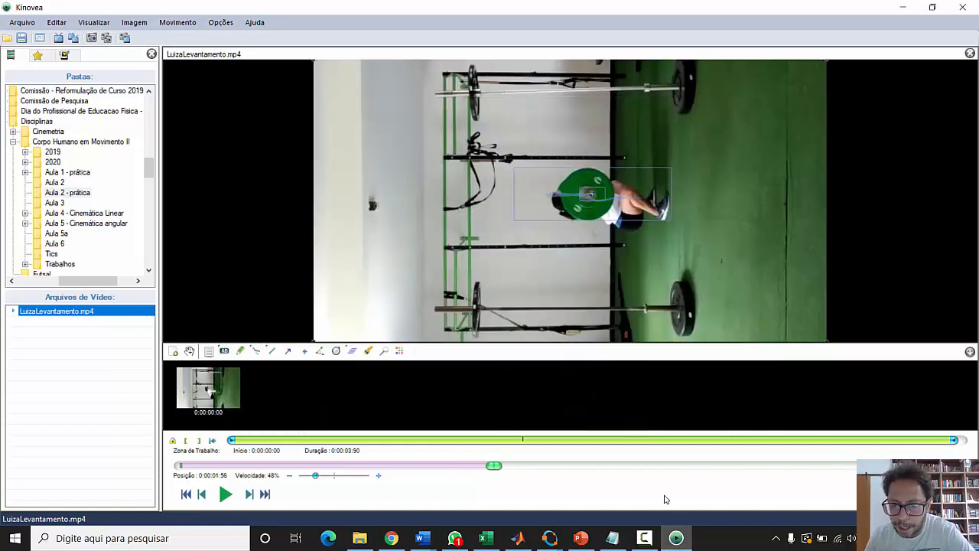
pyautogui.press('Right')
pyautogui.press('Right')
pyautogui.press('Right')
pyautogui.press('Right')
pyautogui.press('Right')
pyautogui.press('Right')
pyautogui.press('Right')
pyautogui.press('Right')
pyautogui.press('Right')
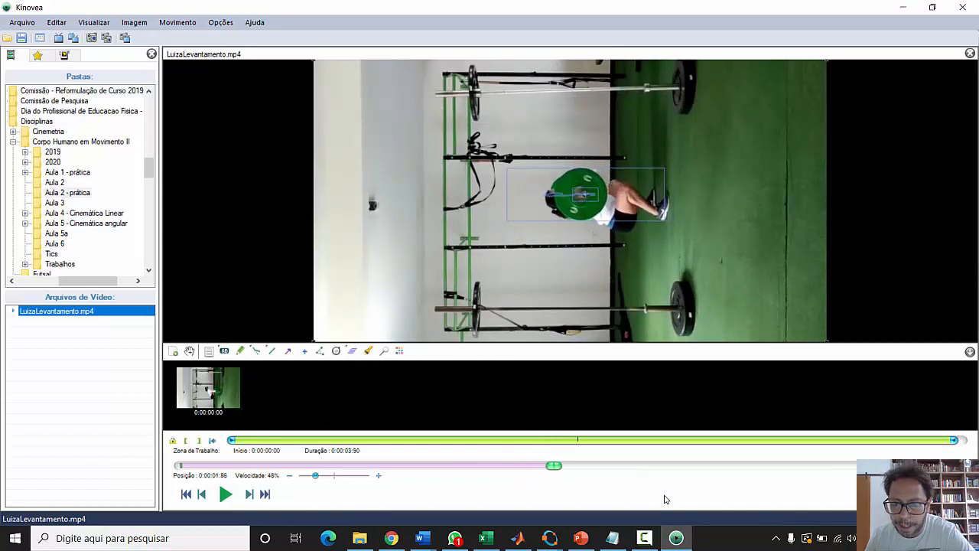
pyautogui.press('Right')
pyautogui.press('Right')
pyautogui.press('Right')
pyautogui.press('Right')
pyautogui.press('Right')
pyautogui.press('Right')
pyautogui.press('Right')
pyautogui.press('Right')
pyautogui.press('Right')
pyautogui.press('Right')
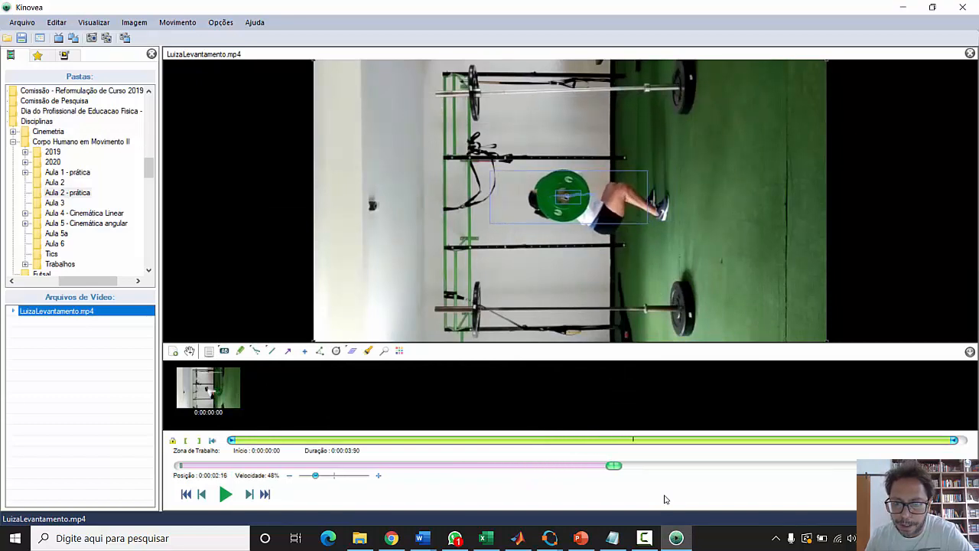
pyautogui.press('Right')
pyautogui.press('Right')
pyautogui.press('Right')
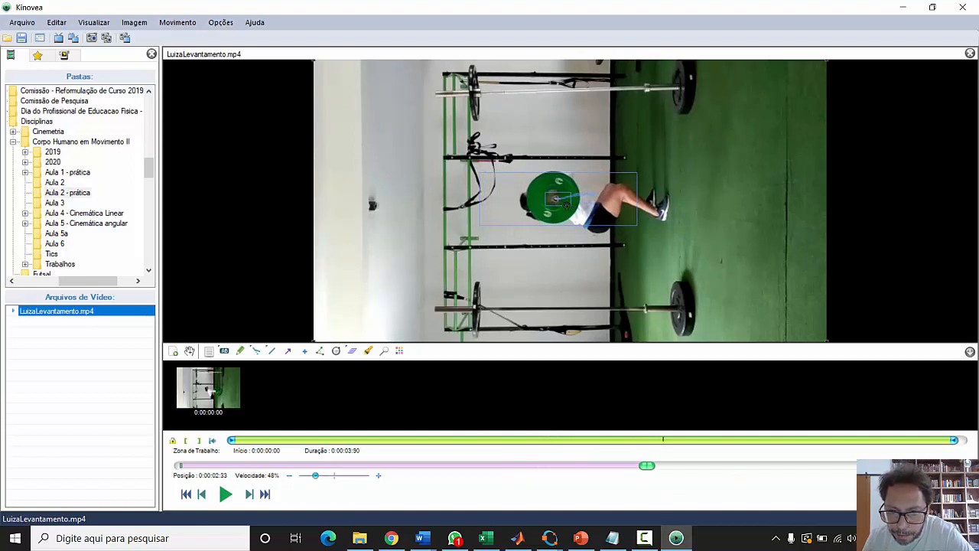
pyautogui.moveTo(566, 207); pyautogui.dragTo(565, 206)
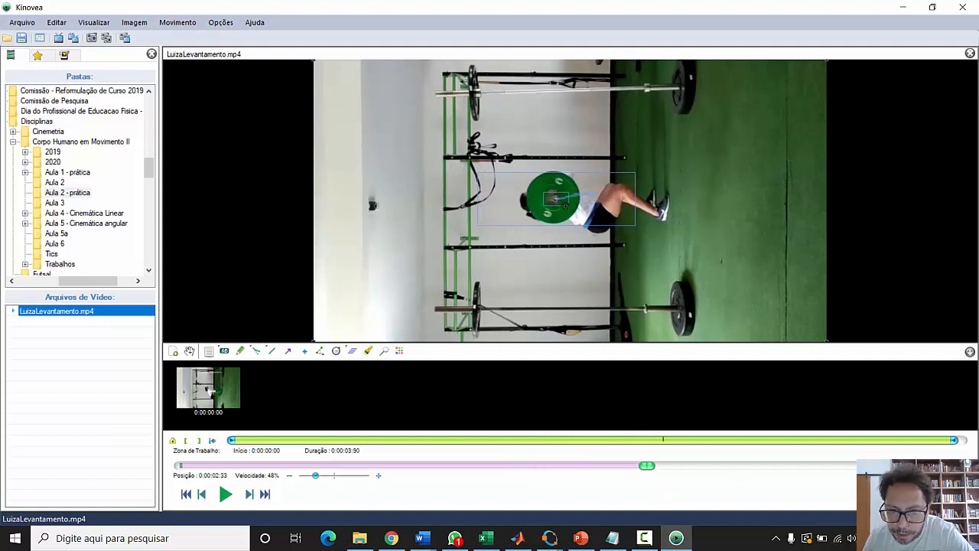
# Track the barbell frame by frame through to the end of the video at 0:00:03:90
pyautogui.press('Right')
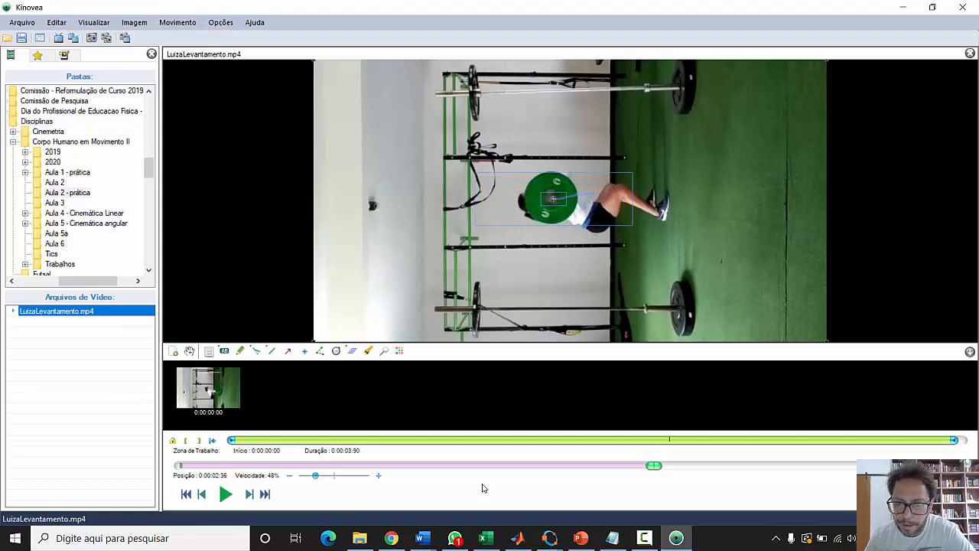
pyautogui.press('Right')
pyautogui.press('Right')
pyautogui.press('Right')
pyautogui.press('Right')
pyautogui.press('Right')
pyautogui.press('Right')
pyautogui.press('Right')
pyautogui.press('Right')
pyautogui.press('Right')
pyautogui.press('Right')
pyautogui.press('Right')
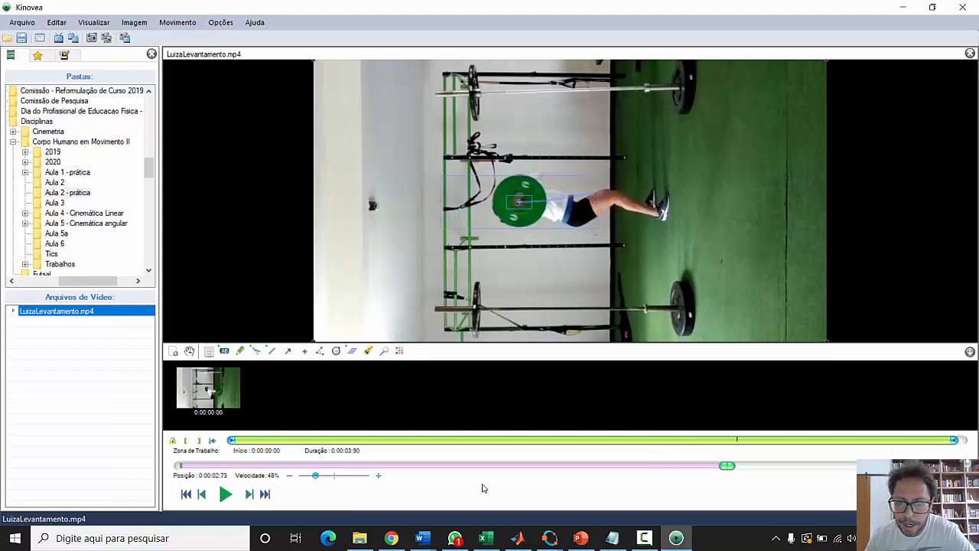
pyautogui.press('Right')
pyautogui.press('Right')
pyautogui.press('Right')
pyautogui.press('Right')
pyautogui.press('Right')
pyautogui.press('Right')
pyautogui.press('Right')
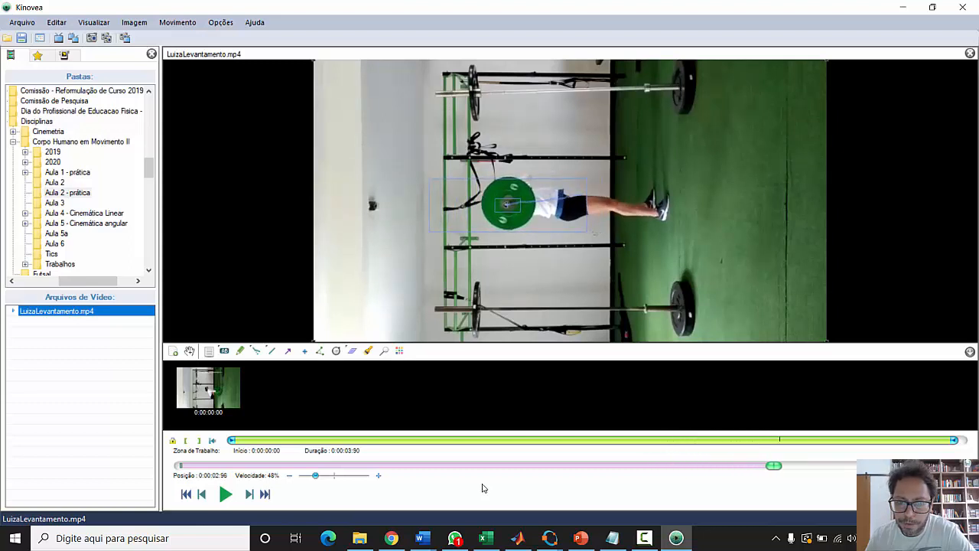
pyautogui.press('Right')
pyautogui.press('Right')
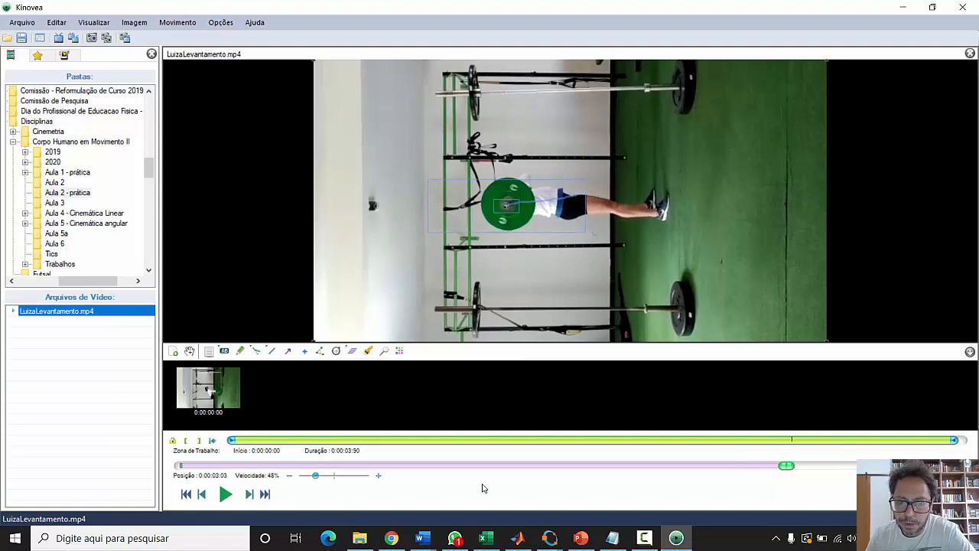
pyautogui.press('Right')
pyautogui.press('Right')
pyautogui.press('Right')
pyautogui.press('Right')
pyautogui.press('Right')
pyautogui.press('Right')
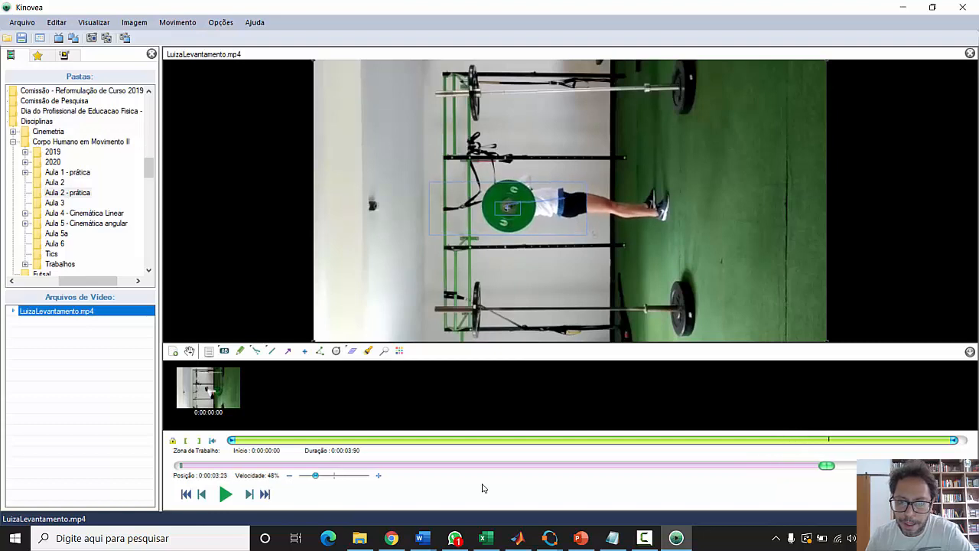
pyautogui.press('Right')
pyautogui.press('Right')
pyautogui.press('Right')
pyautogui.press('Right')
pyautogui.press('Right')
pyautogui.press('Right')
pyautogui.press('Right')
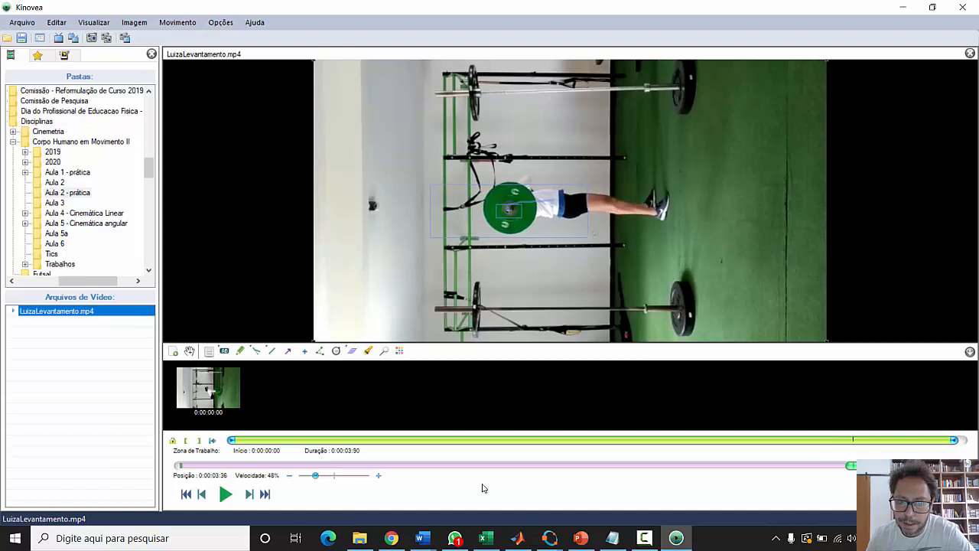
pyautogui.press('Right')
pyautogui.press('Right')
pyautogui.press('Right')
pyautogui.press('Right')
pyautogui.press('Right')
pyautogui.press('Right')
pyautogui.press('Right')
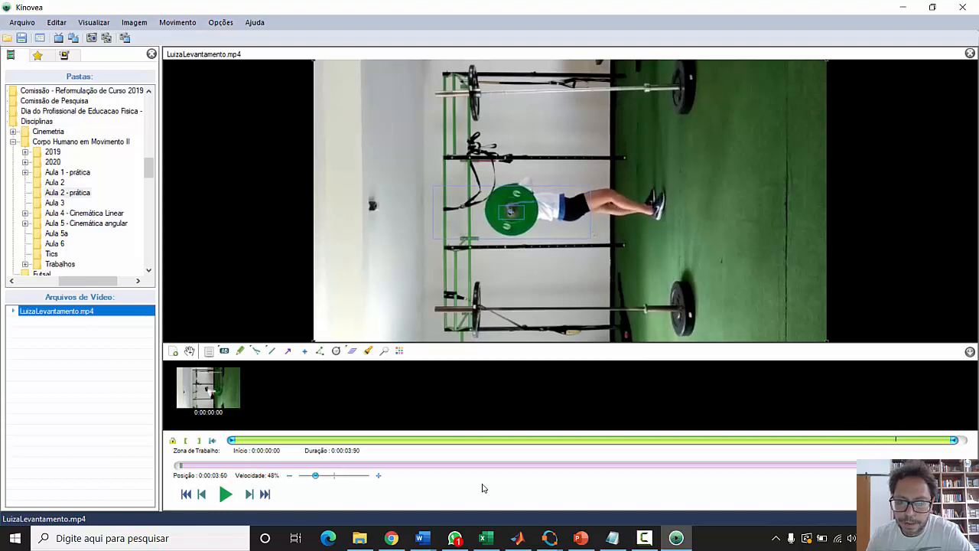
pyautogui.press('Right')
pyautogui.press('Right')
pyautogui.press('Right')
pyautogui.press('Right')
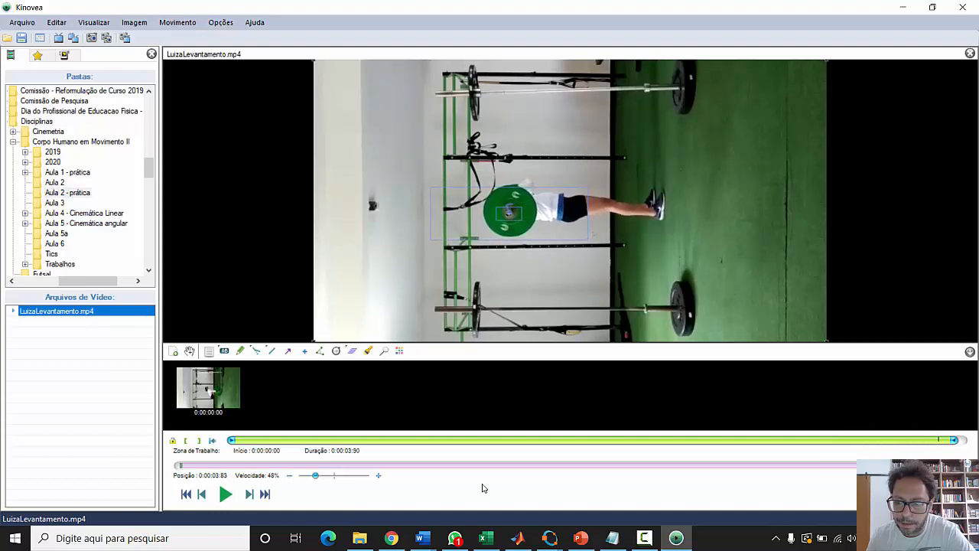
pyautogui.press('Right')
pyautogui.press('Right')
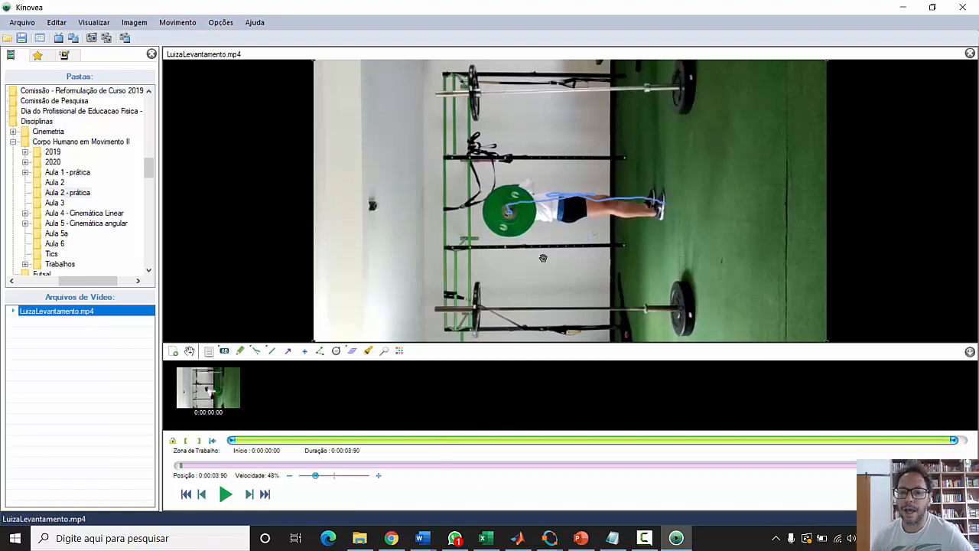
# Display the total distance measure on the barbell's trajectory and play the video, pausing it at 0:00:01:03
pyautogui.rightClick(563, 198)
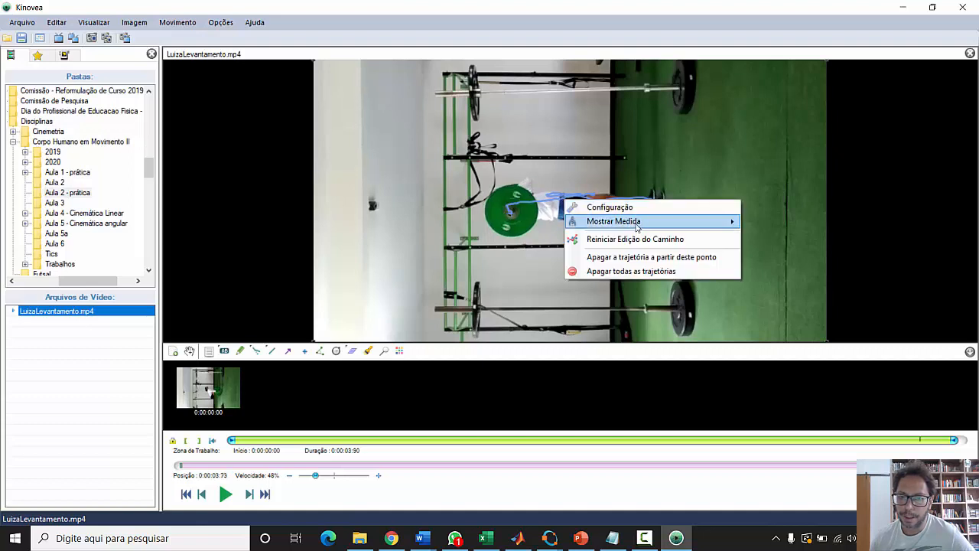
pyautogui.moveTo(640, 227)
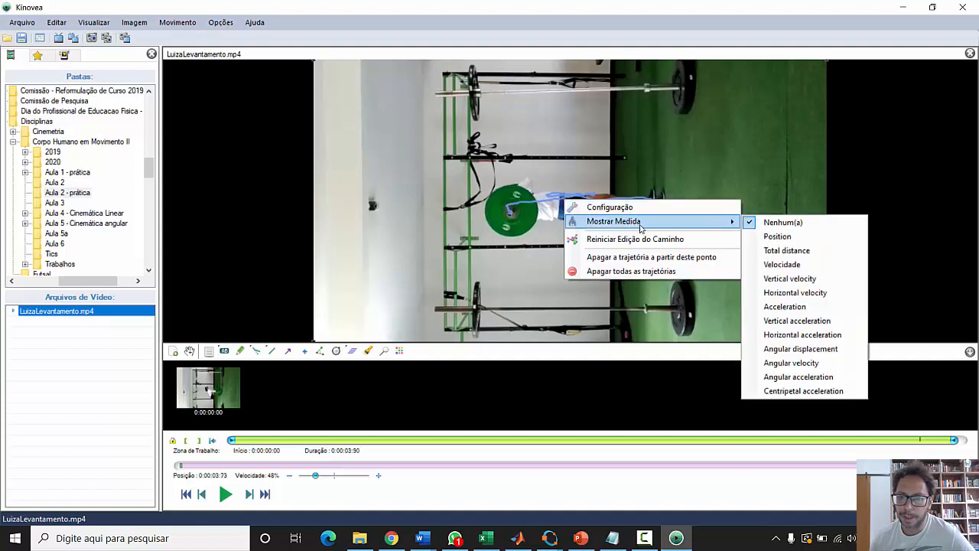
pyautogui.click(786, 250)
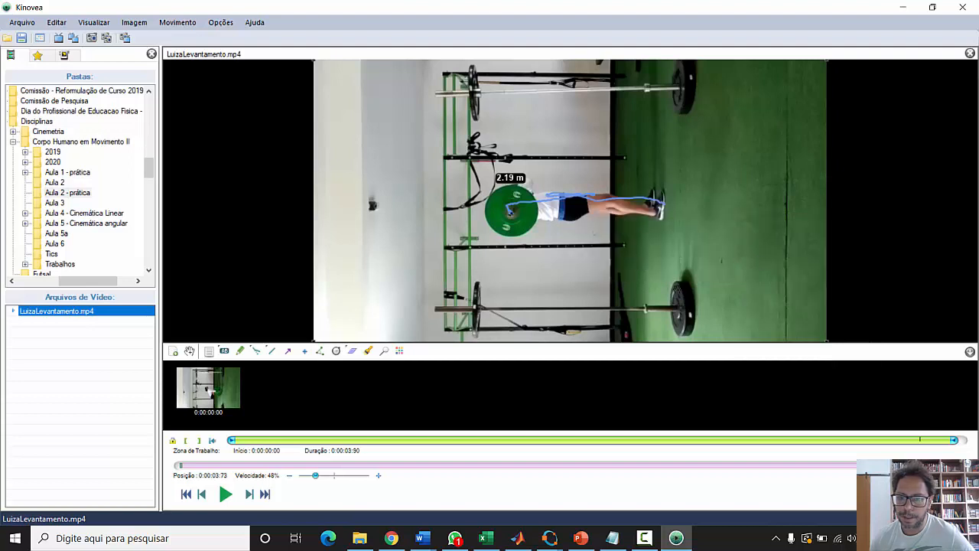
pyautogui.click(225, 495)
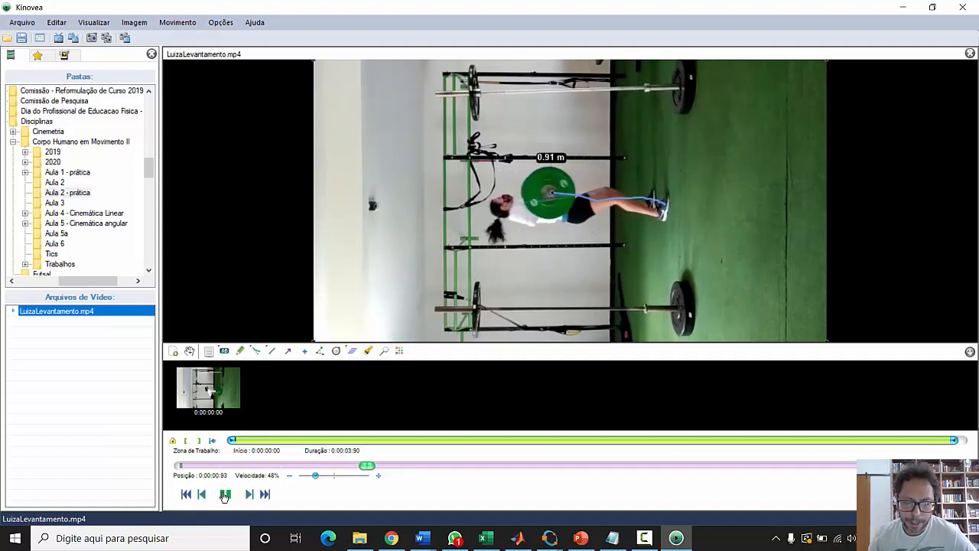
pyautogui.click(225, 496)
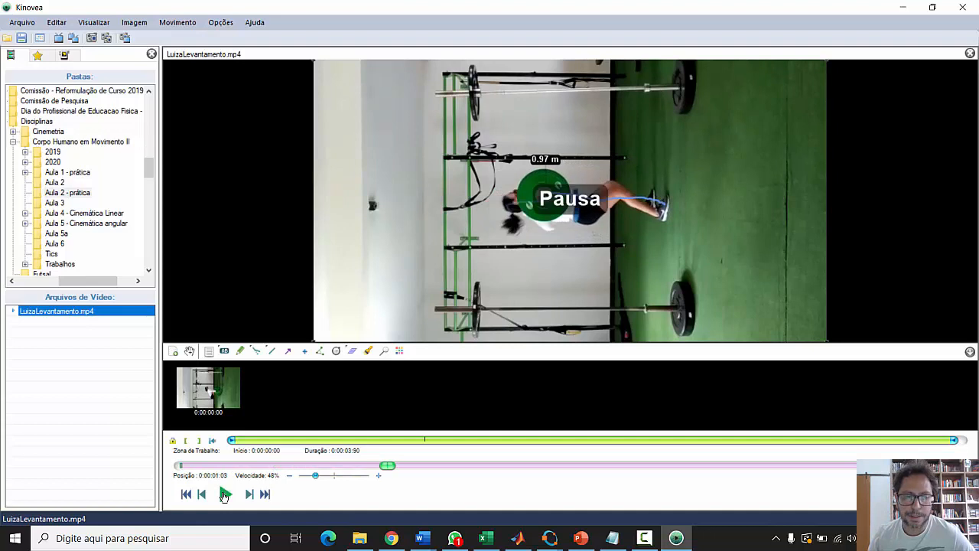
# Save the video with the key image data painted on permanently, as an MP4 file named levantamentorastreado in the Aula 2 - prática folder
pyautogui.click(15, 25)
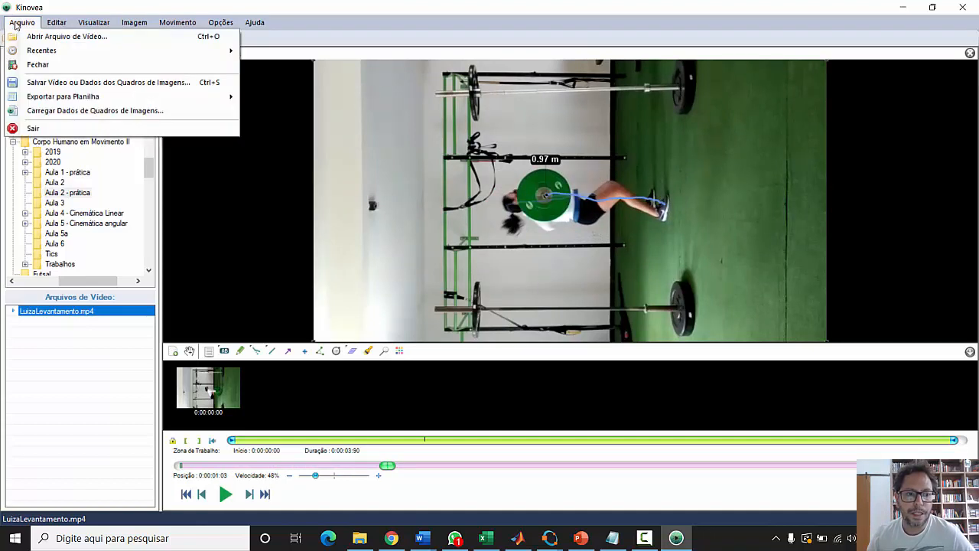
pyautogui.click(94, 82)
pyautogui.click(387, 256)
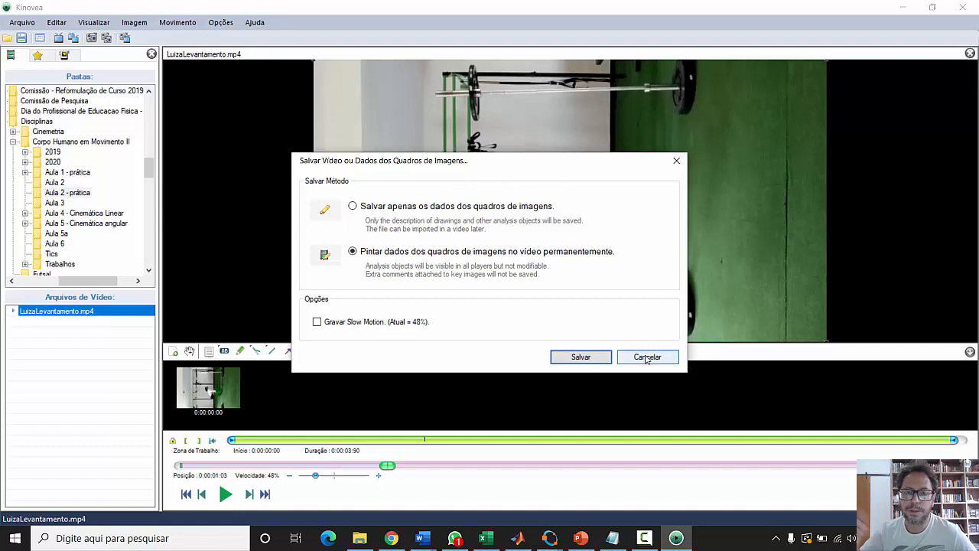
pyautogui.click(579, 357)
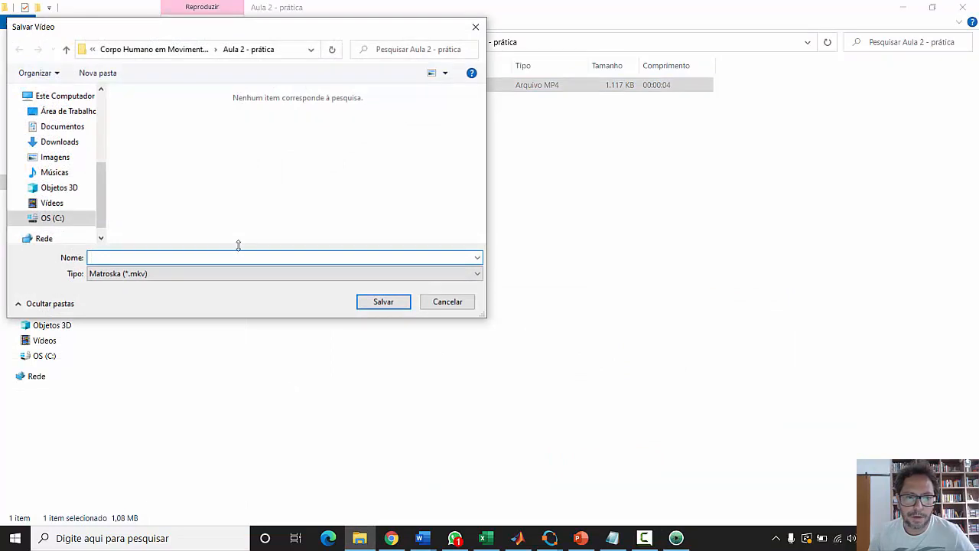
pyautogui.click(164, 274)
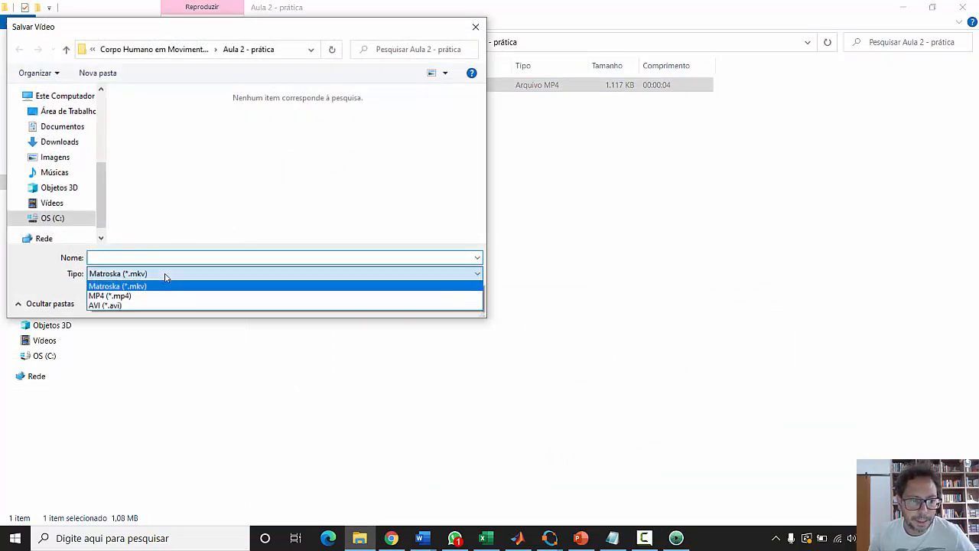
pyautogui.click(162, 296)
pyautogui.click(146, 256)
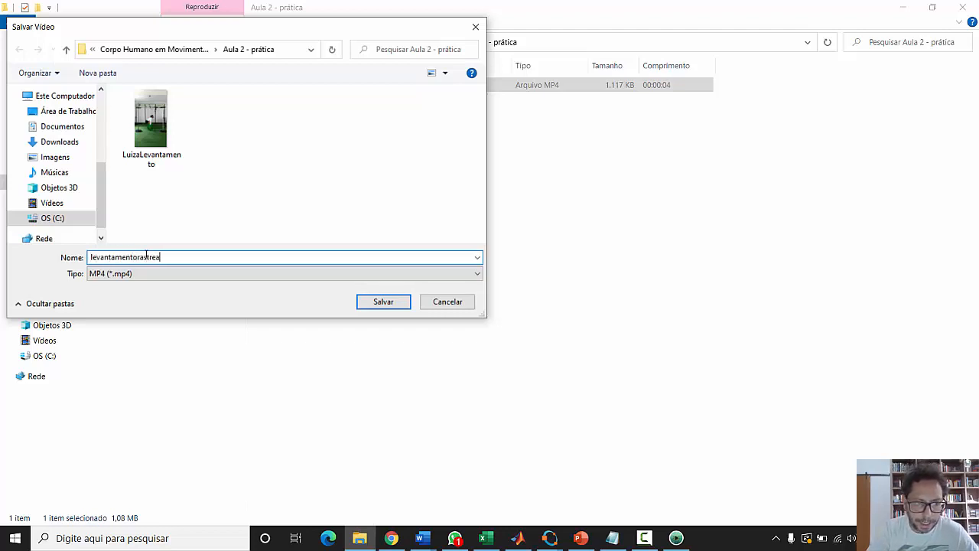
pyautogui.click(375, 302)
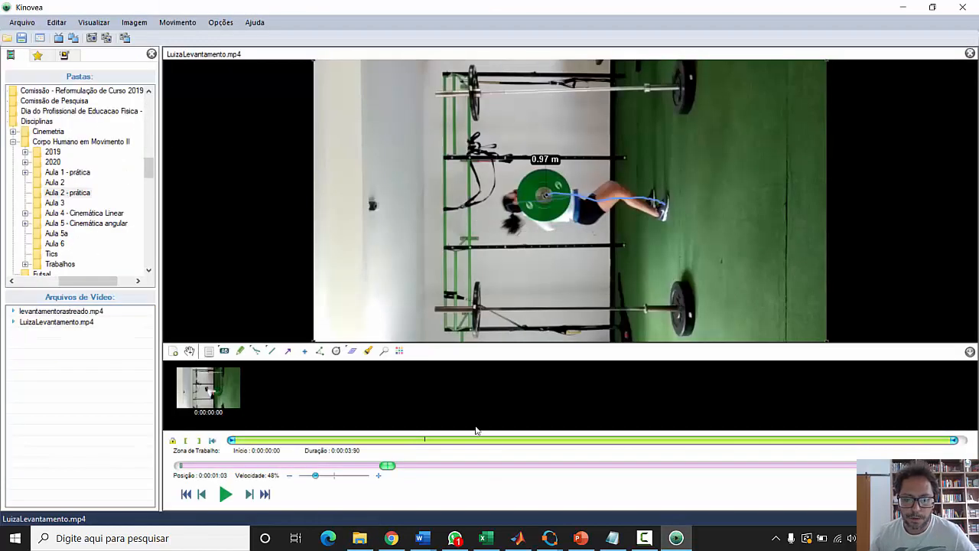
# Switch to File Explorer and try to play the exported levantamentorastreado video, closing the player again
pyautogui.click(359, 538)
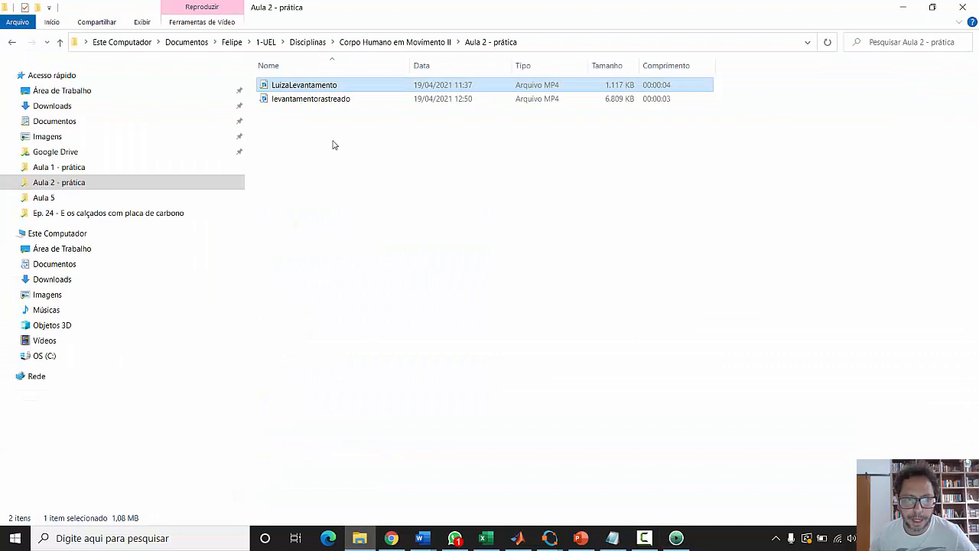
pyautogui.doubleClick(336, 100)
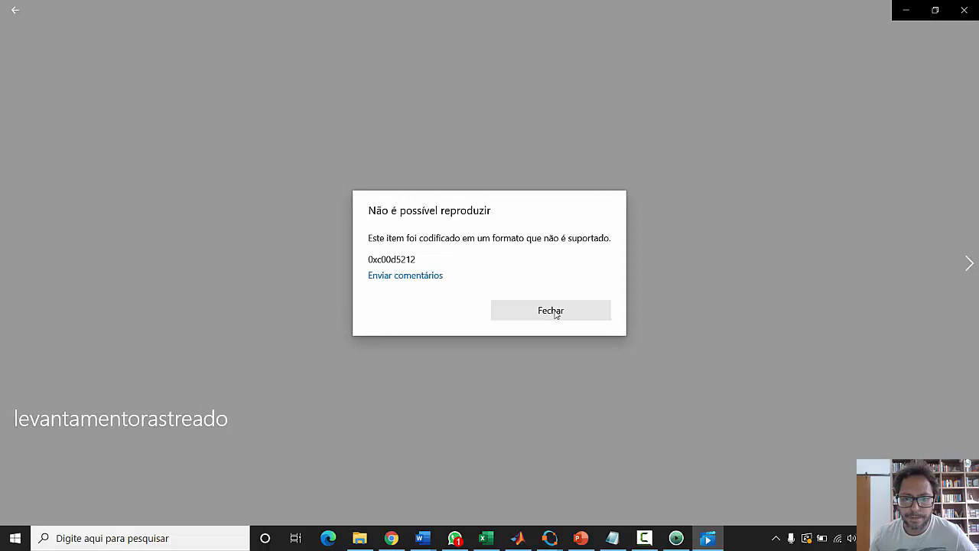
pyautogui.click(551, 310)
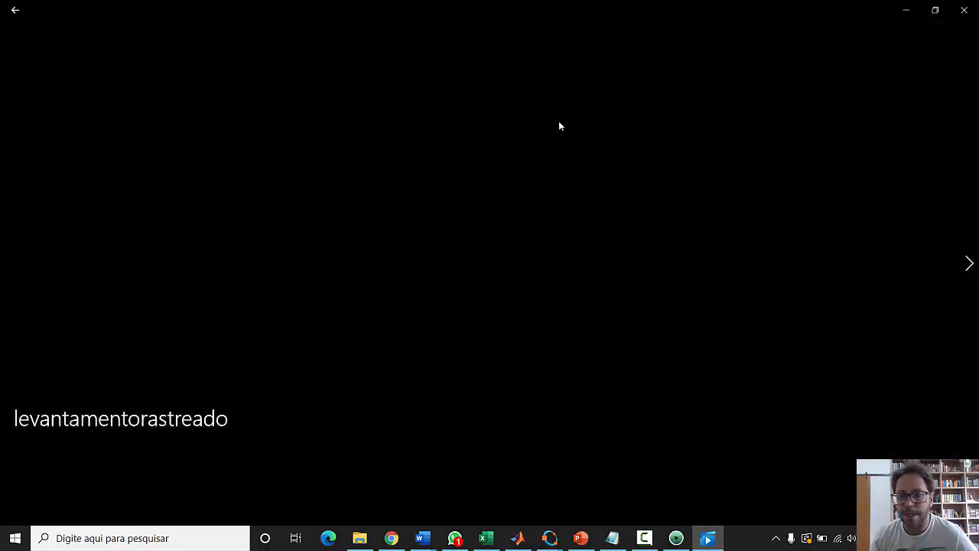
pyautogui.click(963, 17)
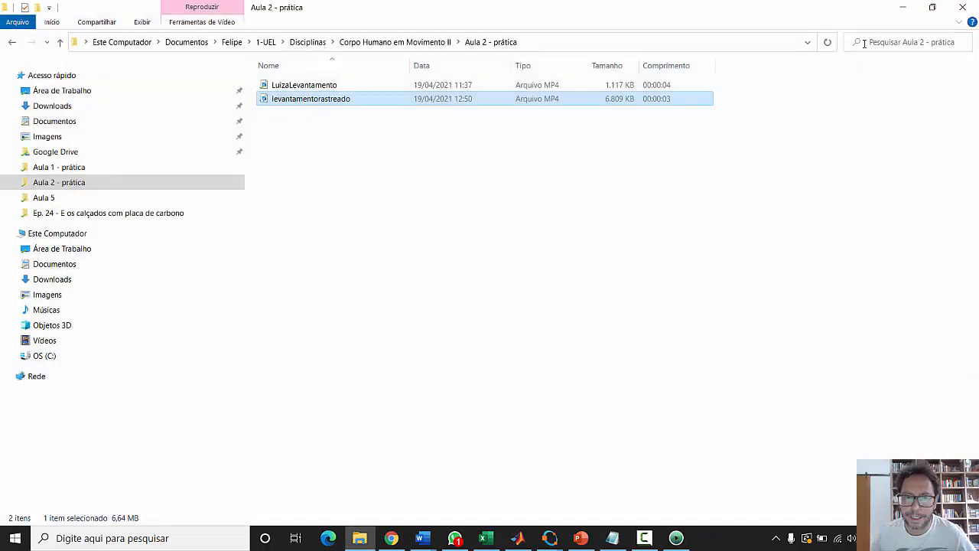
# Switch back to Kinovea, save the permanently painted video again as type AVI over levantamentorastreado, and check the folder in File Explorer
pyautogui.click(676, 538)
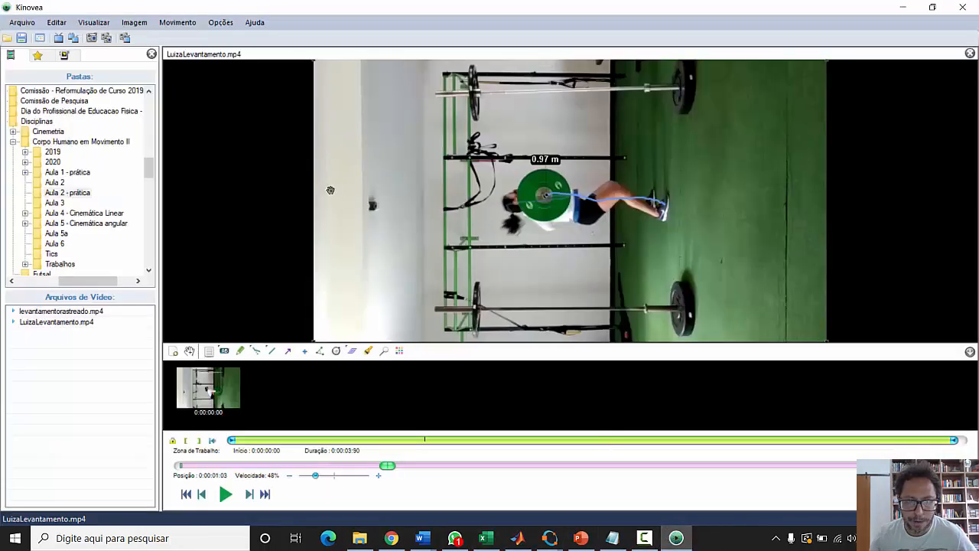
pyautogui.click(30, 24)
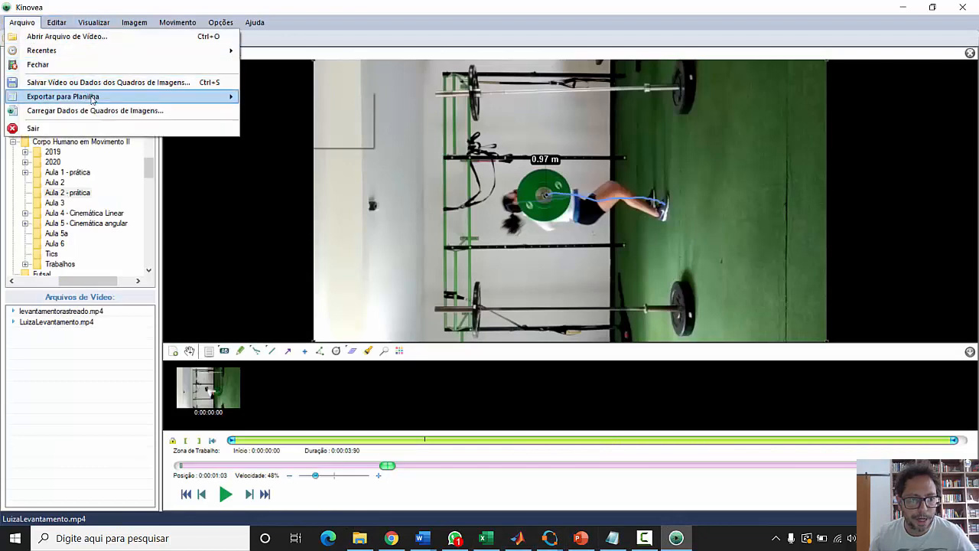
pyautogui.click(202, 84)
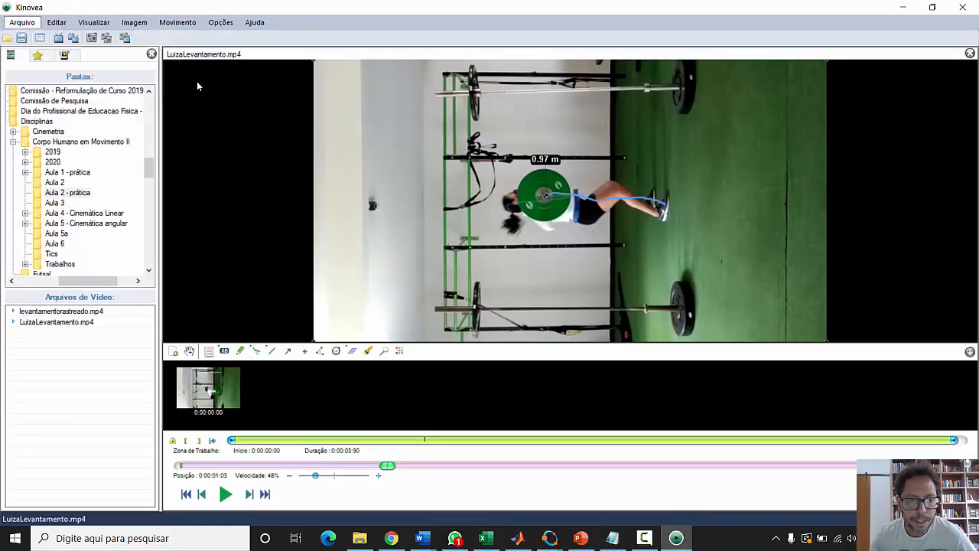
pyautogui.click(370, 256)
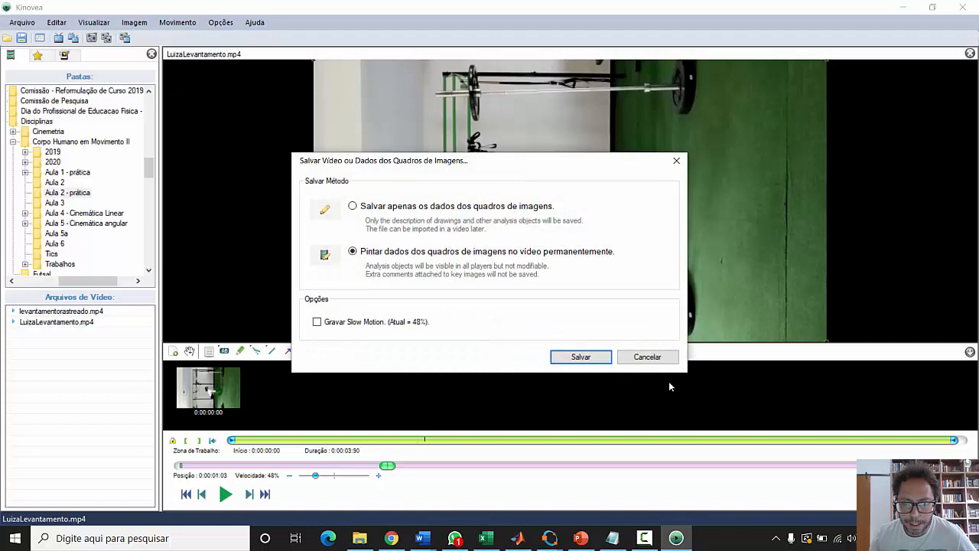
pyautogui.click(581, 358)
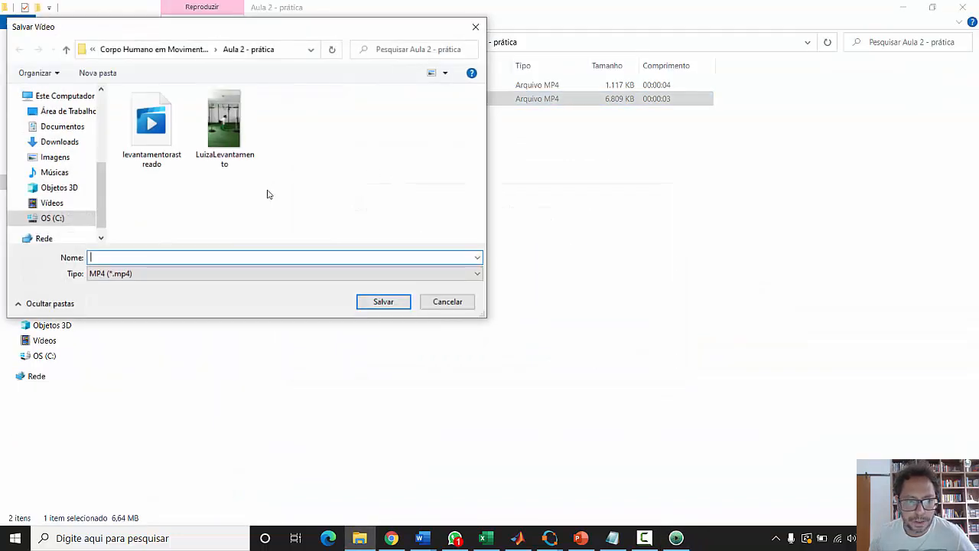
pyautogui.click(150, 161)
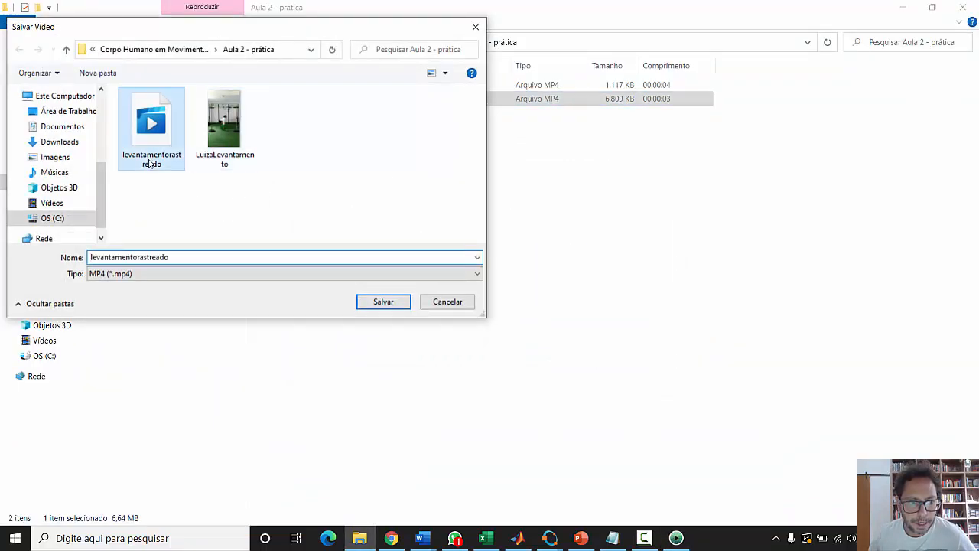
pyautogui.click(168, 255)
pyautogui.click(149, 275)
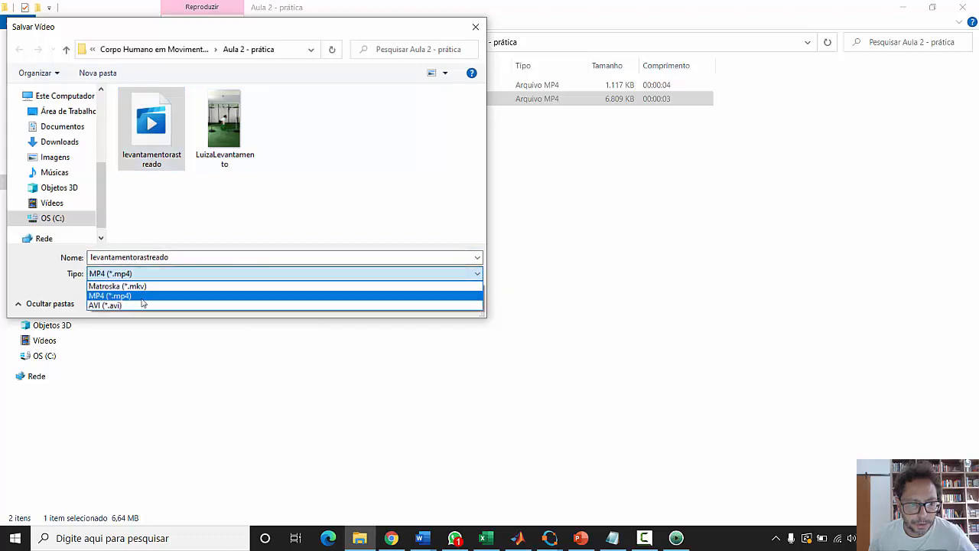
pyautogui.click(144, 302)
pyautogui.click(384, 305)
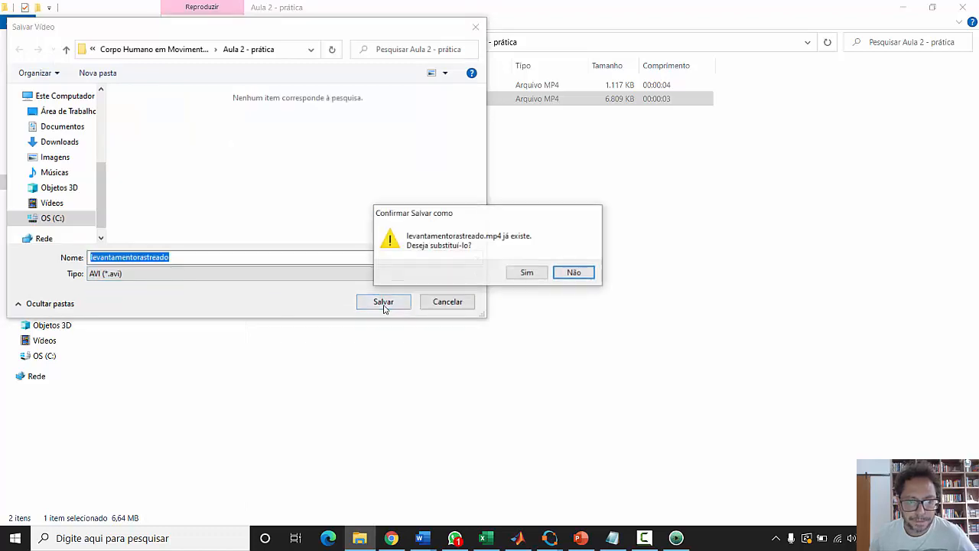
pyautogui.click(527, 273)
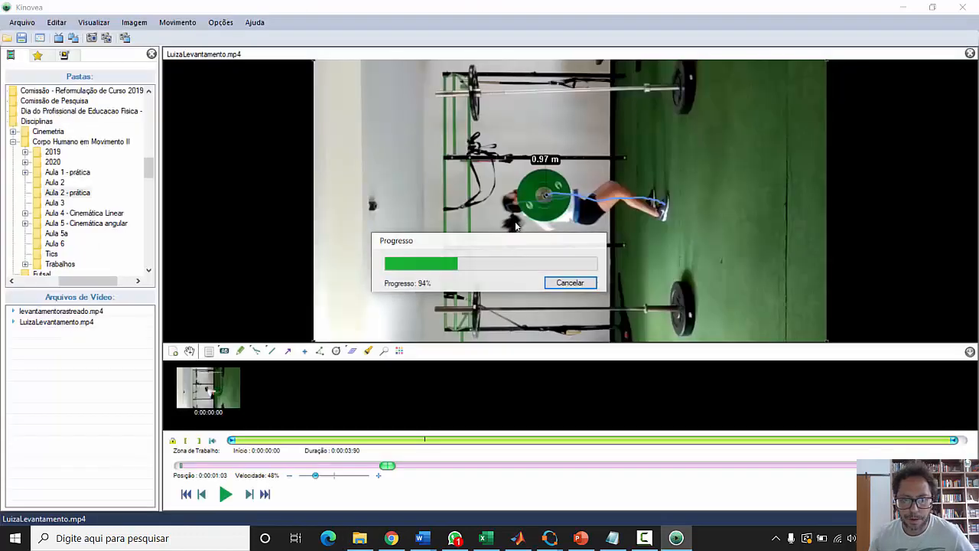
pyautogui.click(360, 538)
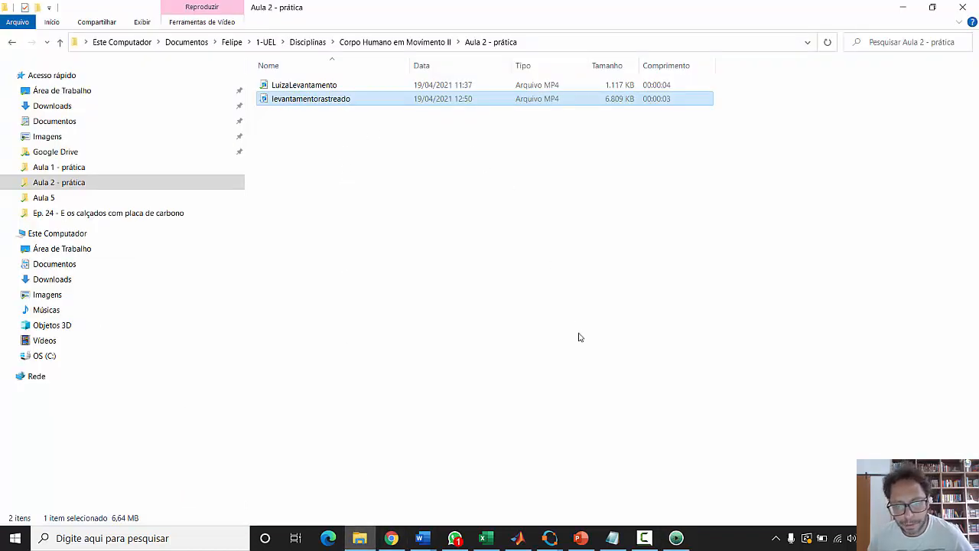
pyautogui.click(677, 538)
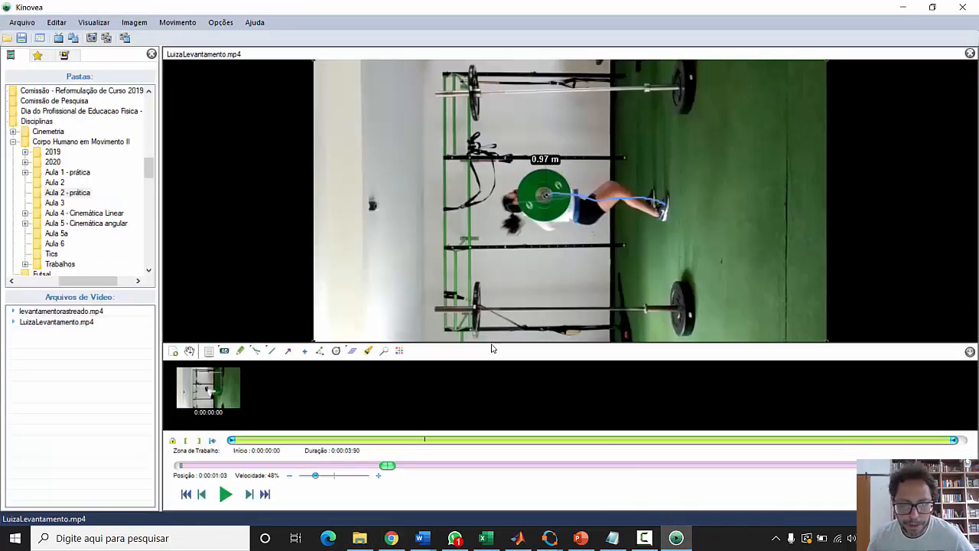
# Save the video with the key image data painted on permanently, as an AVI file named levantamentorastreado2 in the Aula 2 - prática folder
pyautogui.click(20, 24)
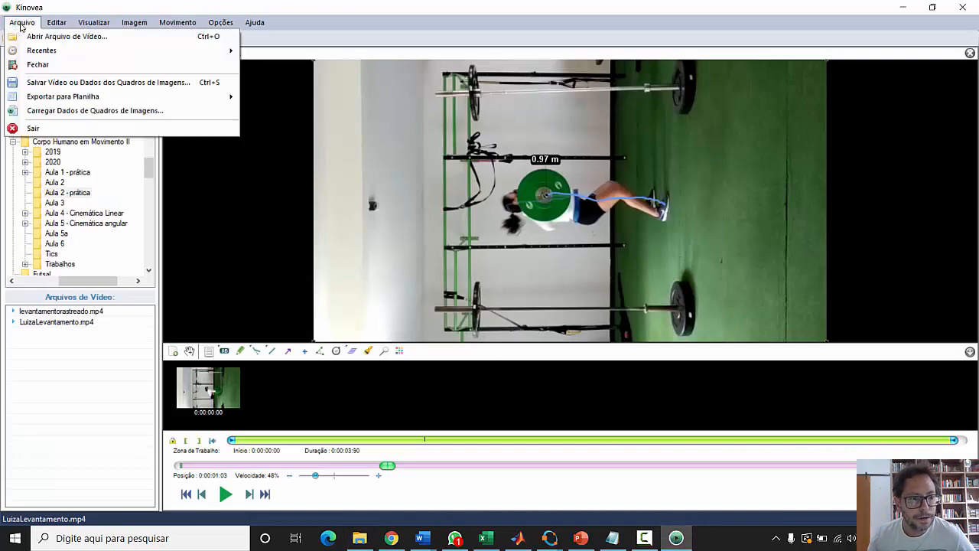
pyautogui.click(100, 82)
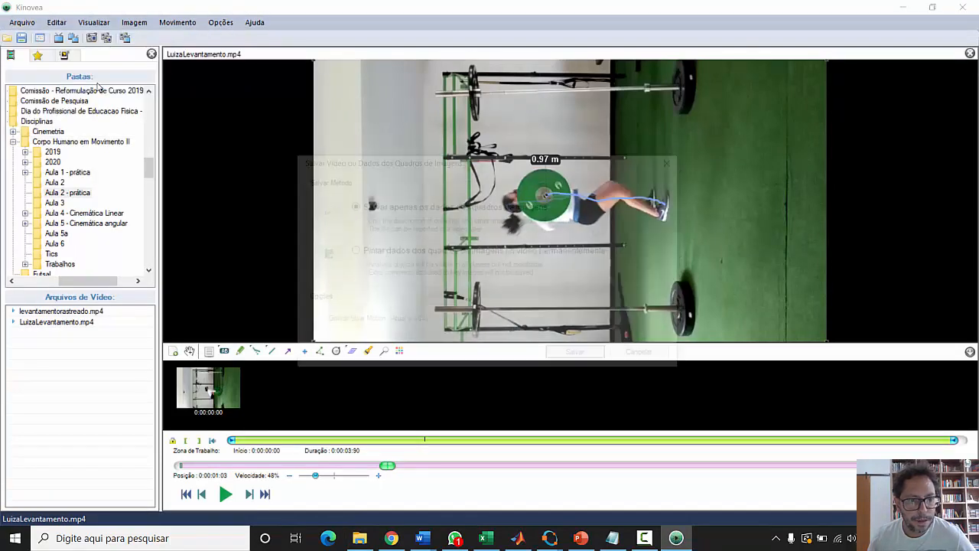
pyautogui.click(352, 251)
pyautogui.click(602, 364)
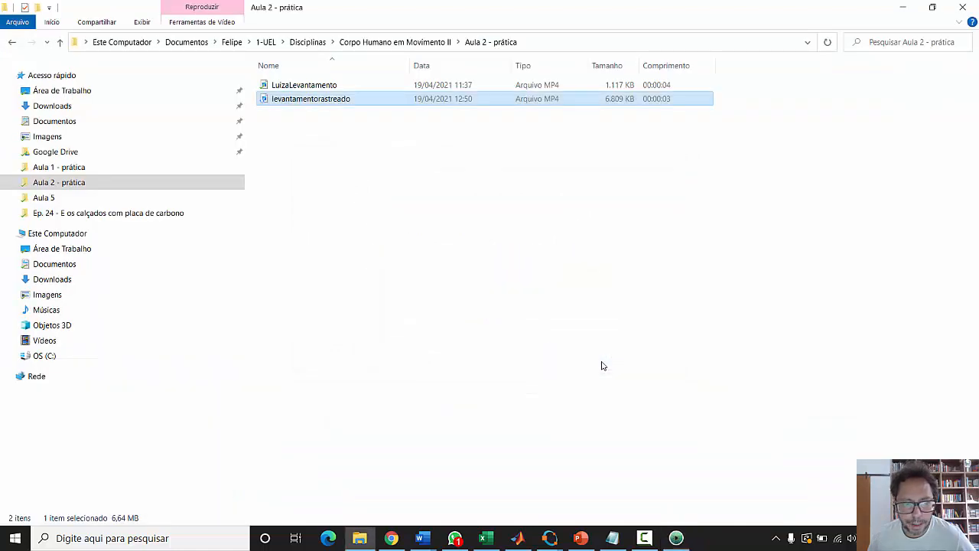
pyautogui.click(155, 164)
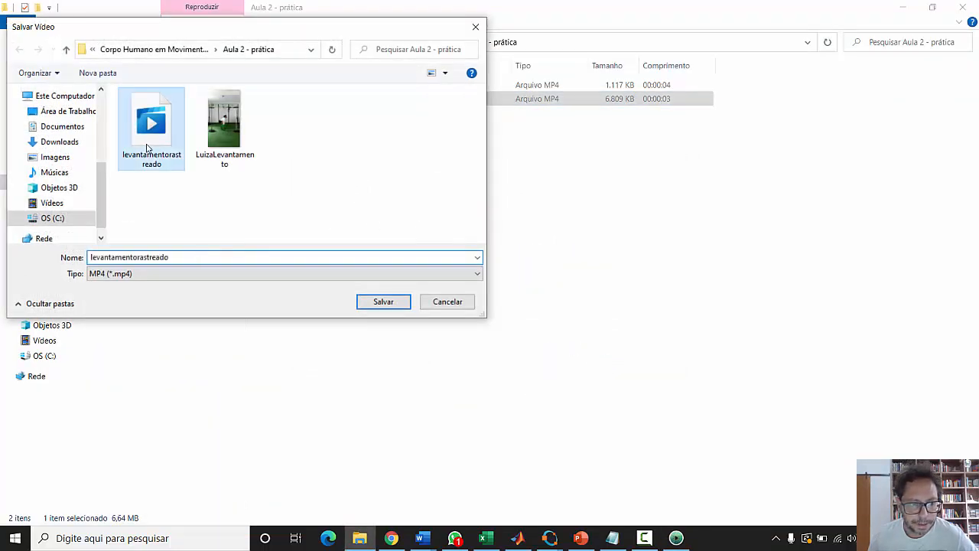
pyautogui.click(183, 274)
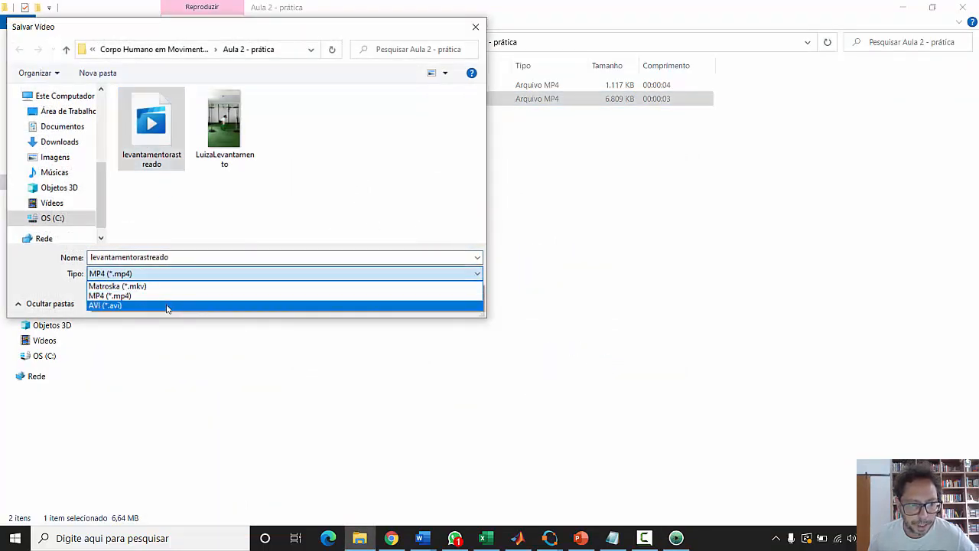
pyautogui.click(168, 305)
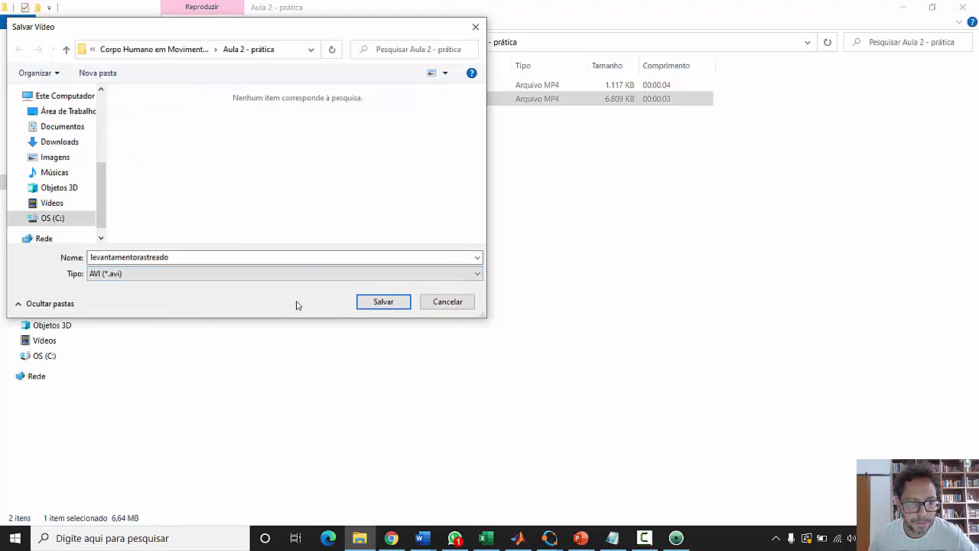
pyautogui.click(381, 303)
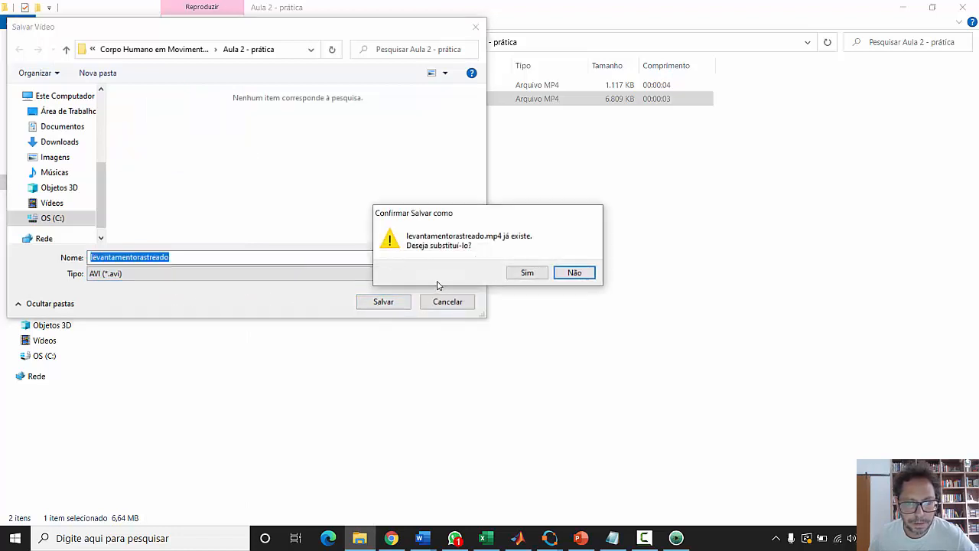
pyautogui.click(574, 273)
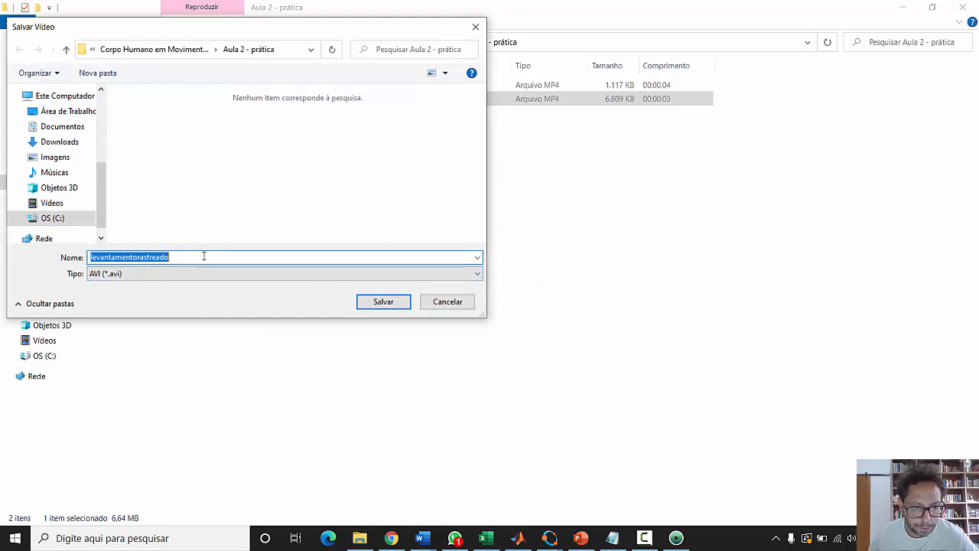
pyautogui.click(204, 256)
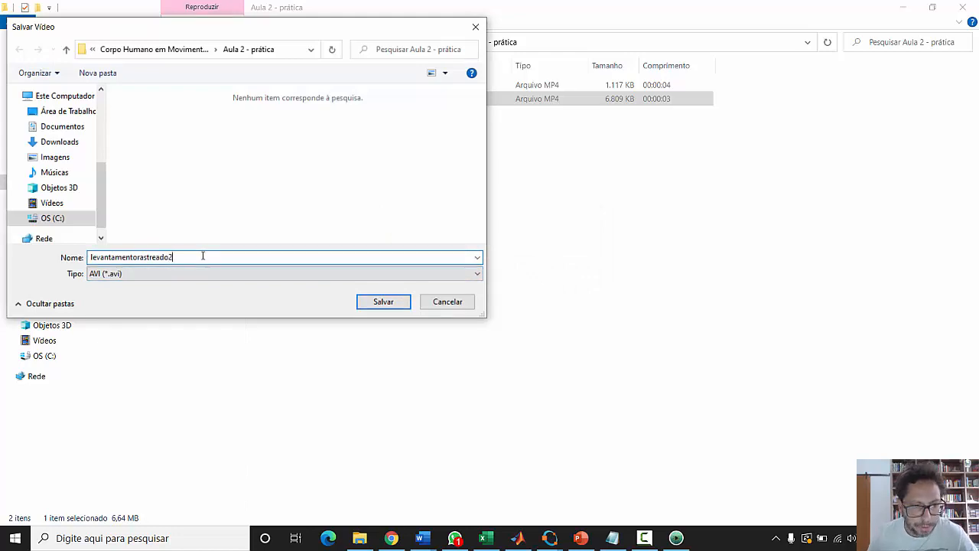
pyautogui.click(383, 302)
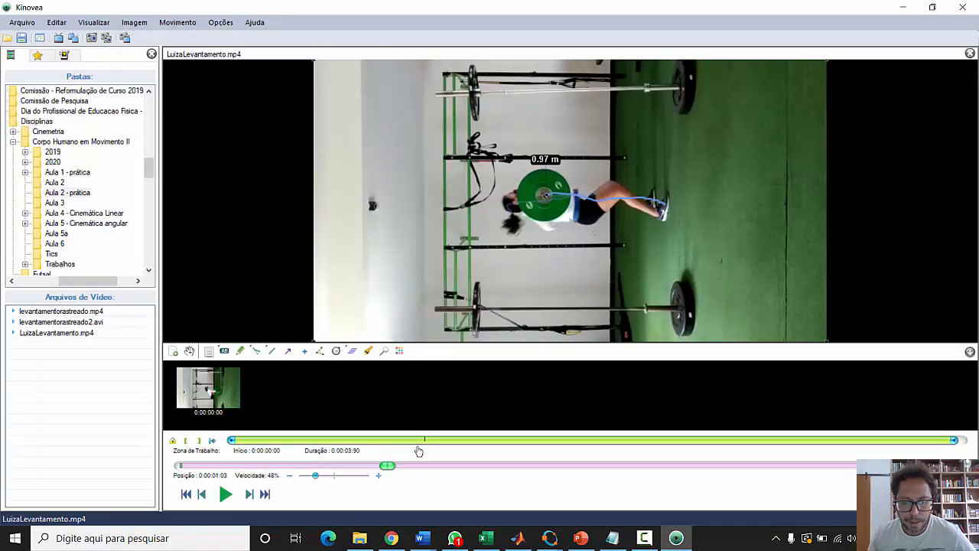
# Switch to File Explorer and play the exported levantamentorastreado2 video, closing the player again
pyautogui.click(359, 538)
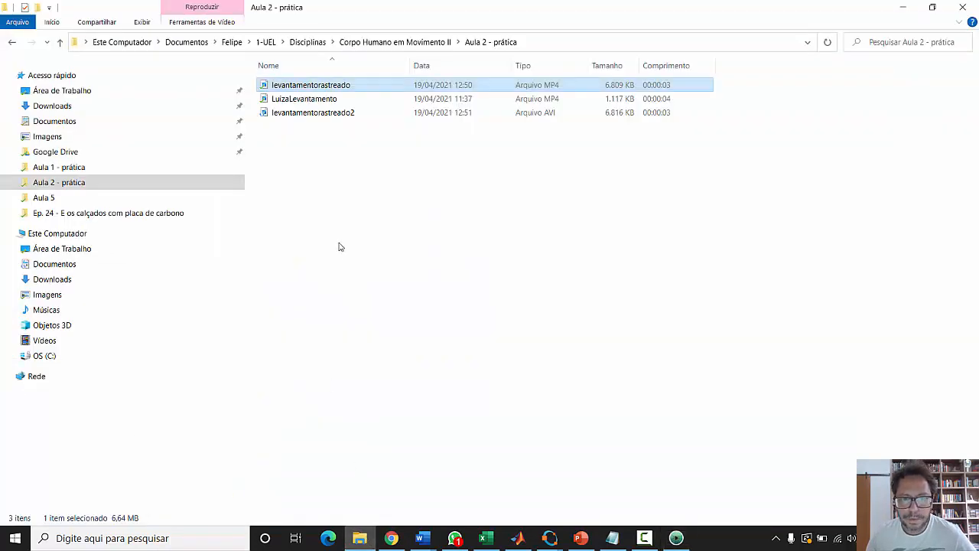
pyautogui.doubleClick(340, 114)
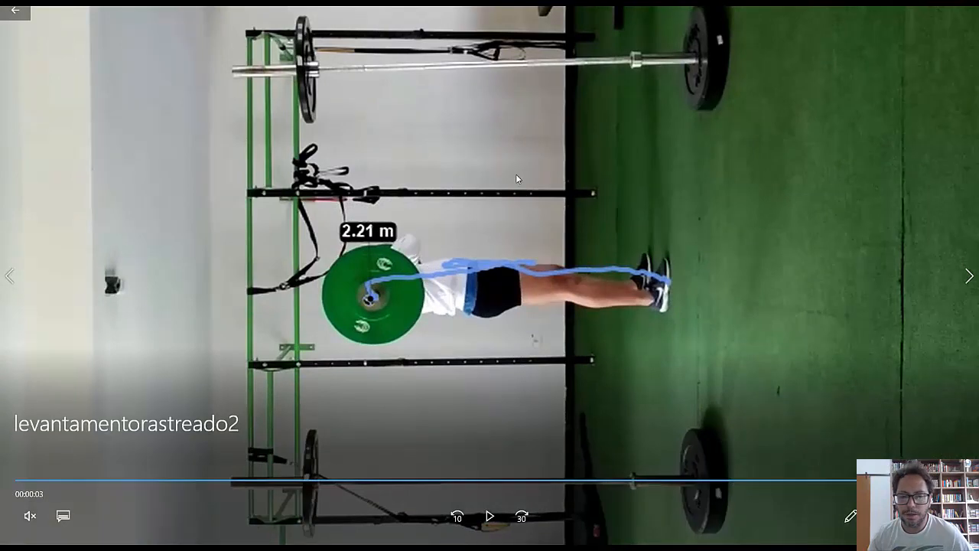
pyautogui.doubleClick(475, 243)
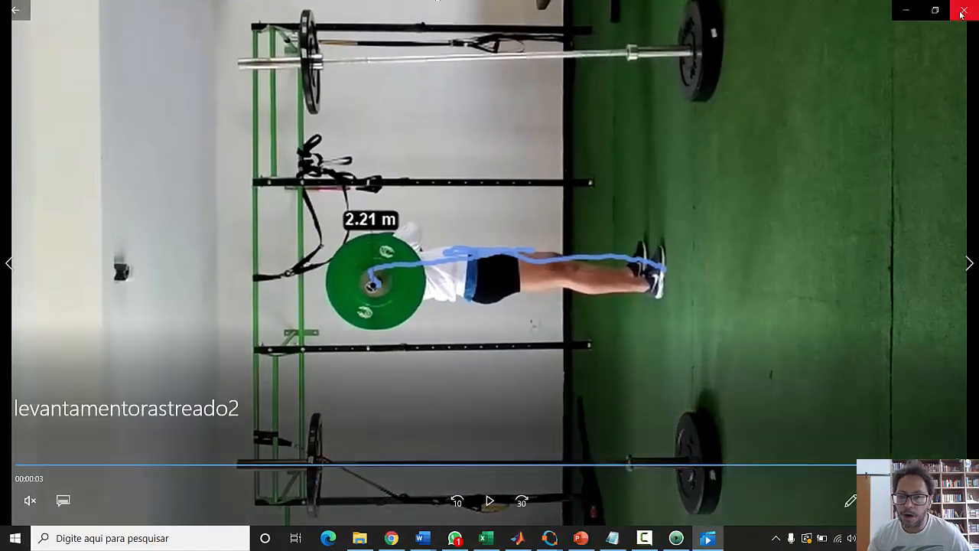
pyautogui.click(962, 13)
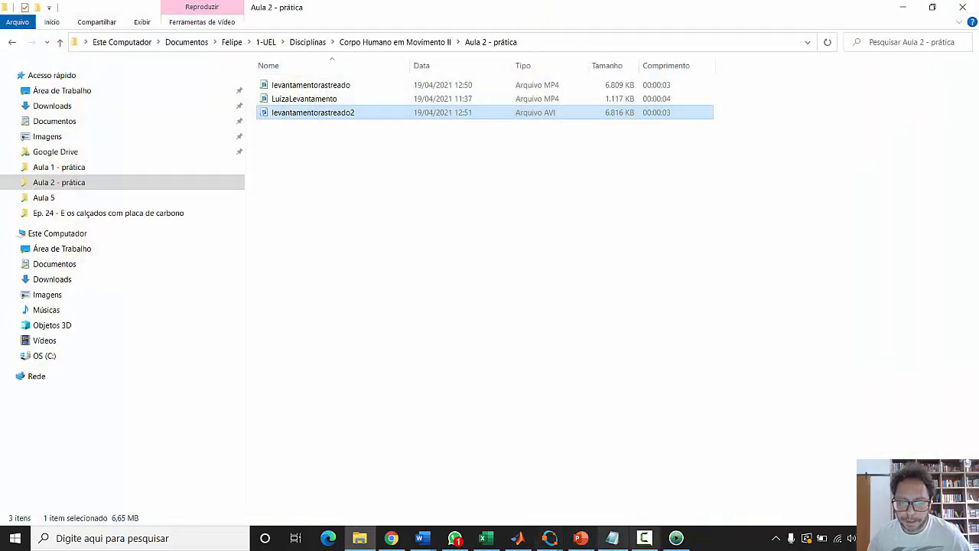
# Switch back to Kinovea and export the tracking data as a Microsoft Excel (MS-XML) spreadsheet in the Aula 2 - prática folder, keeping the suggested name
pyautogui.hotkey('alt', 'Tab')
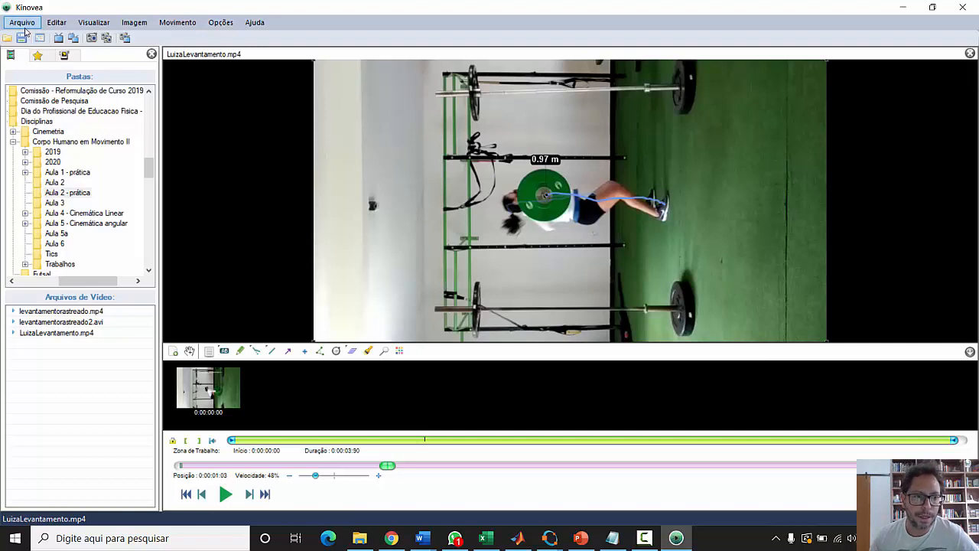
pyautogui.click(24, 29)
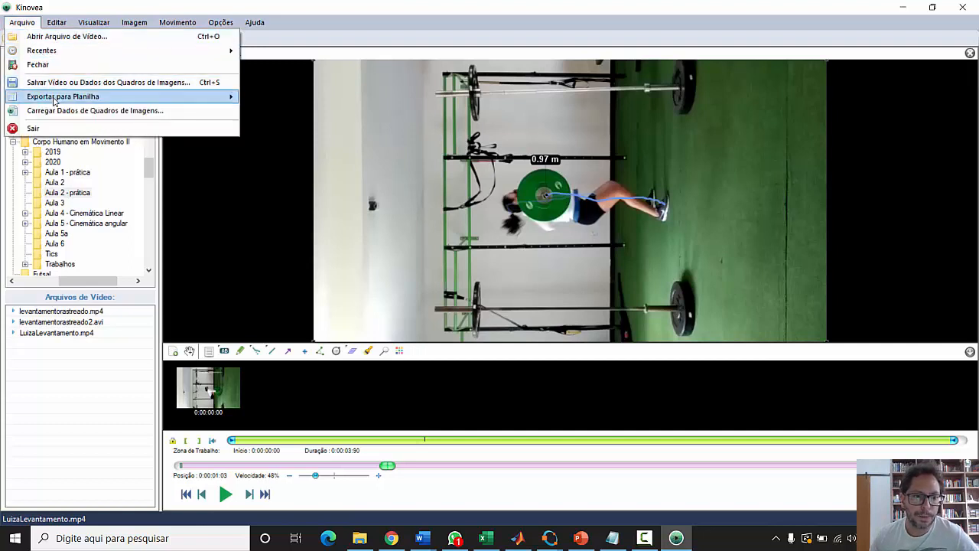
pyautogui.moveTo(56, 101)
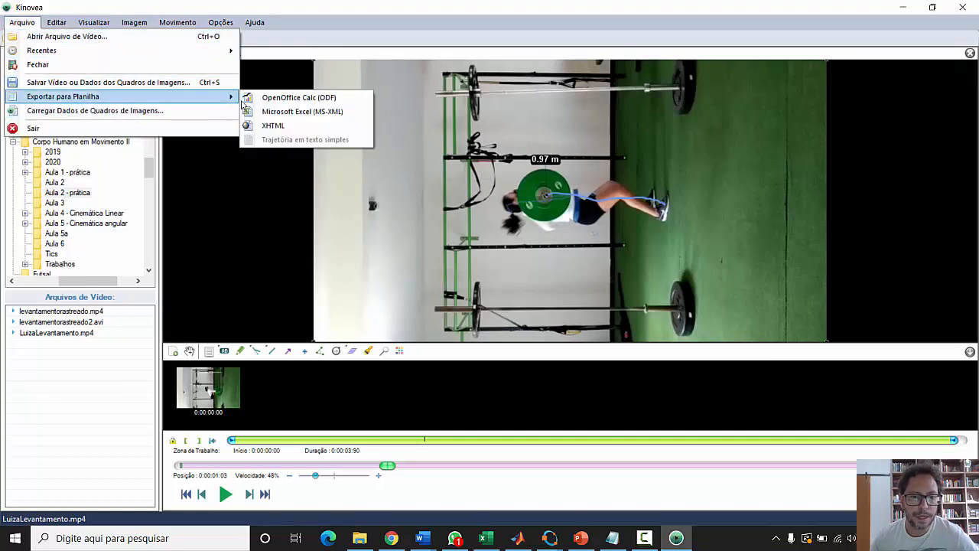
pyautogui.click(281, 111)
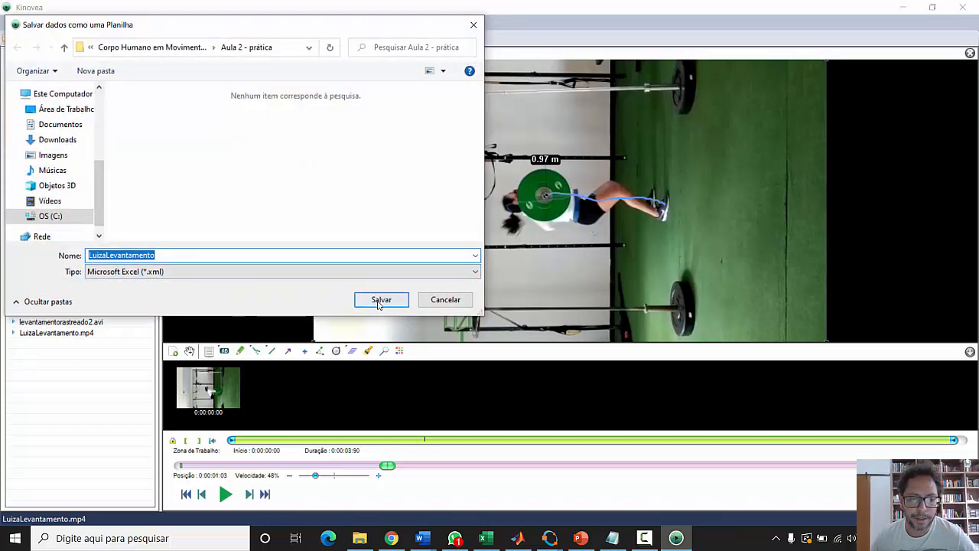
pyautogui.click(376, 301)
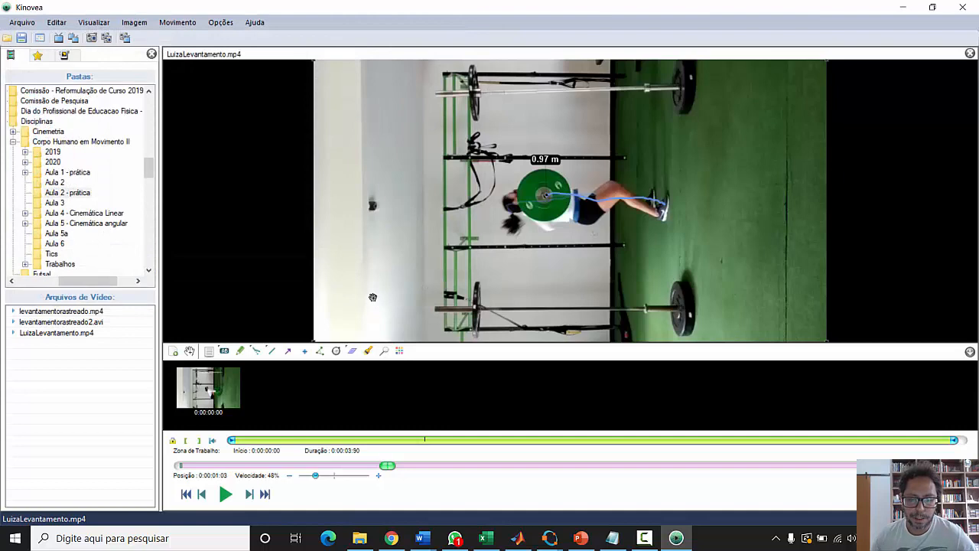
# Find and start Excel from the Windows search, creating a blank workbook
pyautogui.click(163, 538)
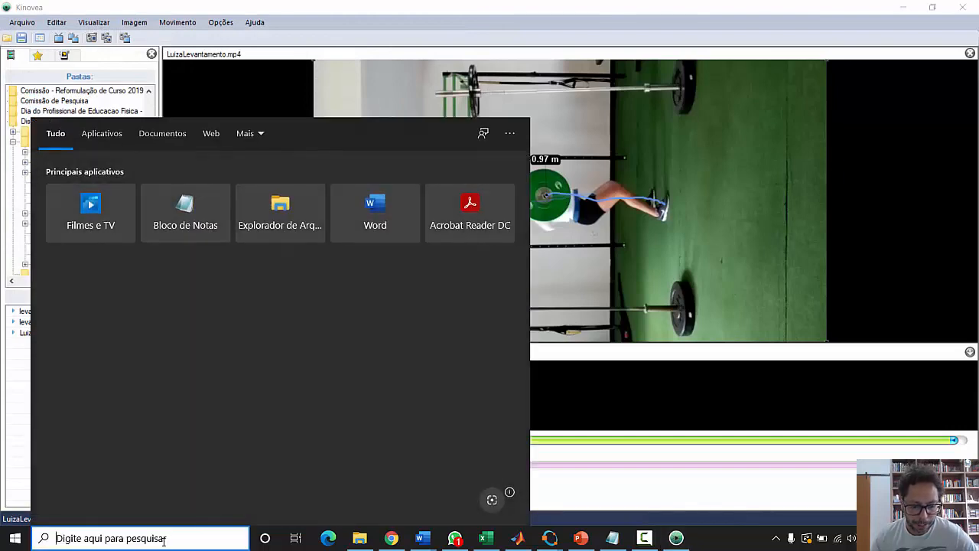
pyautogui.write('ex')
pyautogui.click(183, 203)
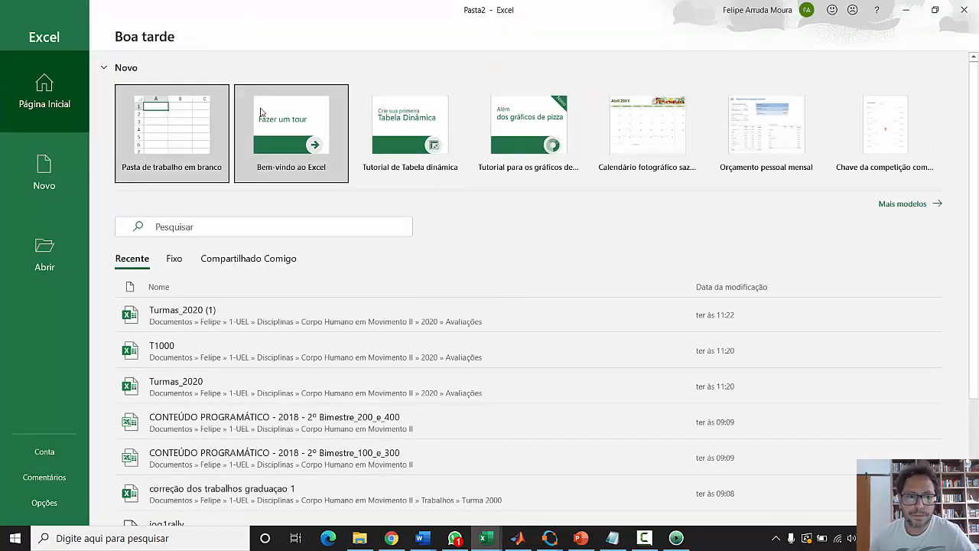
pyautogui.click(173, 127)
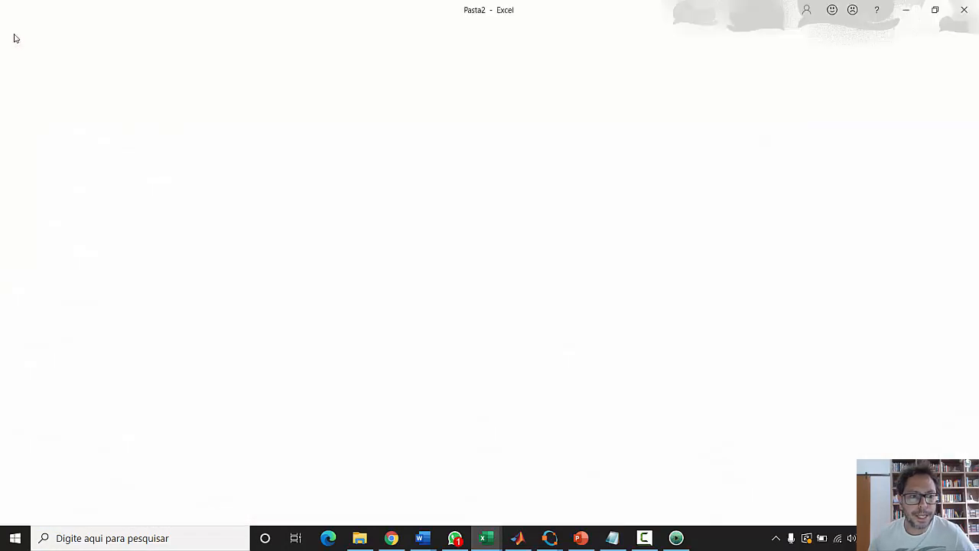
# Browse to the Aula 2 - prática folder and open the exported tracking spreadsheet
pyautogui.click(23, 32)
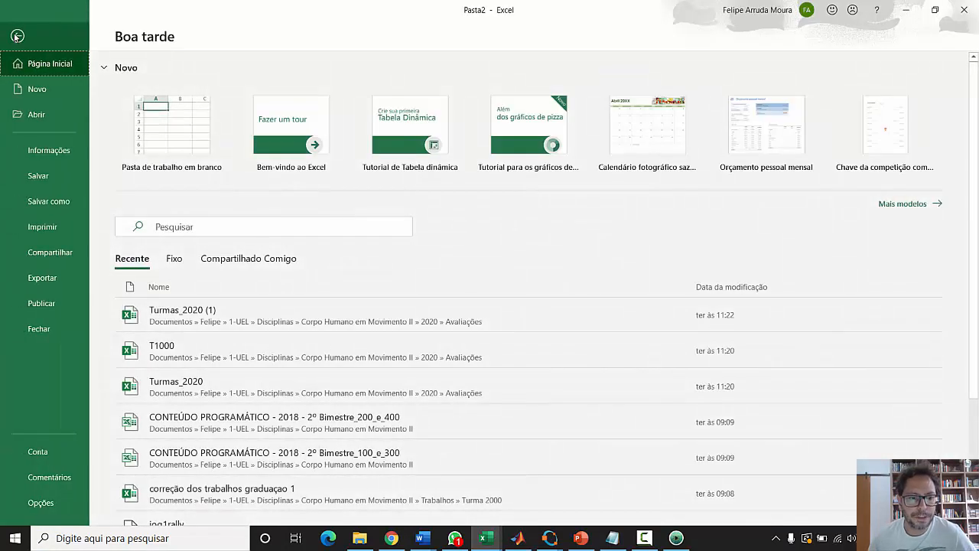
pyautogui.click(47, 113)
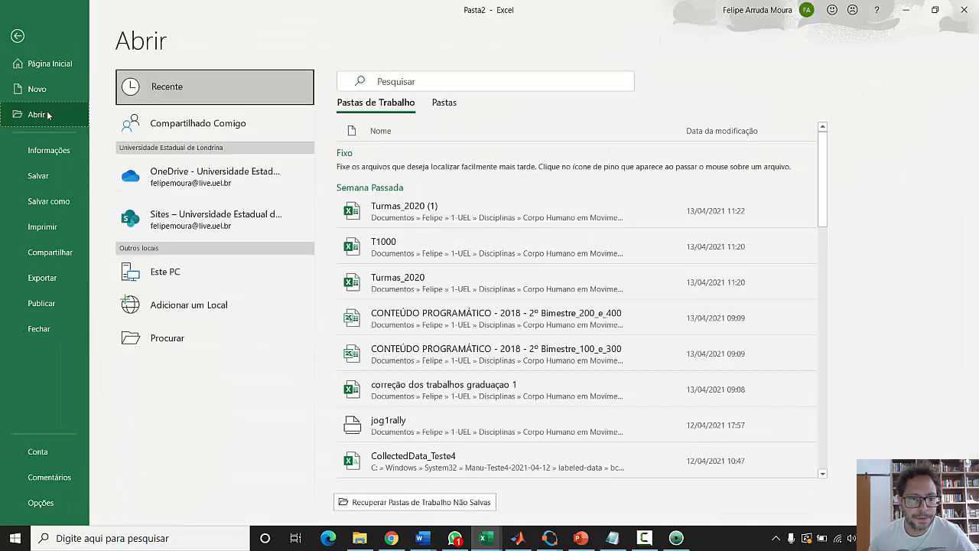
pyautogui.click(167, 338)
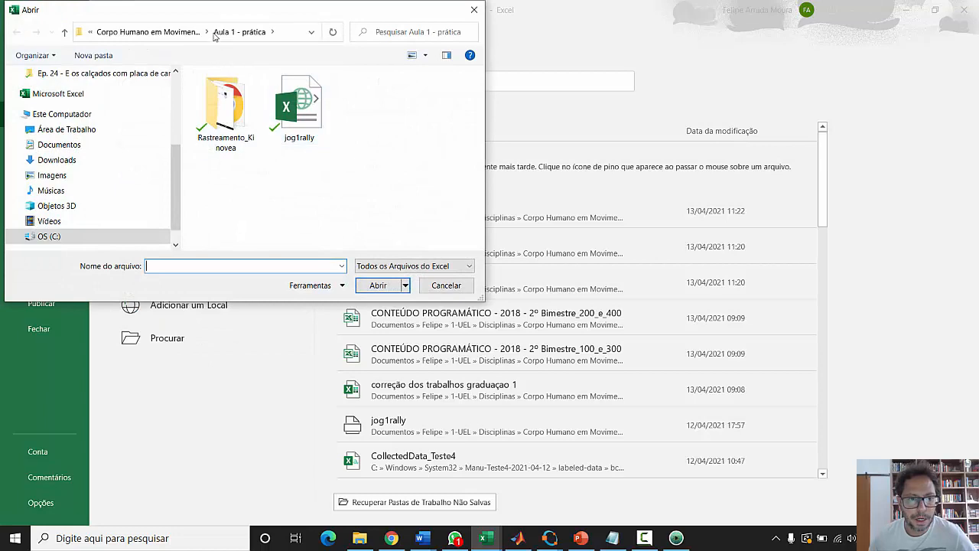
pyautogui.click(178, 32)
pyautogui.doubleClick(237, 147)
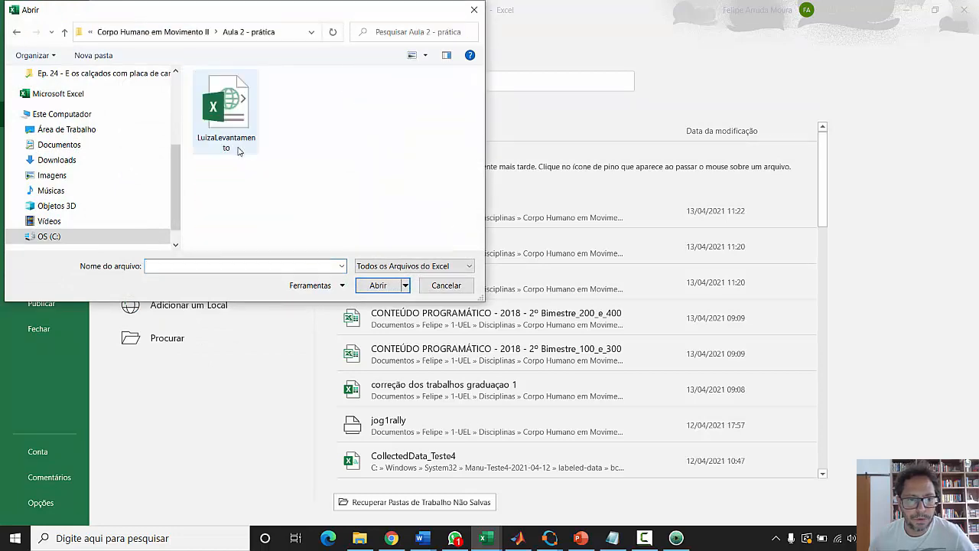
pyautogui.doubleClick(239, 134)
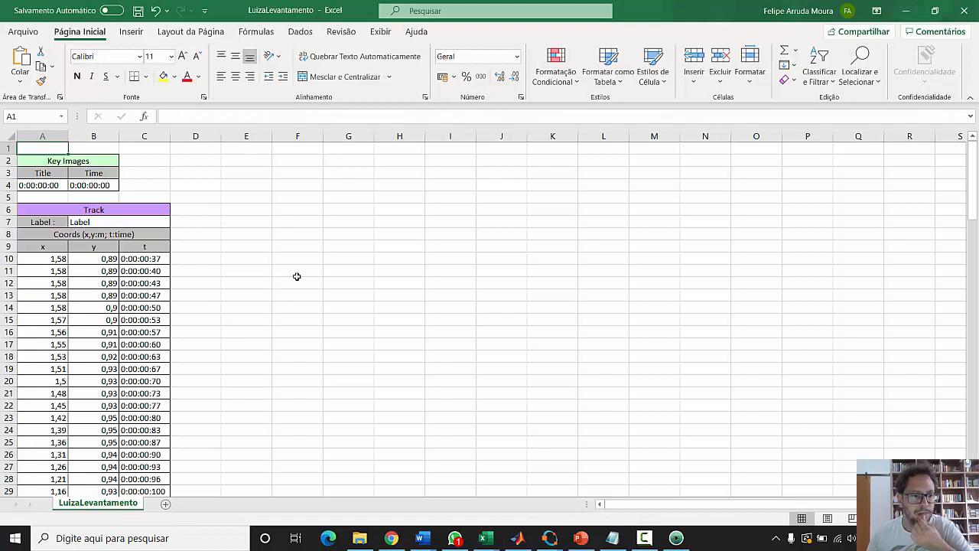
# Copy all of the track's x and y coordinates, cells A10 to B127, without the time column
pyautogui.click(55, 262)
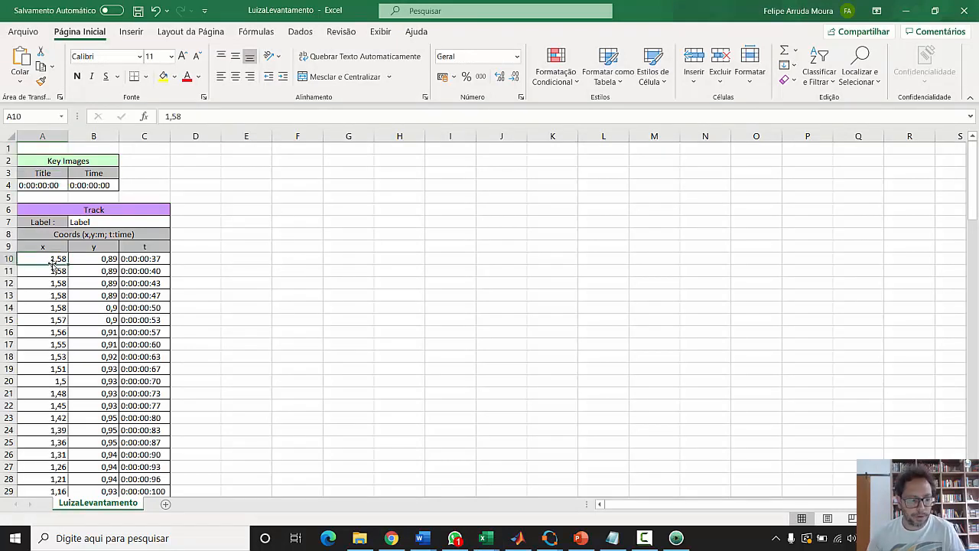
pyautogui.hotkey('shift', 'Right')
pyautogui.hotkey('shift', 'Down')
pyautogui.hotkey('shift', 'Down')
pyautogui.hotkey('shift', 'Down')
pyautogui.hotkey('shift', 'Down')
pyautogui.hotkey('shift', 'Down')
pyautogui.hotkey('shift', 'Down')
pyautogui.hotkey('shift', 'Down')
pyautogui.hotkey('shift', 'Down')
pyautogui.hotkey('shift', 'Down')
pyautogui.hotkey('shift', 'Down')
pyautogui.hotkey('shift', 'Down')
pyautogui.hotkey('shift', 'Down')
pyautogui.hotkey('shift', 'Down')
pyautogui.hotkey('shift', 'Down')
pyautogui.hotkey('shift', 'Down')
pyautogui.hotkey('shift', 'Down')
pyautogui.hotkey('shift', 'Down')
pyautogui.hotkey('shift', 'Down')
pyautogui.hotkey('shift', 'Down')
pyautogui.hotkey('shift', 'Down')
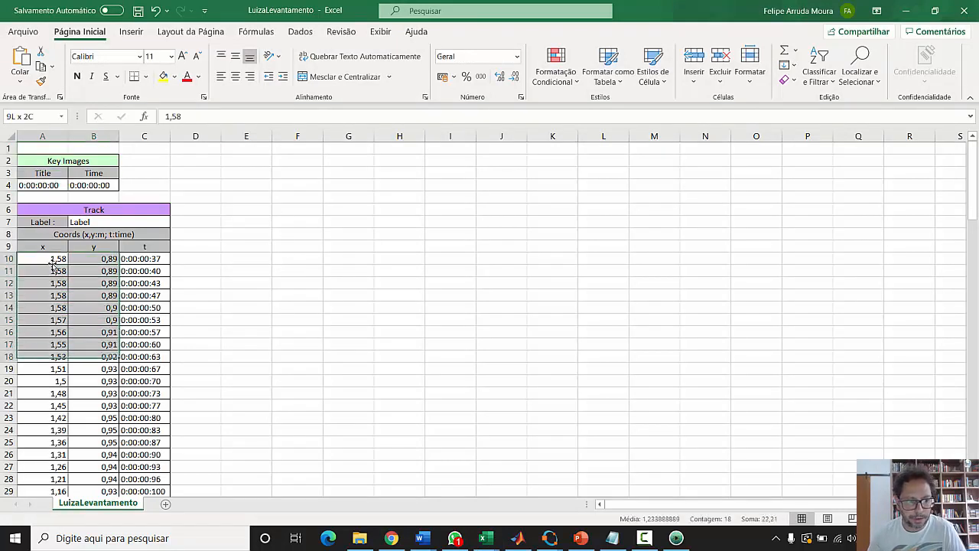
pyautogui.hotkey('shift', 'Down')
pyautogui.hotkey('shift', 'Down')
pyautogui.hotkey('shift', 'Down')
pyautogui.hotkey('shift', 'Down')
pyautogui.hotkey('shift', 'Down')
pyautogui.hotkey('shift', 'Down')
pyautogui.hotkey('shift', 'Down')
pyautogui.hotkey('shift', 'Down')
pyautogui.hotkey('shift', 'Down')
pyautogui.hotkey('shift', 'Down')
pyautogui.hotkey('shift', 'Down')
pyautogui.hotkey('shift', 'Down')
pyautogui.hotkey('shift', 'Down')
pyautogui.hotkey('shift', 'Down')
pyautogui.hotkey('shift', 'Down')
pyautogui.hotkey('shift', 'Down')
pyautogui.hotkey('shift', 'Down')
pyautogui.hotkey('shift', 'Down')
pyautogui.hotkey('shift', 'Down')
pyautogui.hotkey('shift', 'Down')
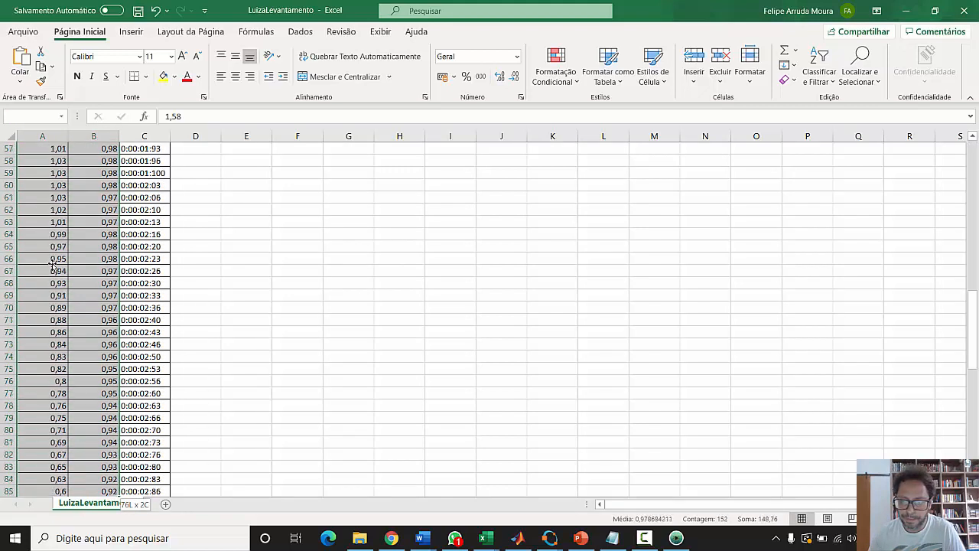
pyautogui.hotkey('shift', 'Down')
pyautogui.hotkey('shift', 'Down')
pyautogui.hotkey('shift', 'Down')
pyautogui.hotkey('shift', 'Down')
pyautogui.hotkey('shift', 'Down')
pyautogui.hotkey('shift', 'Down')
pyautogui.hotkey('shift', 'Down')
pyautogui.hotkey('shift', 'Down')
pyautogui.hotkey('shift', 'Down')
pyautogui.hotkey('shift', 'Down')
pyautogui.hotkey('shift', 'Down')
pyautogui.hotkey('shift', 'Down')
pyautogui.hotkey('shift', 'Down')
pyautogui.hotkey('shift', 'Down')
pyautogui.hotkey('shift', 'Down')
pyautogui.hotkey('shift', 'Down')
pyautogui.hotkey('shift', 'Down')
pyautogui.hotkey('shift', 'Down')
pyautogui.hotkey('shift', 'Down')
pyautogui.hotkey('shift', 'Down')
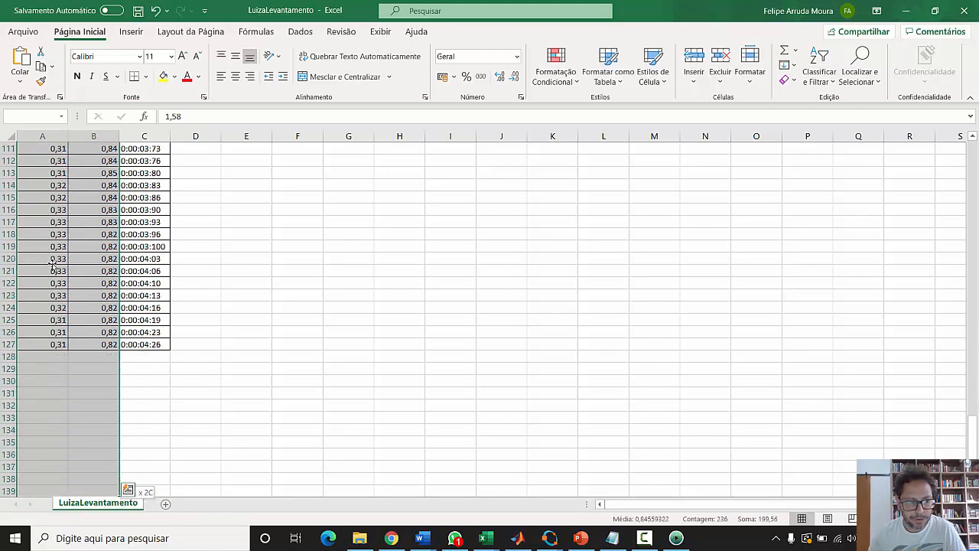
pyautogui.hotkey('shift', 'Up')
pyautogui.hotkey('shift', 'Up')
pyautogui.hotkey('shift', 'Up')
pyautogui.hotkey('shift', 'Up')
pyautogui.hotkey('shift', 'Up')
pyautogui.hotkey('shift', 'Up')
pyautogui.hotkey('shift', 'Up')
pyautogui.hotkey('shift', 'Up')
pyautogui.hotkey('shift', 'Up')
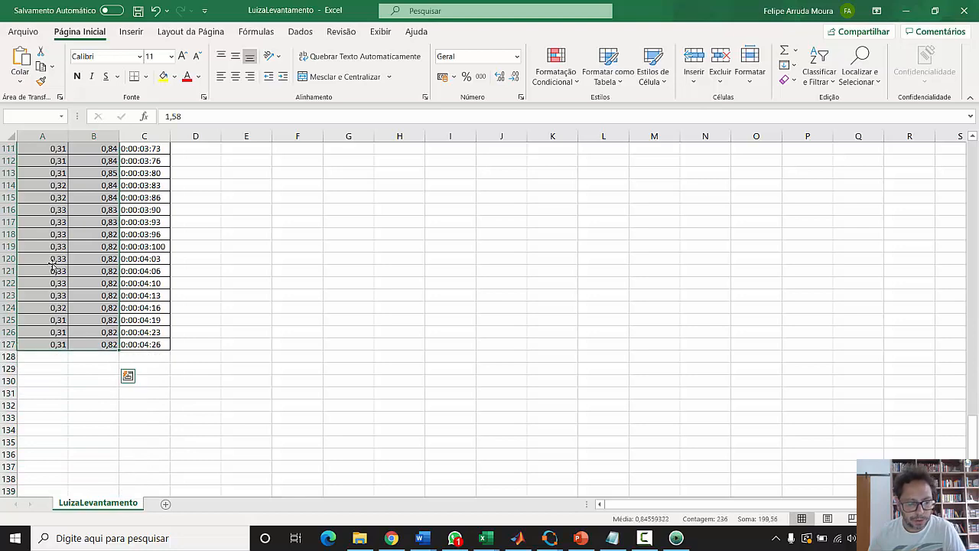
pyautogui.hotkey('ctrl', 'c')
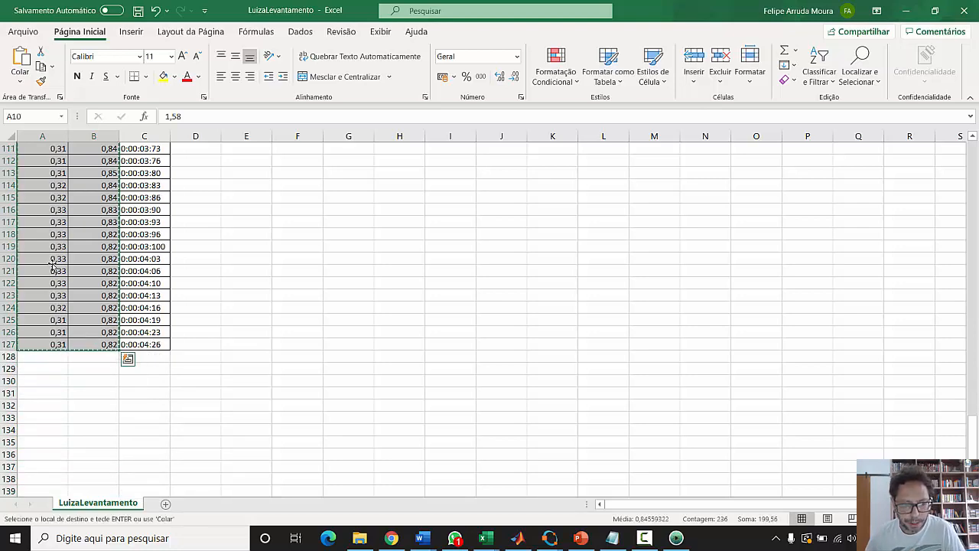
# Find Bloco de Notas in the Windows search and open it with an empty document
pyautogui.click(134, 545)
pyautogui.write('bloco')
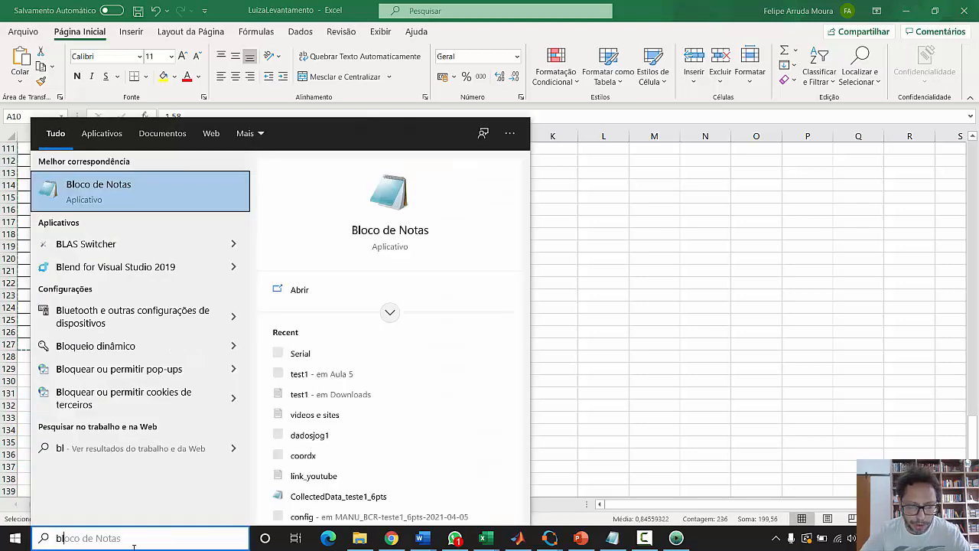
pyautogui.click(114, 186)
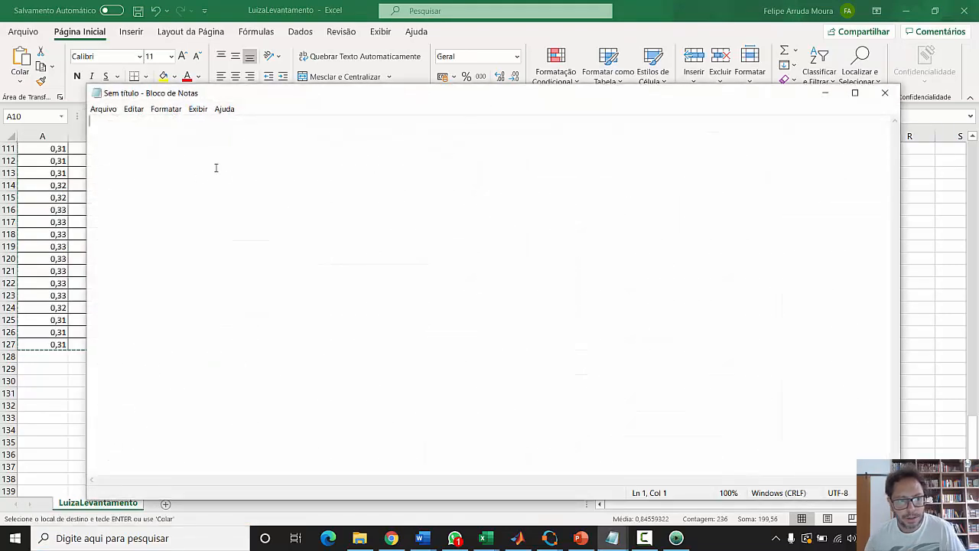
# Paste the copied coordinates into the empty text document and remove the blank line at the end
pyautogui.hotkey('ctrl', 'v')
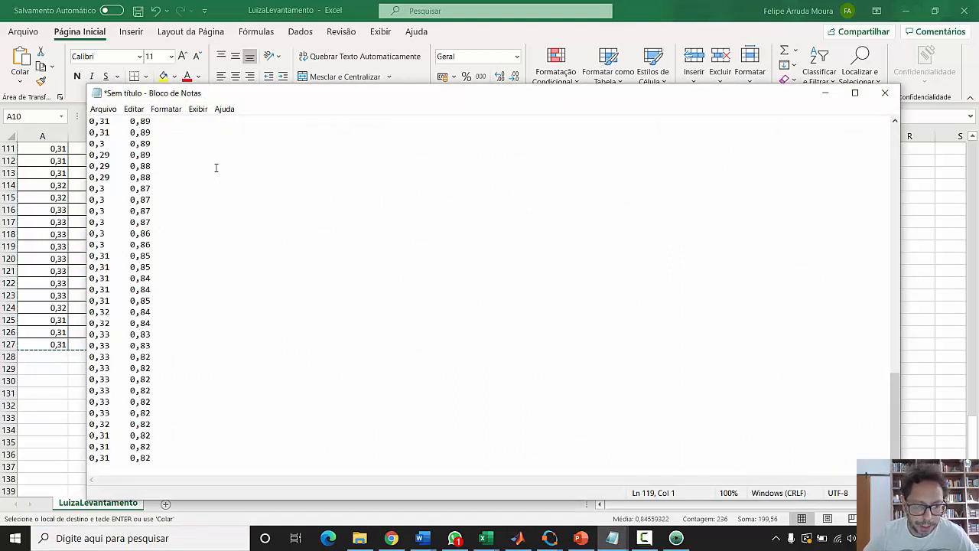
pyautogui.press('BackSpace')
pyautogui.scroll(20, 509, 151)
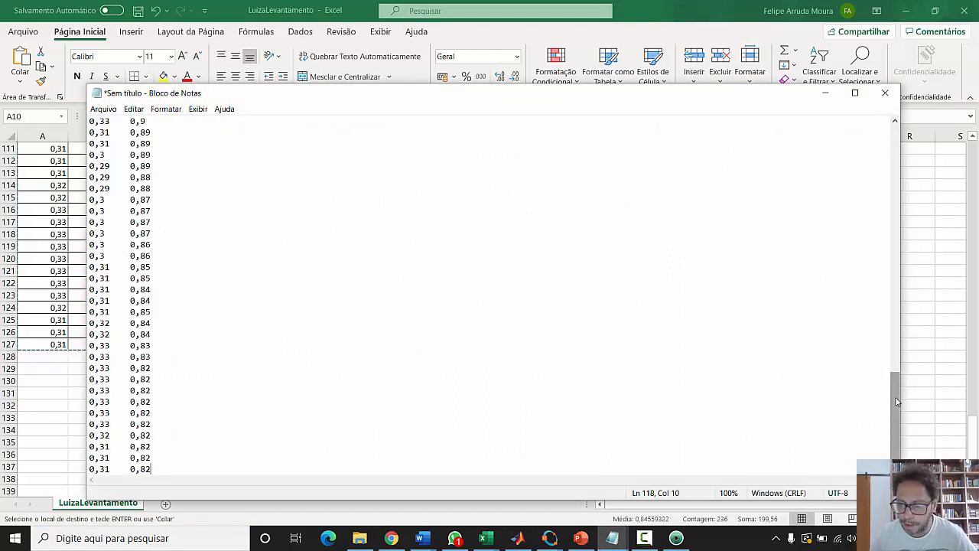
# Replace every decimal comma in the pasted coordinates with a period
pyautogui.click(134, 110)
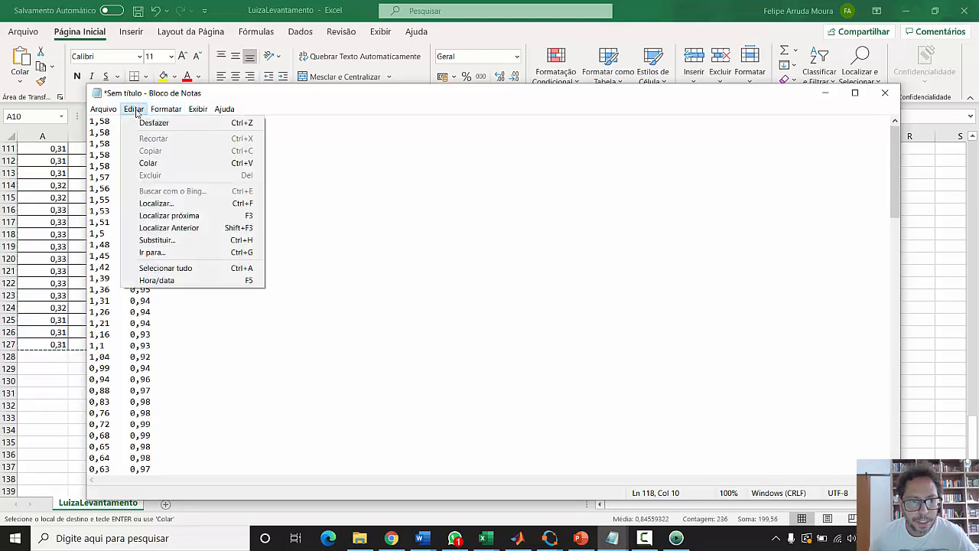
pyautogui.click(157, 239)
pyautogui.press('BackSpace')
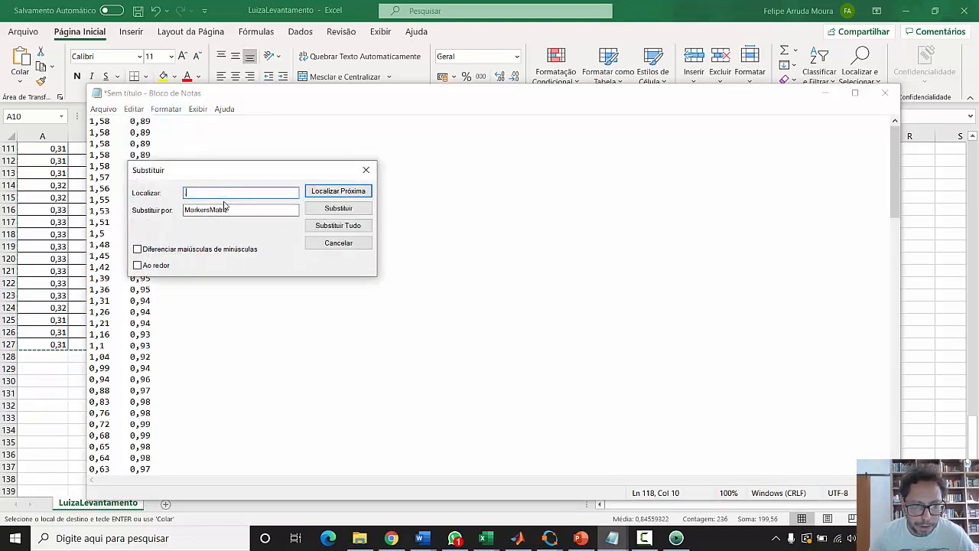
pyautogui.doubleClick(205, 210)
pyautogui.press('BackSpace')
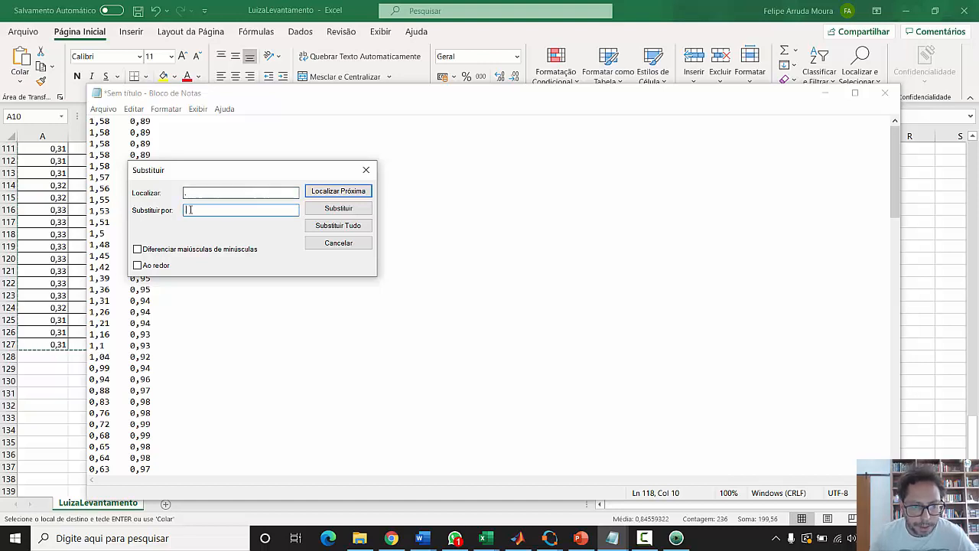
pyautogui.click(337, 231)
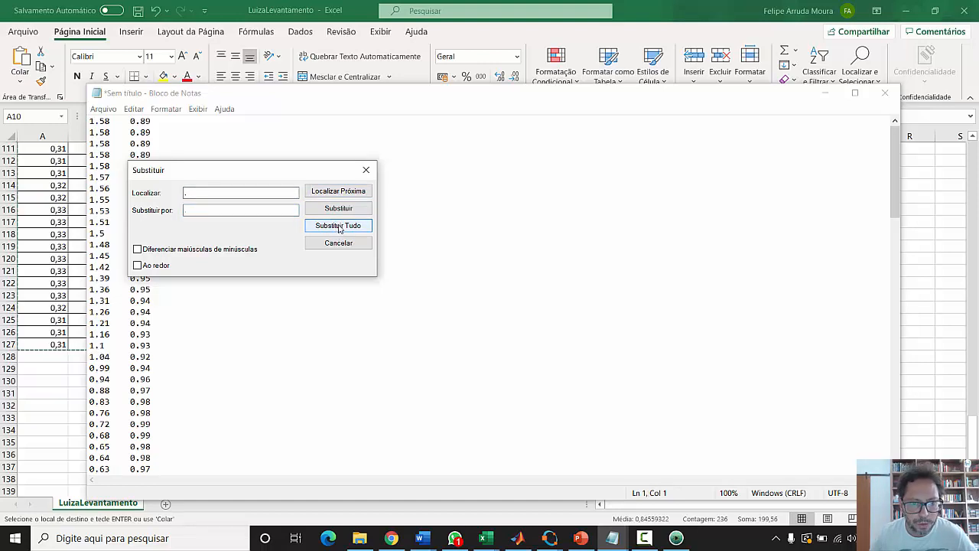
pyautogui.click(366, 170)
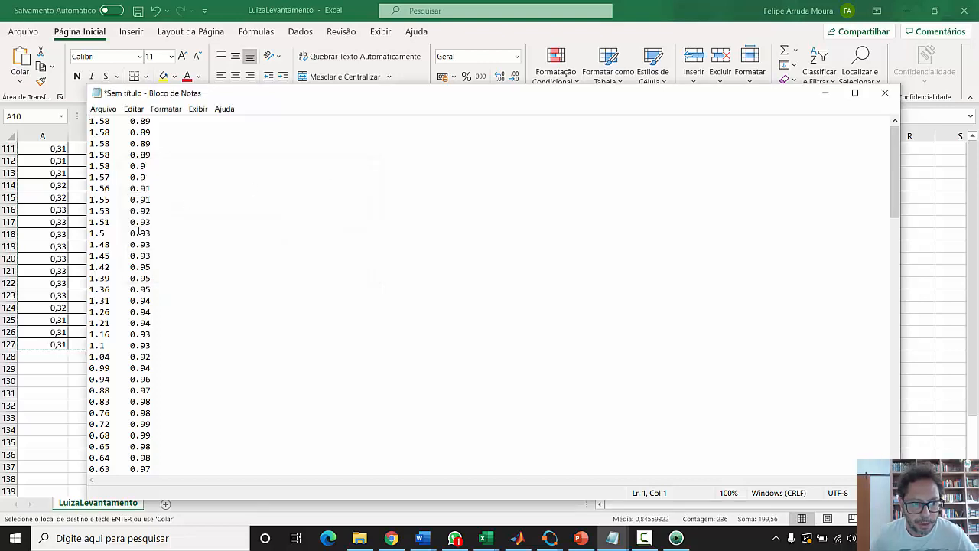
# Save the text document as dadosLuiza.txt in the Aula 1 - prática folder and close it
pyautogui.click(103, 109)
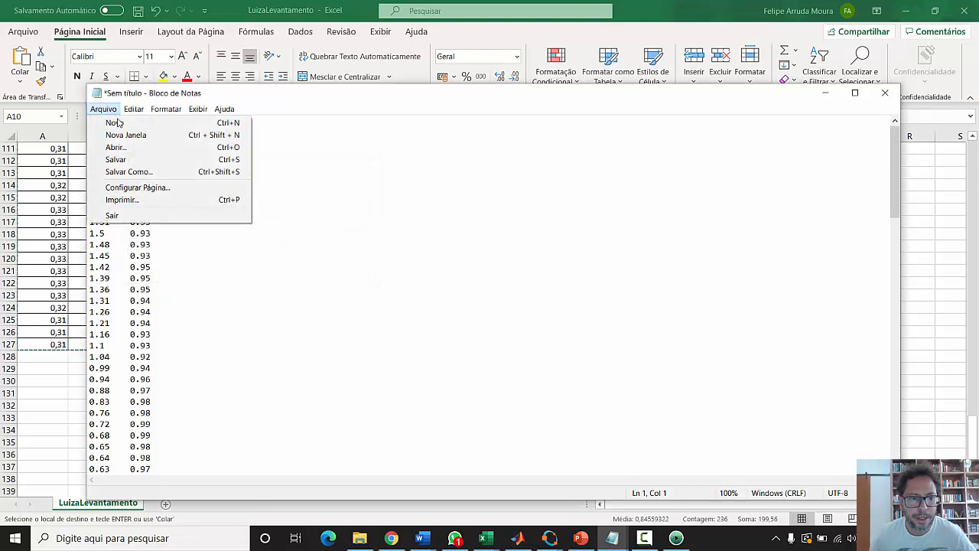
pyautogui.click(135, 171)
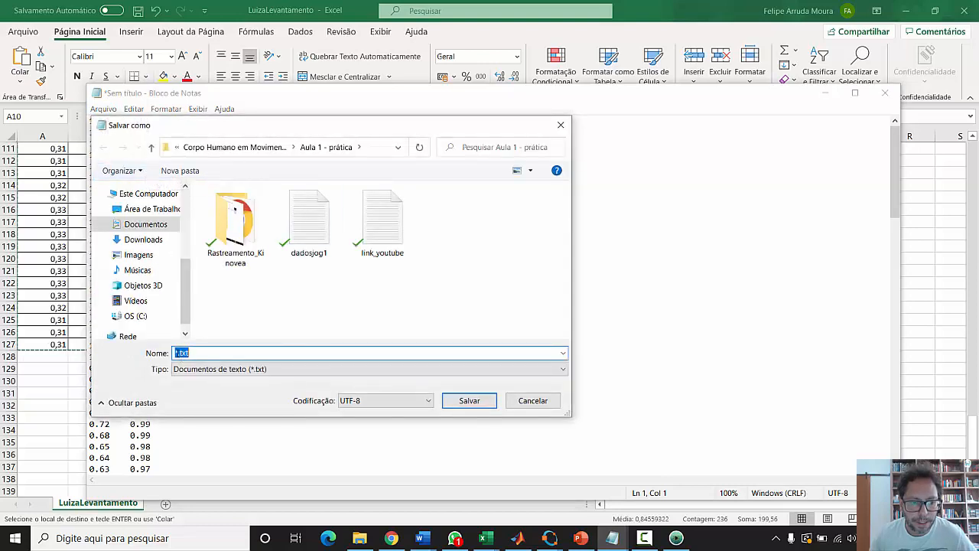
pyautogui.click(177, 353)
pyautogui.write('dados')
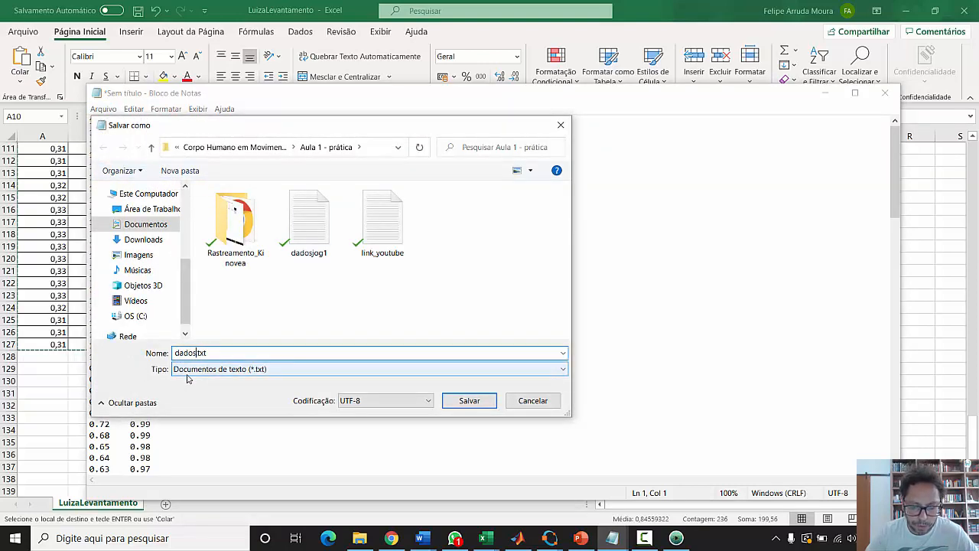
pyautogui.write('Luiza')
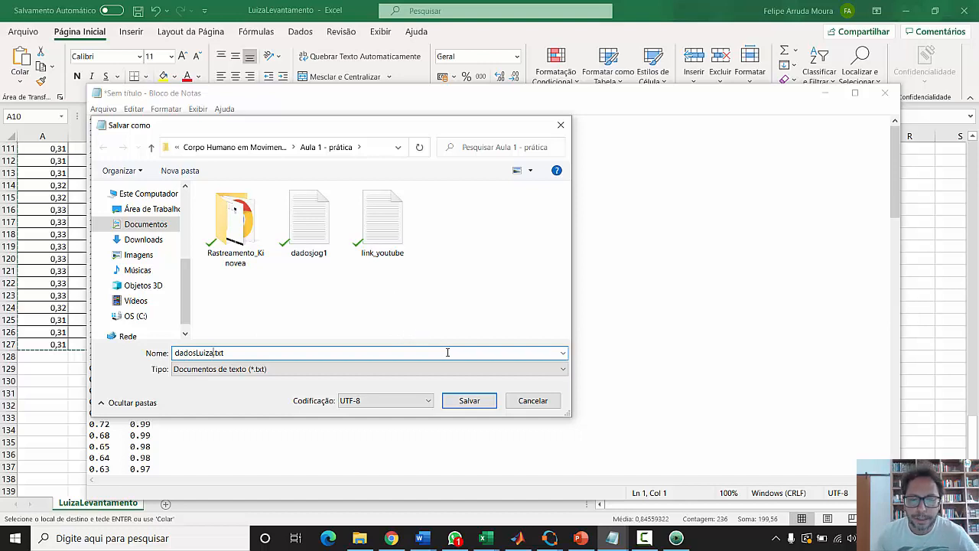
pyautogui.click(469, 401)
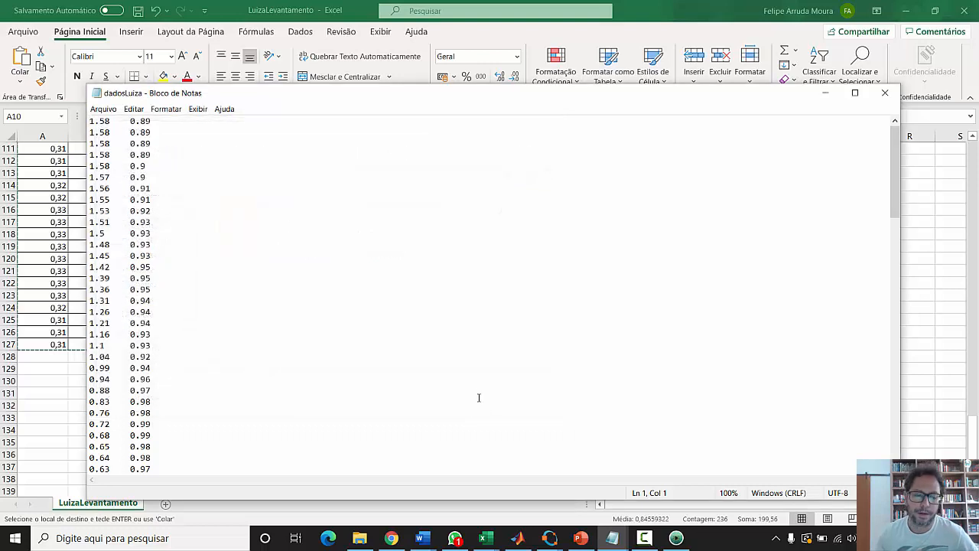
pyautogui.click(884, 95)
# Switch to Octave and close its leftover Figure 1 window
pyautogui.moveTo(549, 538)
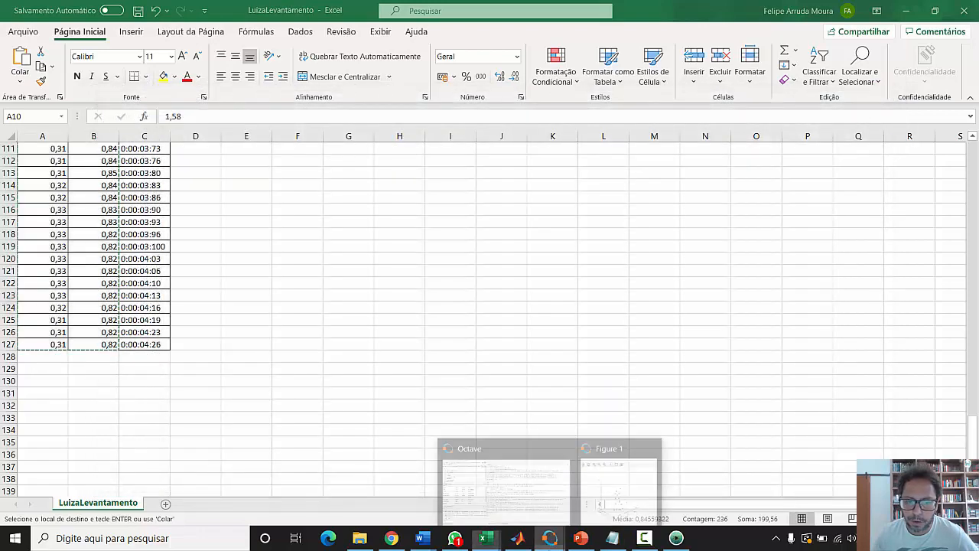
pyautogui.click(495, 513)
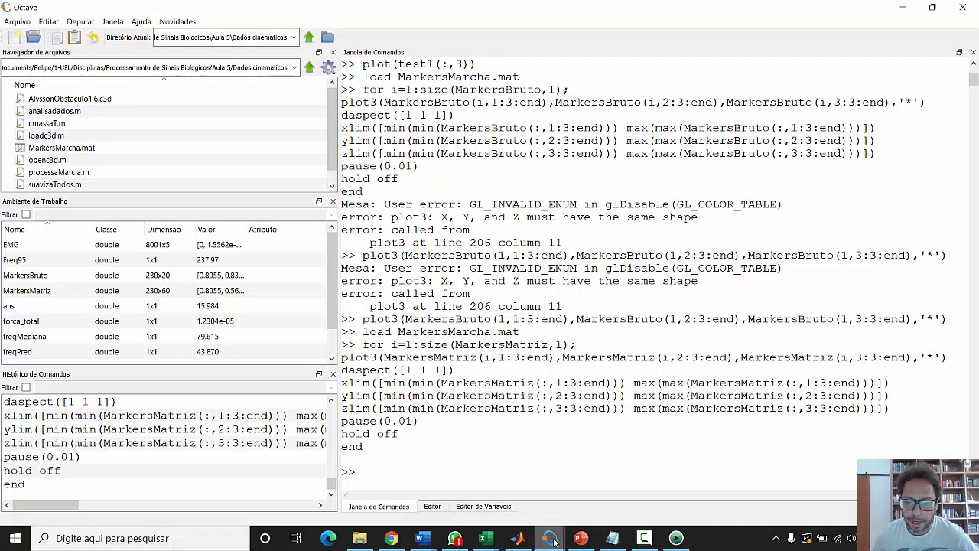
pyautogui.moveTo(559, 541)
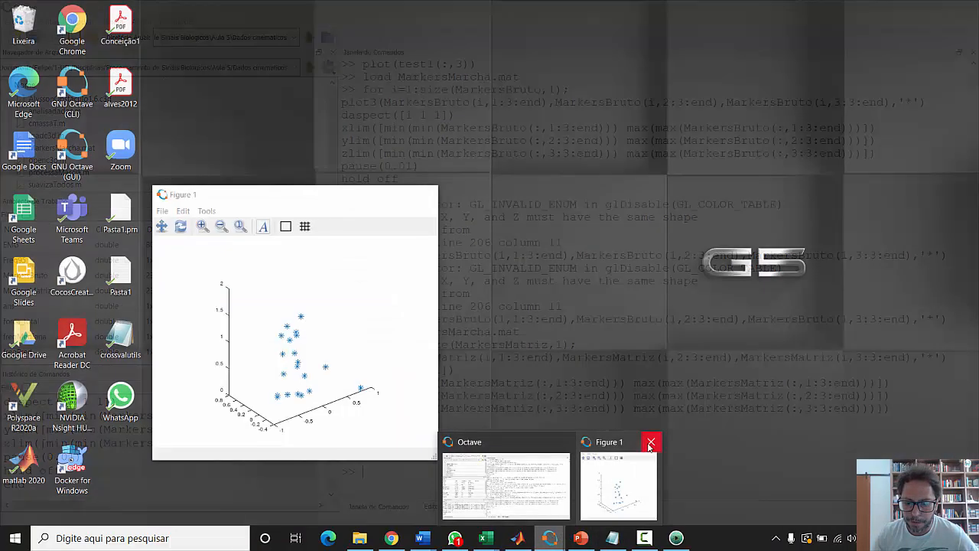
pyautogui.click(649, 442)
# Clear the command window with clc and remove all workspace variables with clear
pyautogui.click(577, 477)
pyautogui.write('clc')
pyautogui.press('Return')
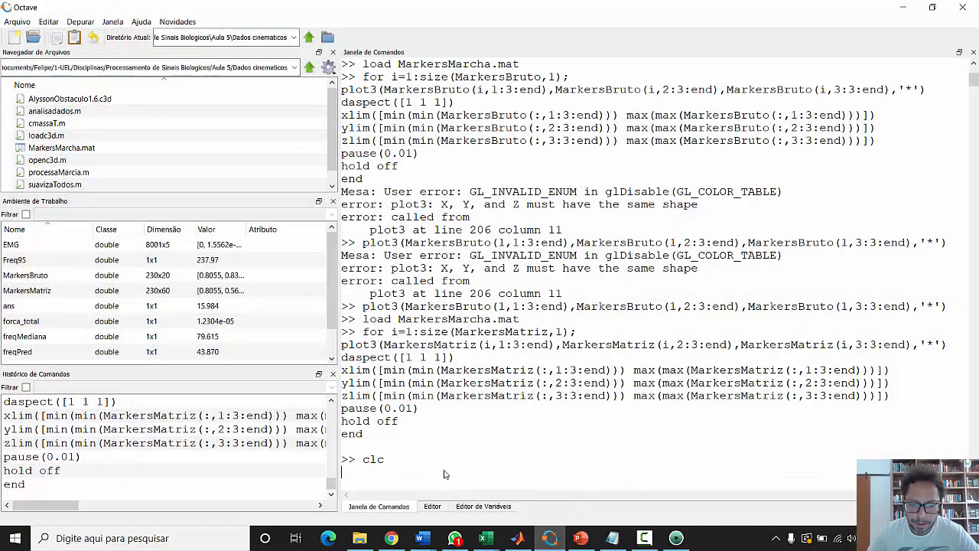
pyautogui.write('clea')
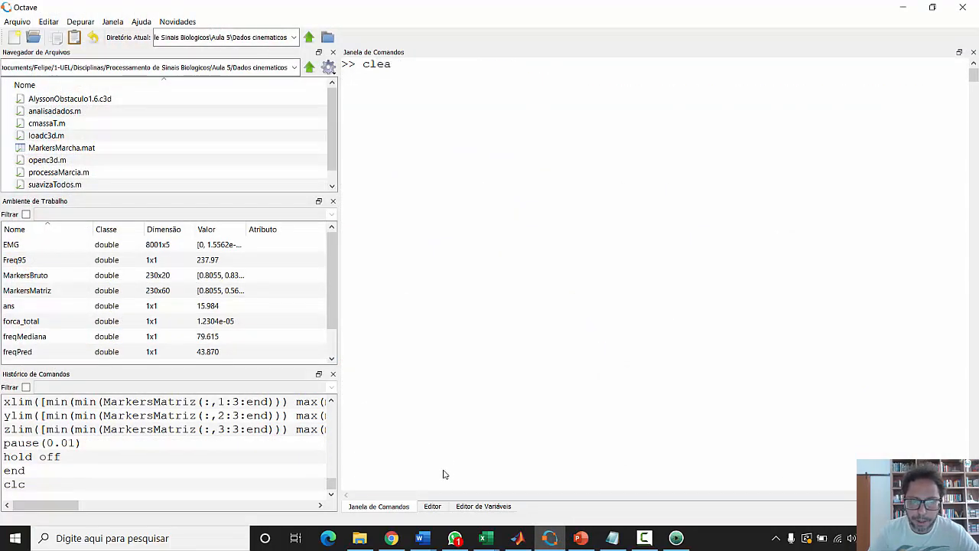
pyautogui.write('r')
pyautogui.press('Return')
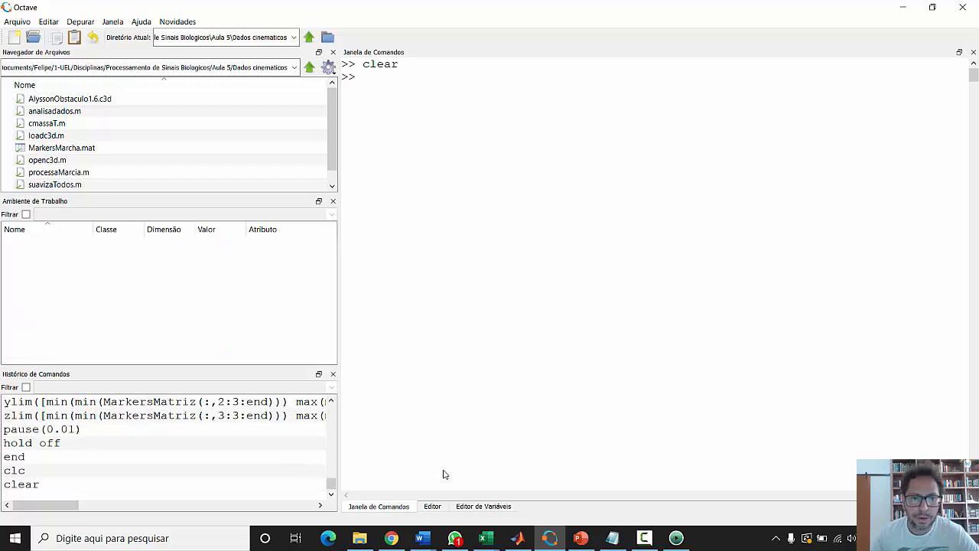
# Set the current directory to the Aula 1 - prática folder of Corpo Humano em Movimento II
pyautogui.click(293, 38)
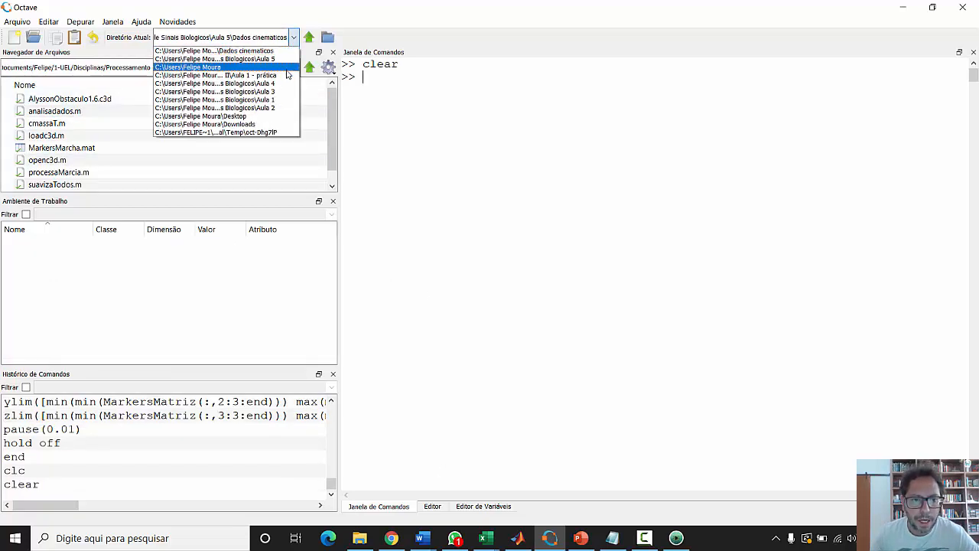
pyautogui.click(276, 100)
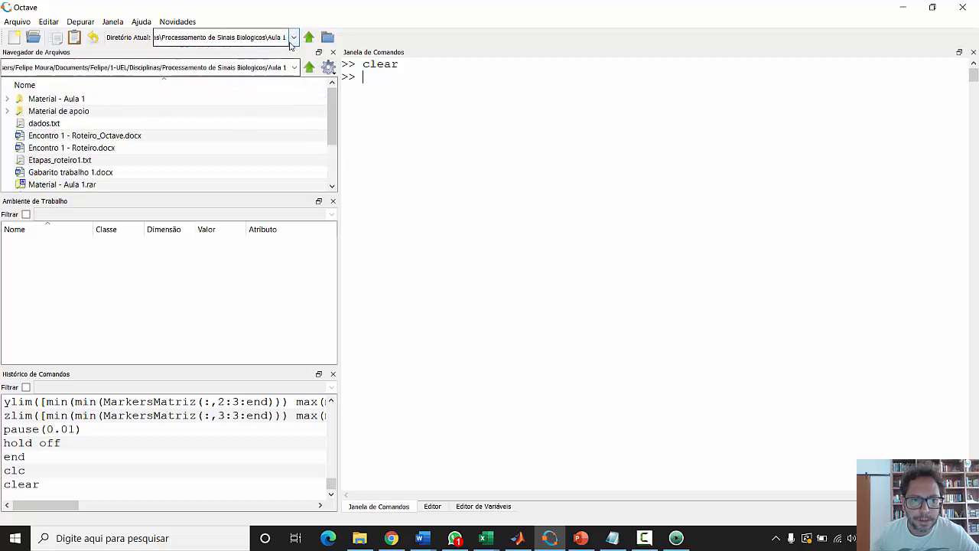
pyautogui.click(293, 38)
pyautogui.click(272, 83)
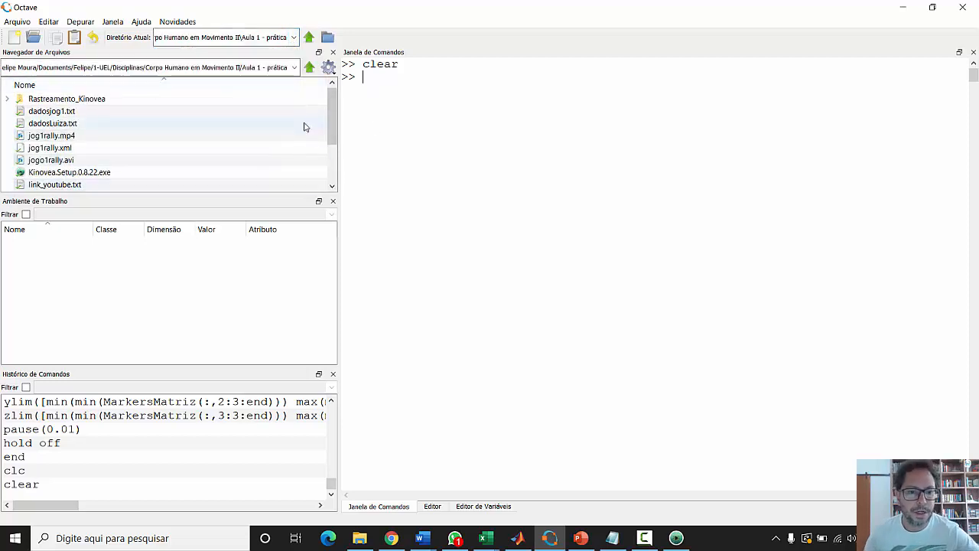
# Locate dadosLuiza.txt in the current directory and load it into the workspace with the load command
pyautogui.click(64, 126)
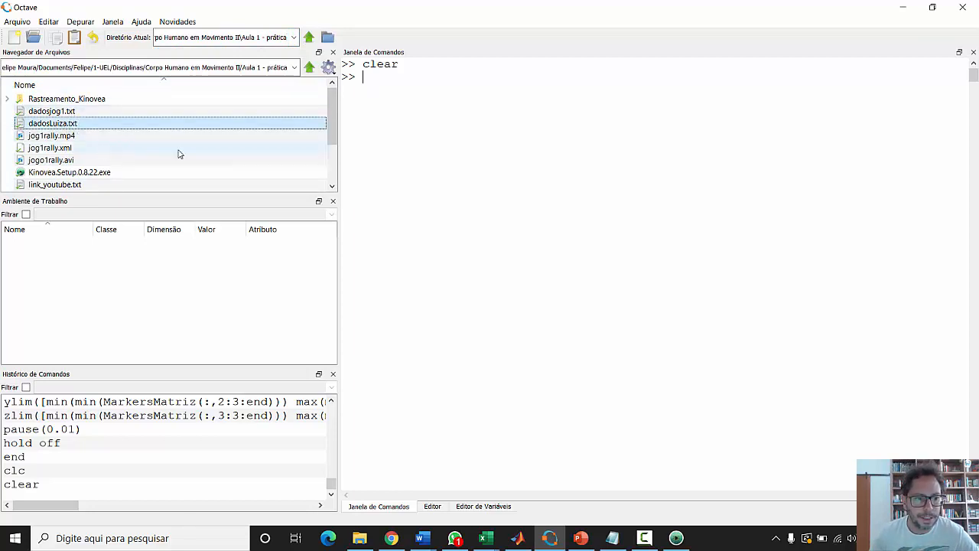
pyautogui.moveTo(333, 134); pyautogui.dragTo(332, 165)
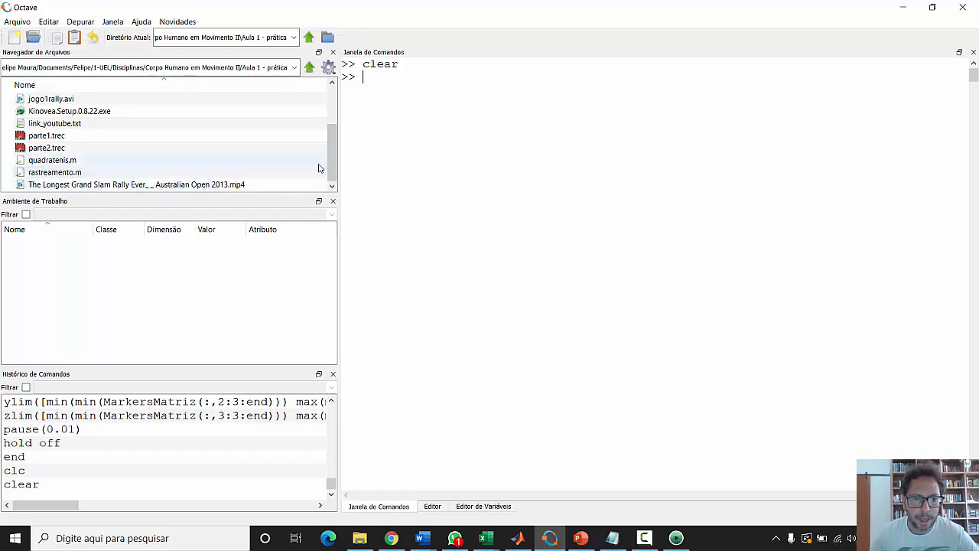
pyautogui.moveTo(337, 164); pyautogui.dragTo(338, 129)
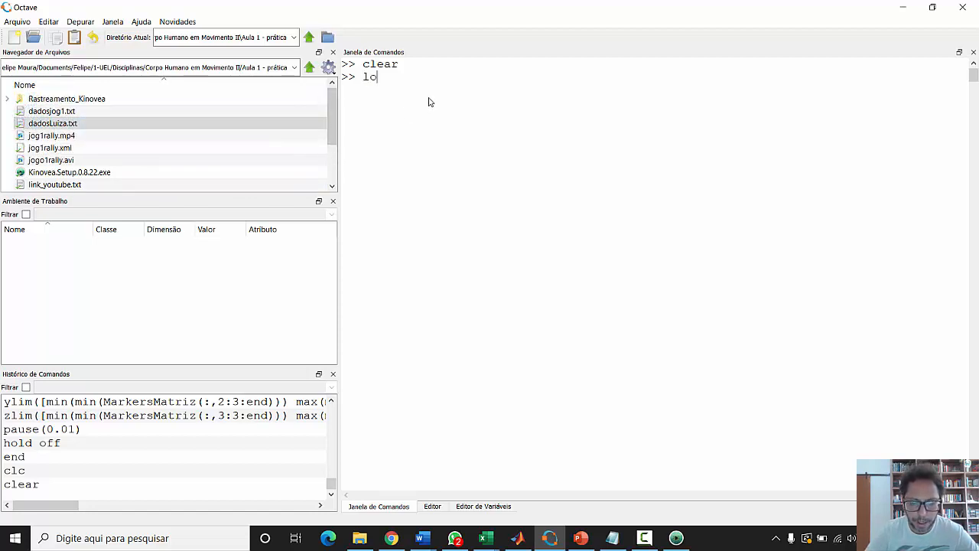
pyautogui.write('ad dad')
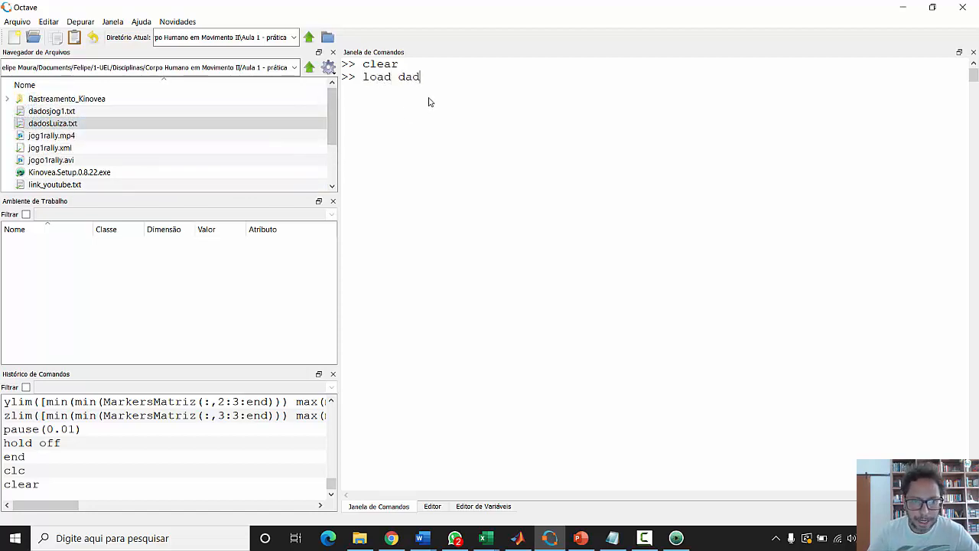
pyautogui.write('osLuiza')
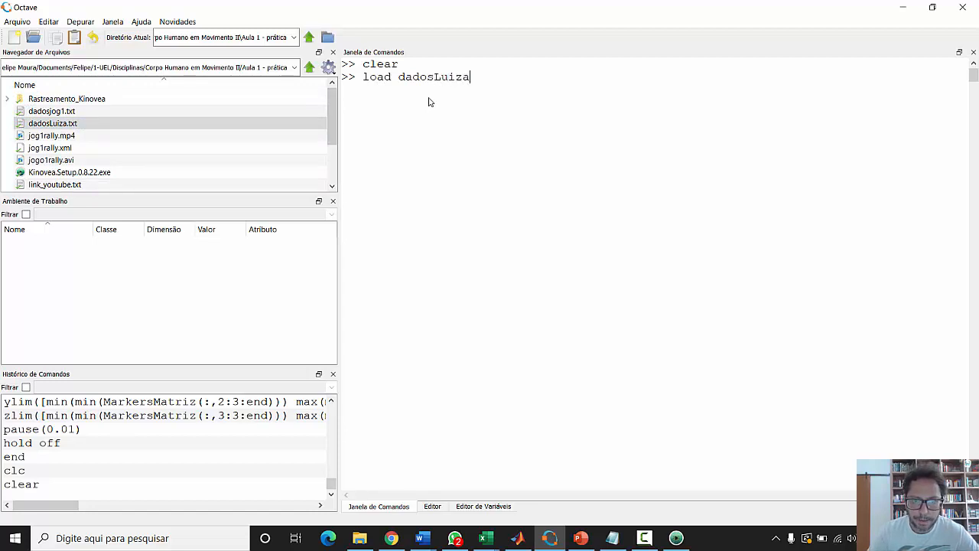
pyautogui.write('.txt')
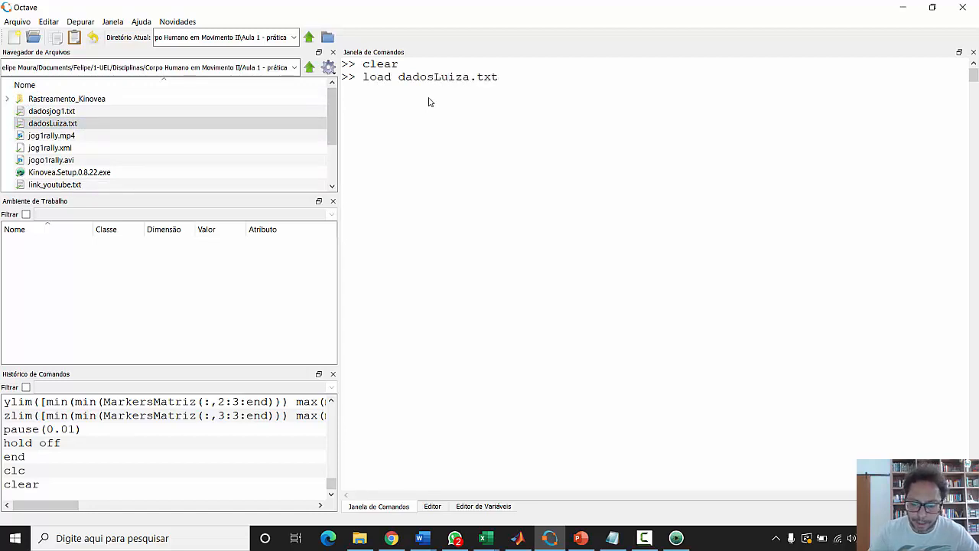
pyautogui.press('Return')
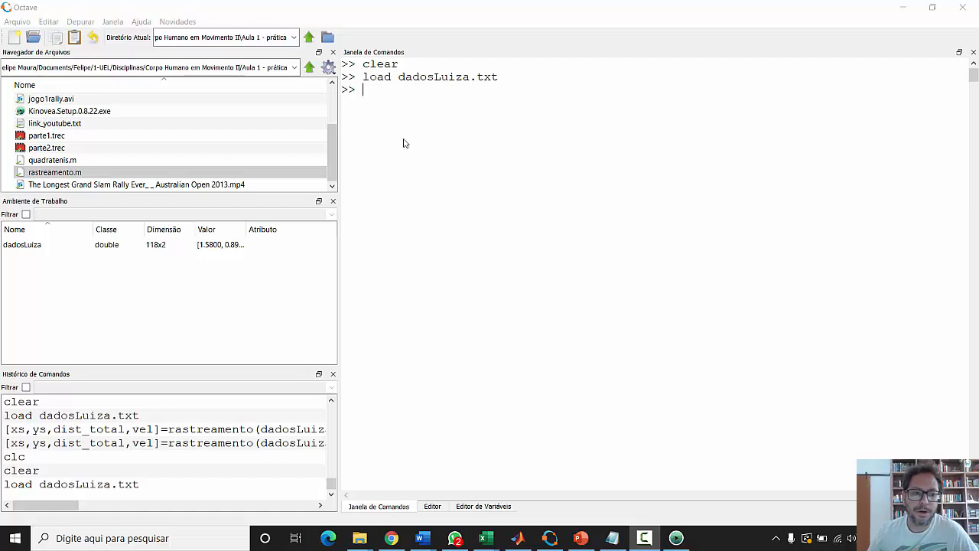
# Open rastreamento.m in the editor and examine the cutoff value 6 in its butter filter line
pyautogui.click(135, 175)
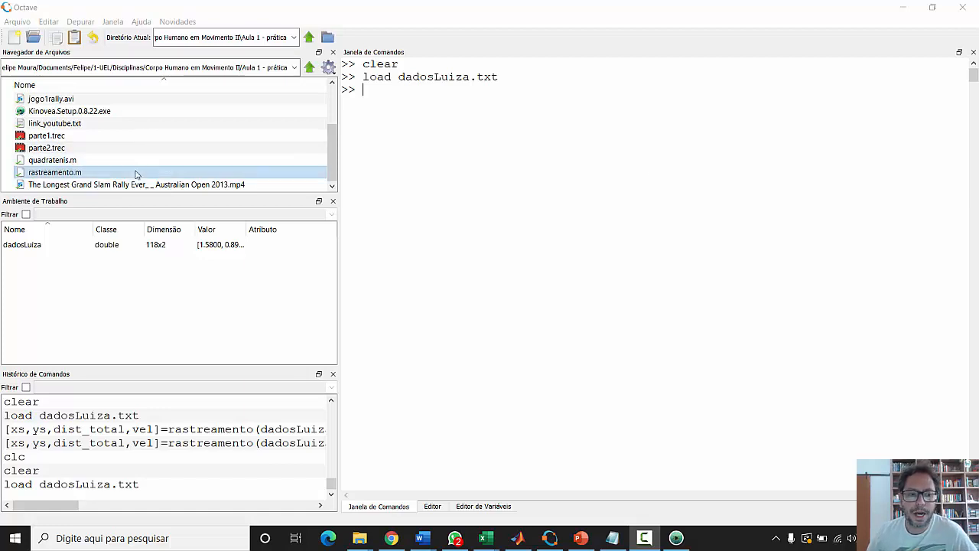
pyautogui.doubleClick(78, 173)
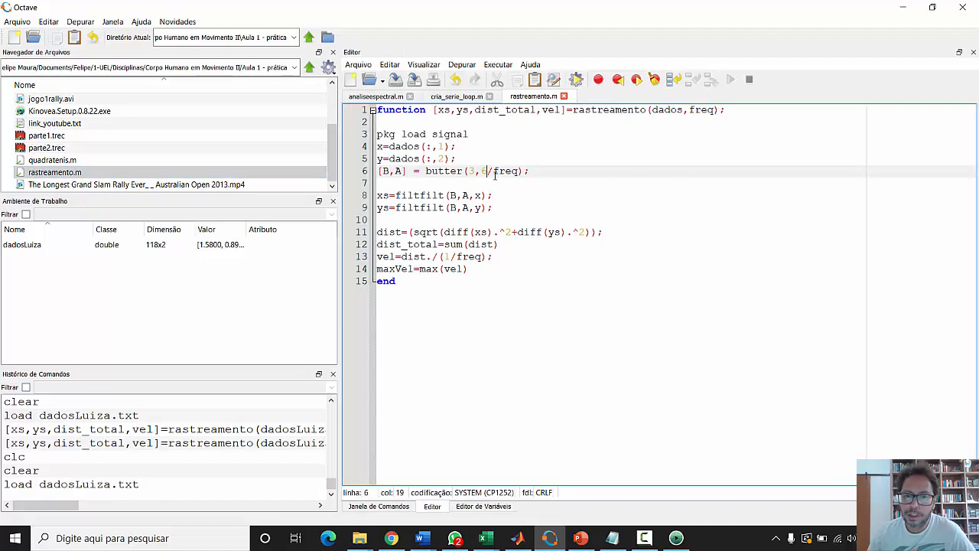
pyautogui.moveTo(485, 171); pyautogui.dragTo(480, 170)
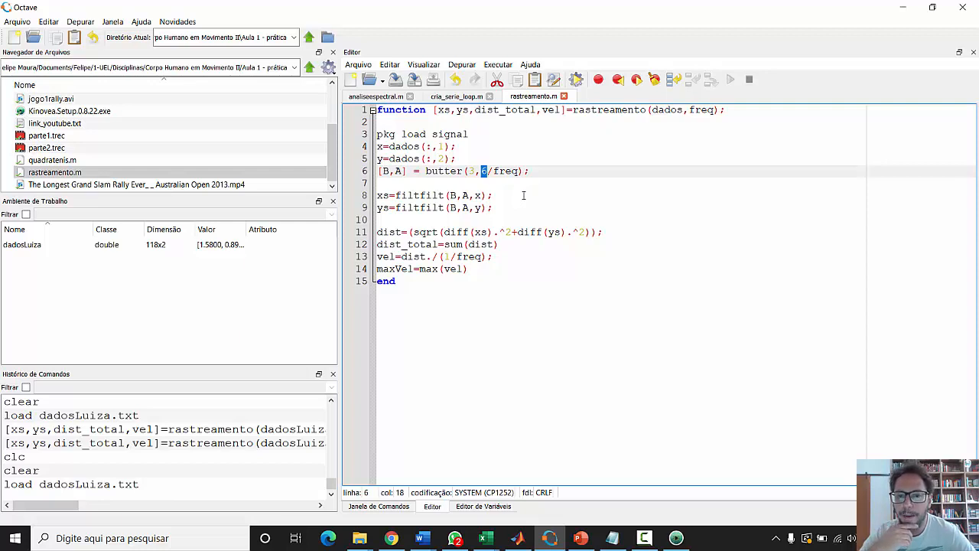
pyautogui.click(519, 269)
pyautogui.moveTo(488, 172); pyautogui.dragTo(482, 173)
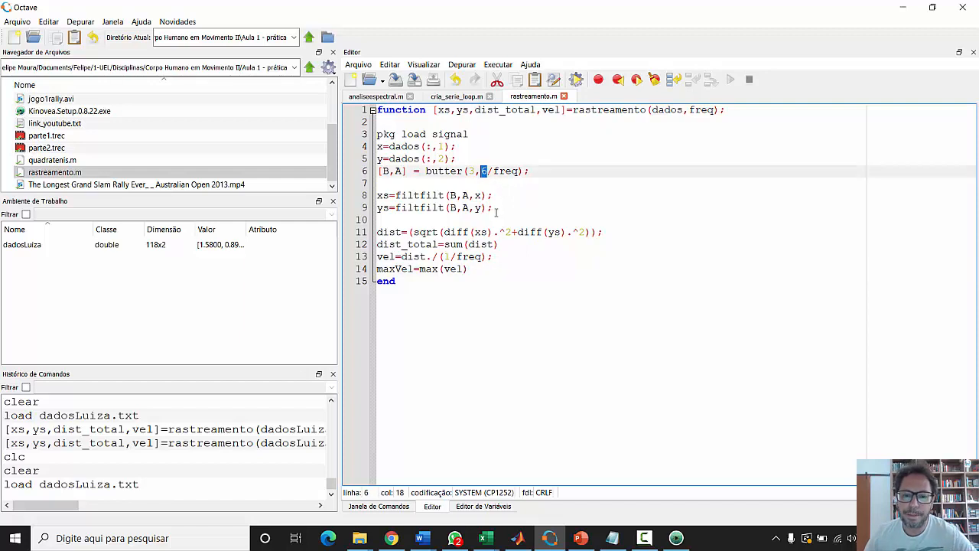
pyautogui.click(471, 292)
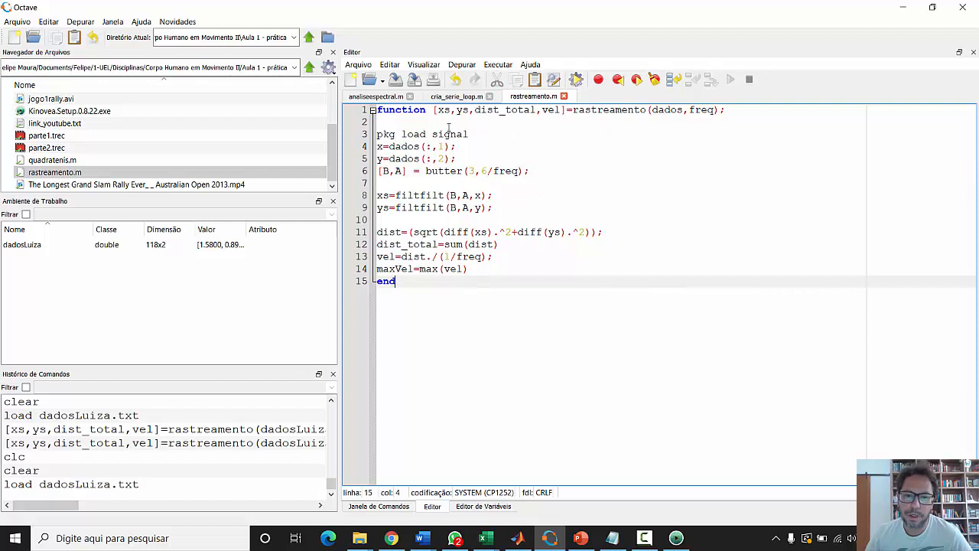
# Copy the rastreamento call from the function's header line into the command window and change its first argument to dadosLuiza
pyautogui.moveTo(434, 109); pyautogui.dragTo(727, 113)
pyautogui.hotkey('ctrl', 'c')
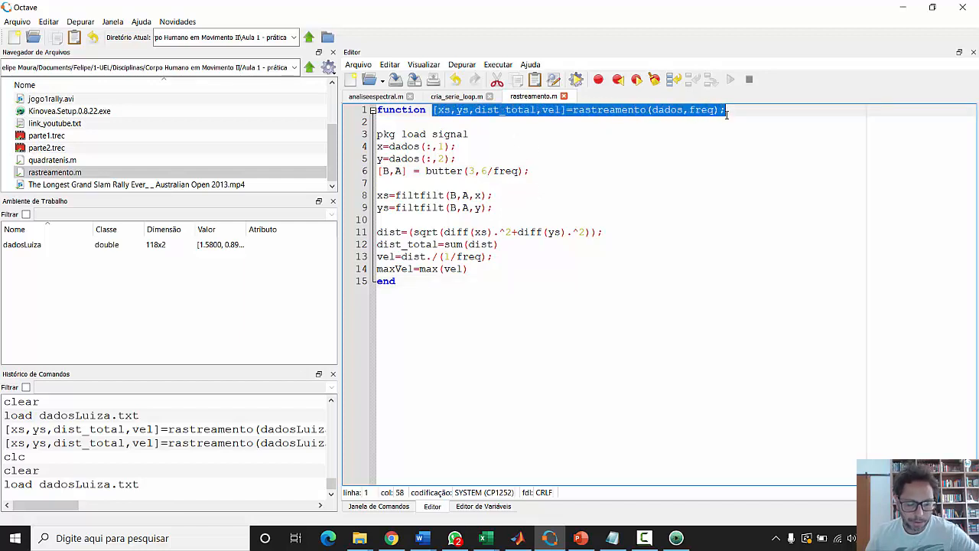
pyautogui.click(398, 507)
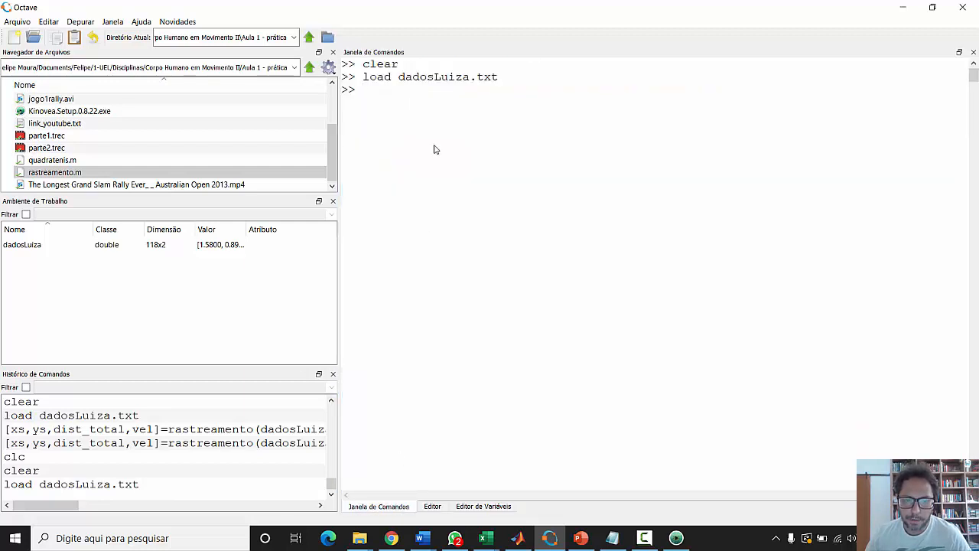
pyautogui.hotkey('ctrl', 'v')
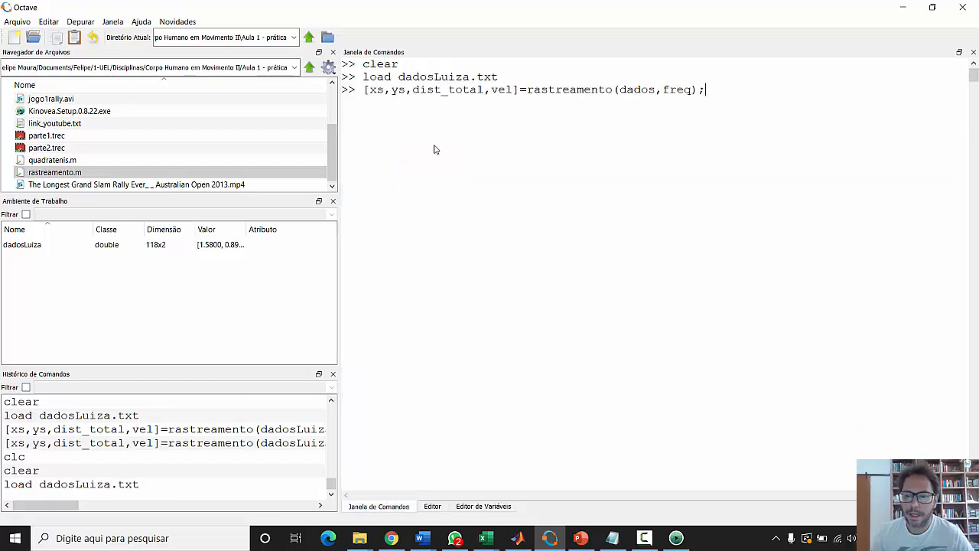
pyautogui.press('Left')
pyautogui.press('Left')
pyautogui.press('Left')
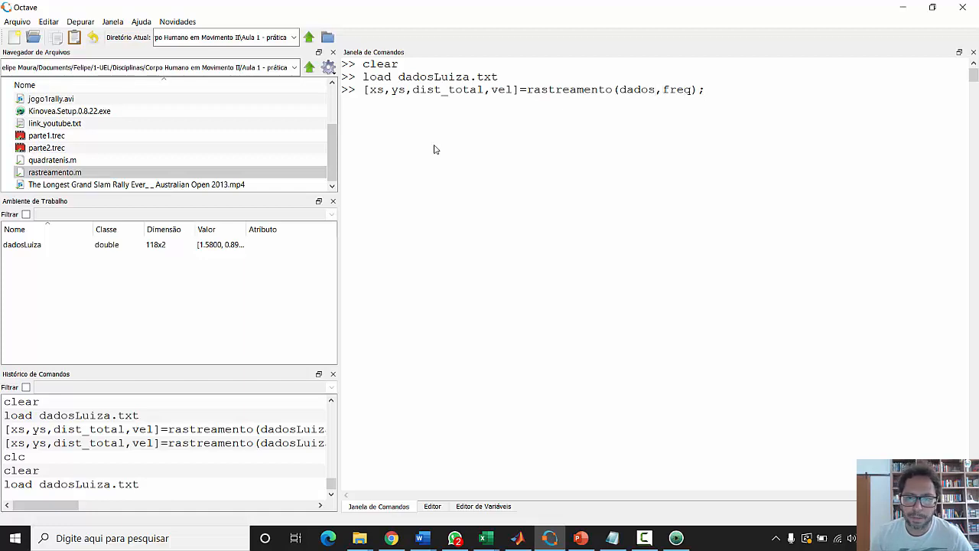
pyautogui.write('Luiza')
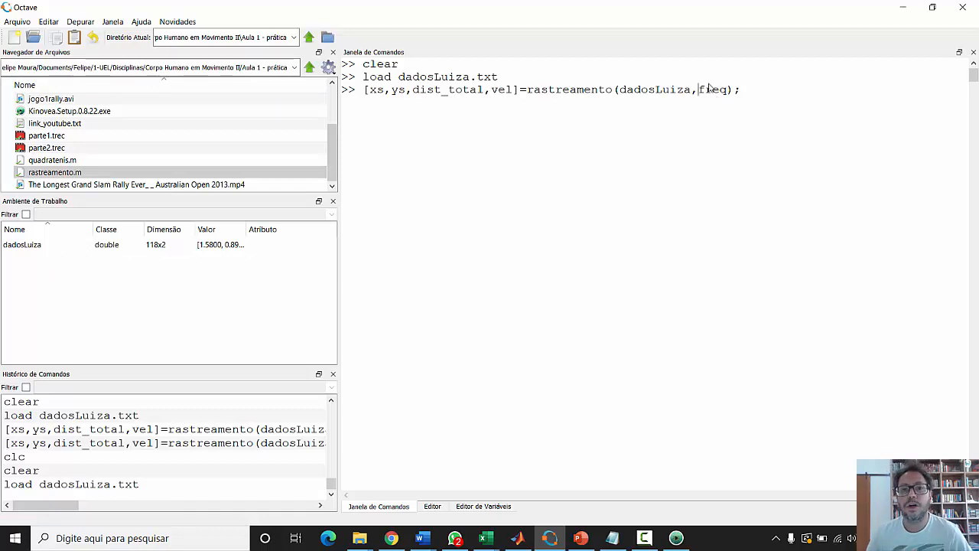
# Look up the frame rate of the LuizaLevantamento MP4 in its file details in the Aula 2 - prática folder
pyautogui.click(364, 541)
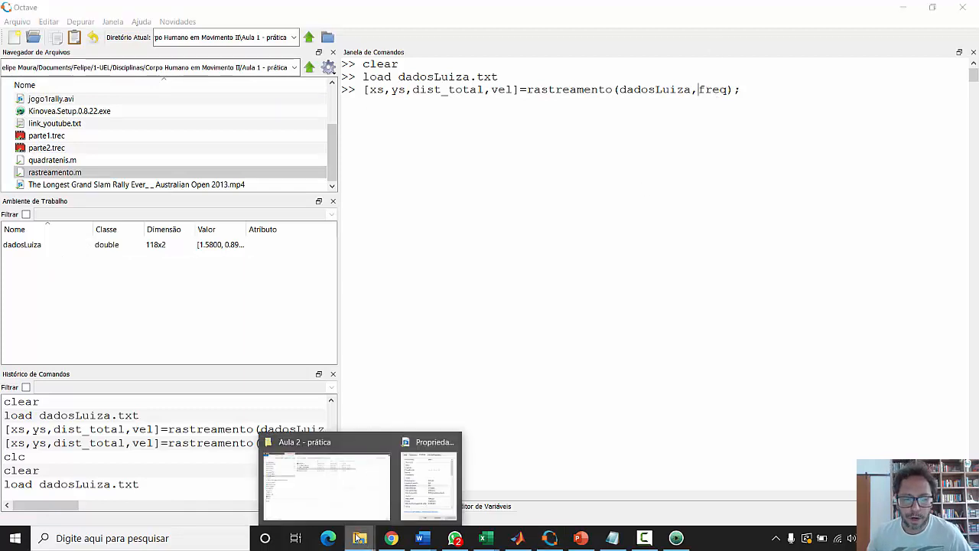
pyautogui.click(350, 505)
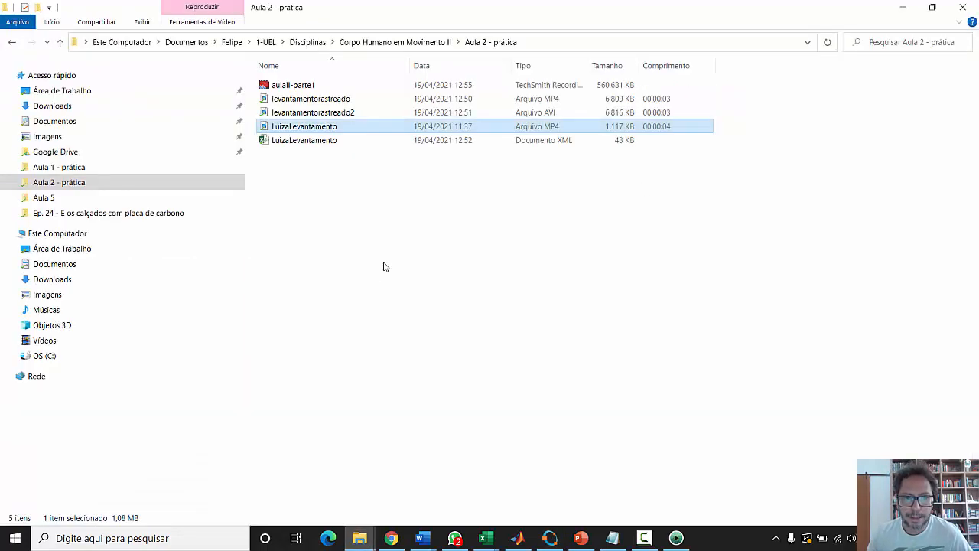
pyautogui.rightClick(346, 132)
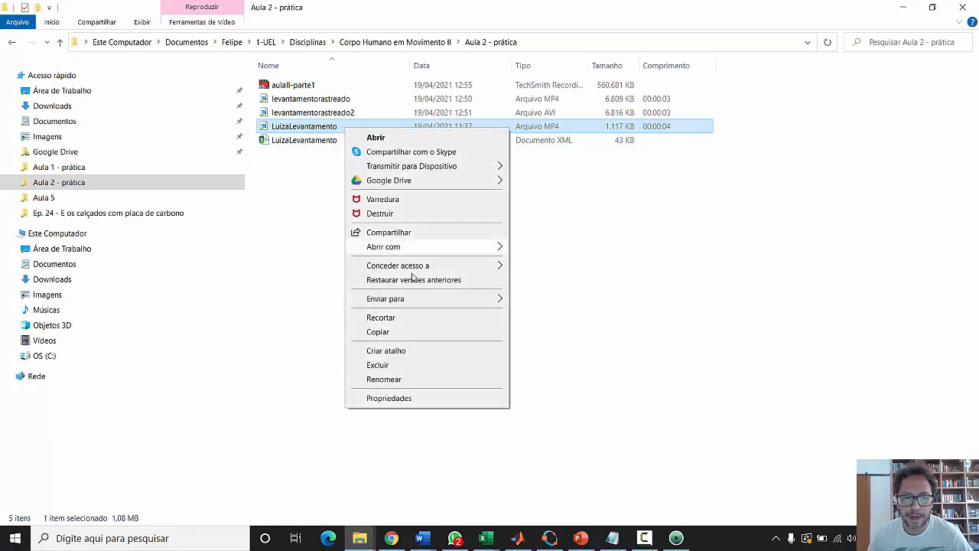
pyautogui.click(433, 399)
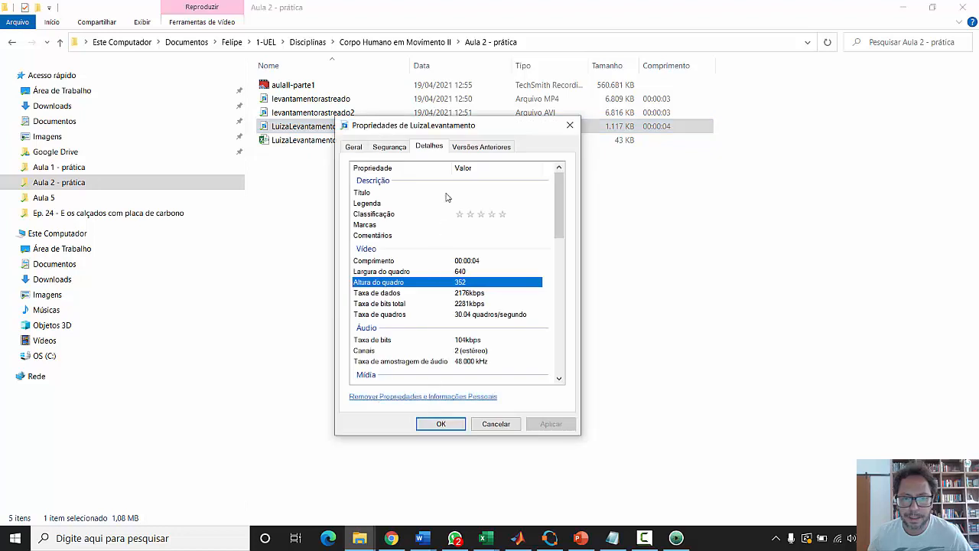
pyautogui.click(361, 149)
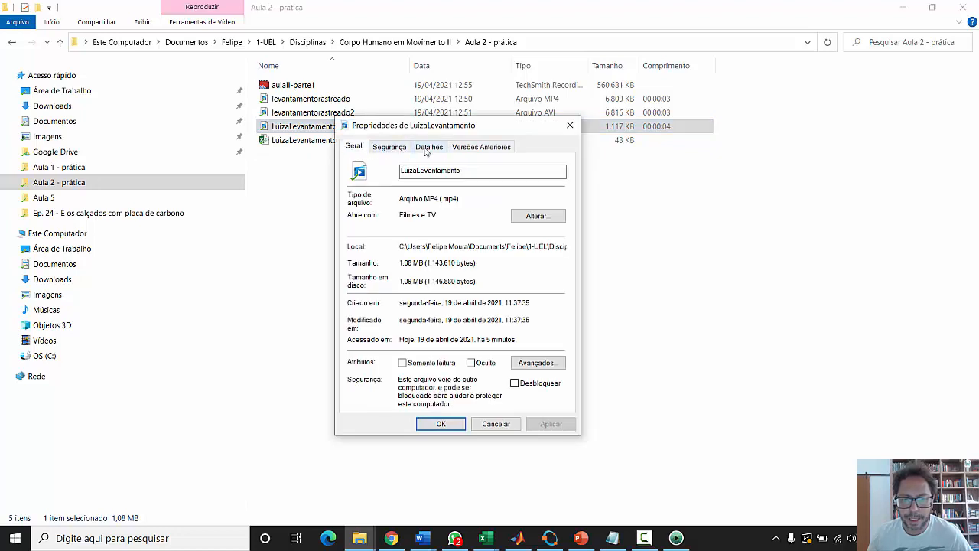
pyautogui.click(427, 149)
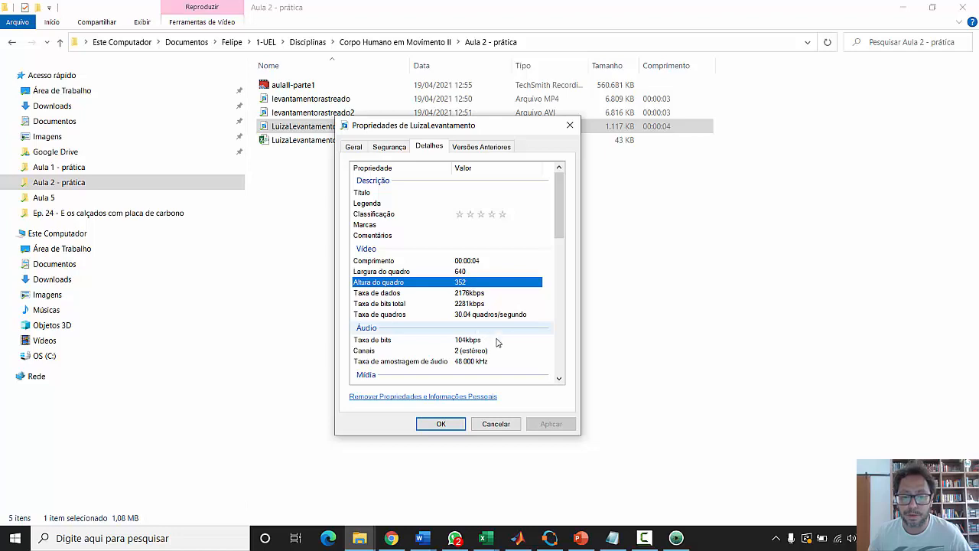
pyautogui.click(495, 424)
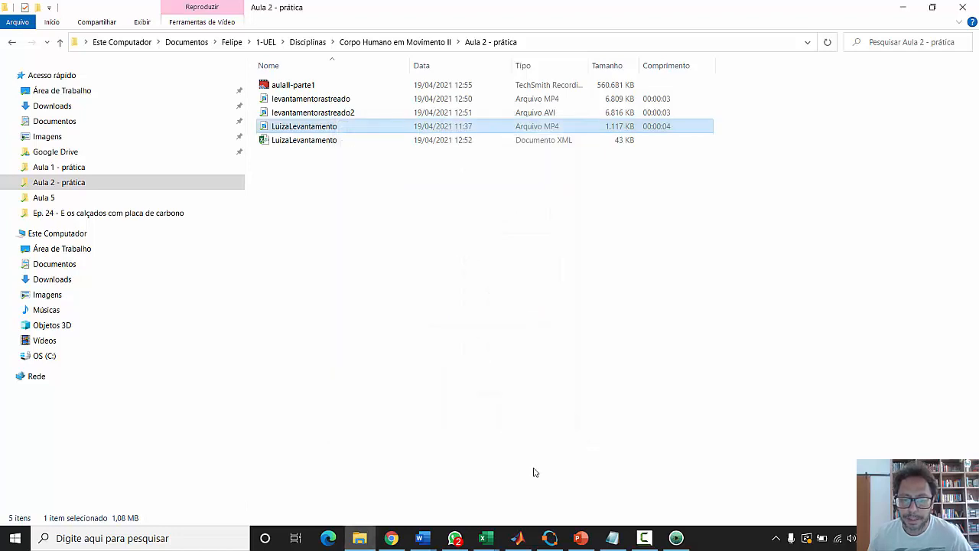
# Back in Octave, replace the freq argument with 30.04 and run the rastreamento call
pyautogui.click(551, 538)
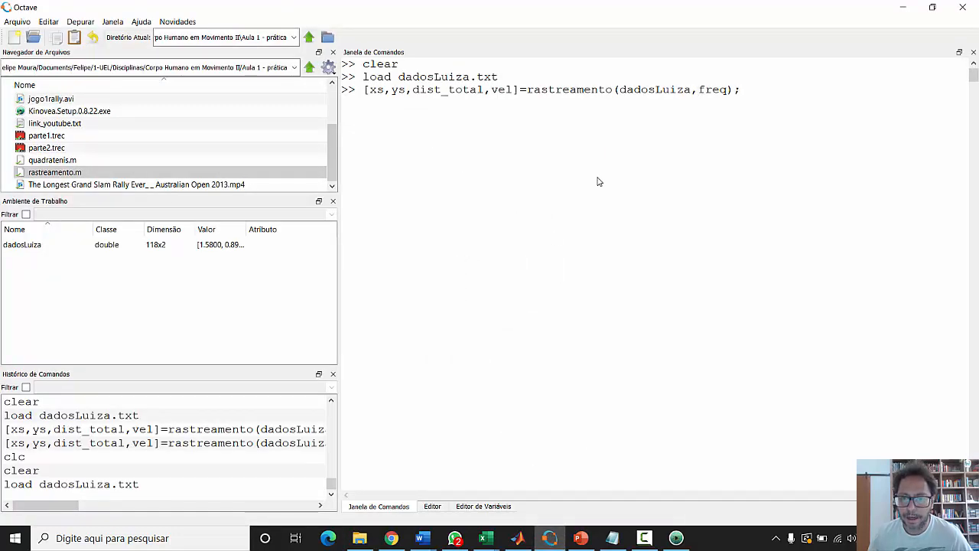
pyautogui.press('Delete')
pyautogui.press('Delete')
pyautogui.press('Delete')
pyautogui.press('Delete')
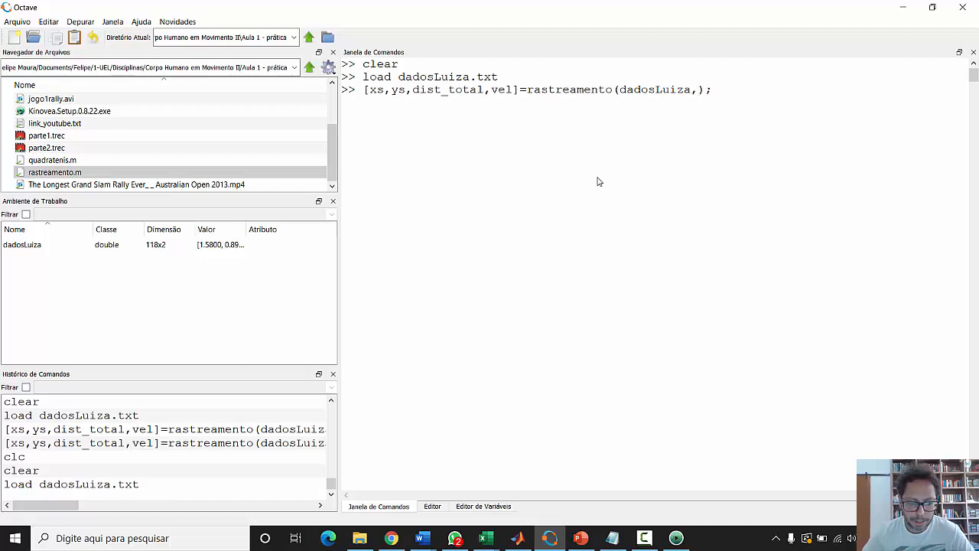
pyautogui.write('30.04')
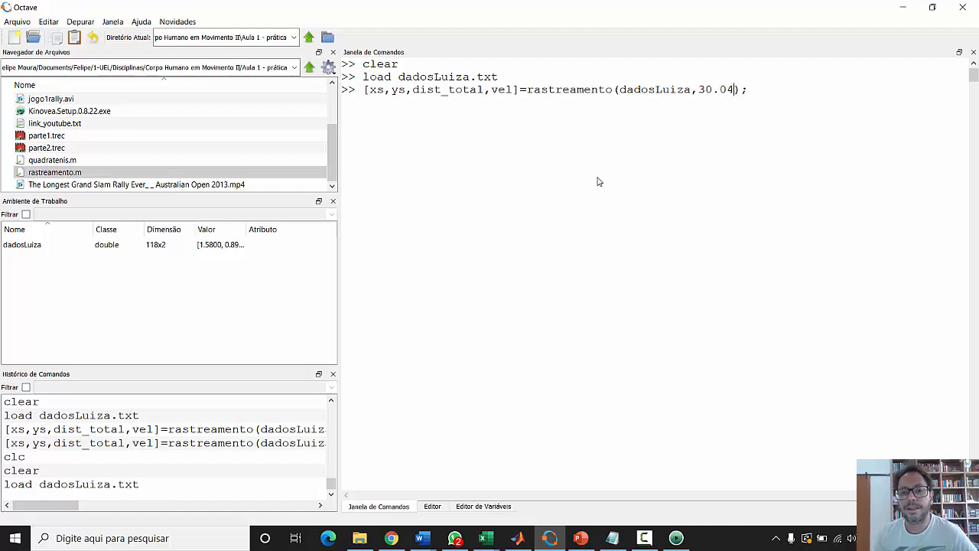
pyautogui.press('Return')
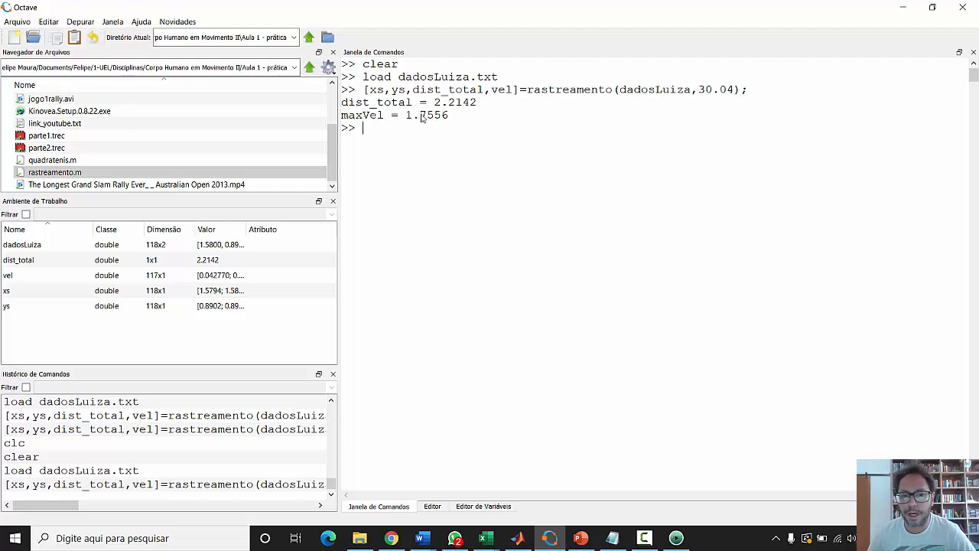
# Plot the velocity variable with plot(vel), examine the curve and close the figure
pyautogui.click(45, 277)
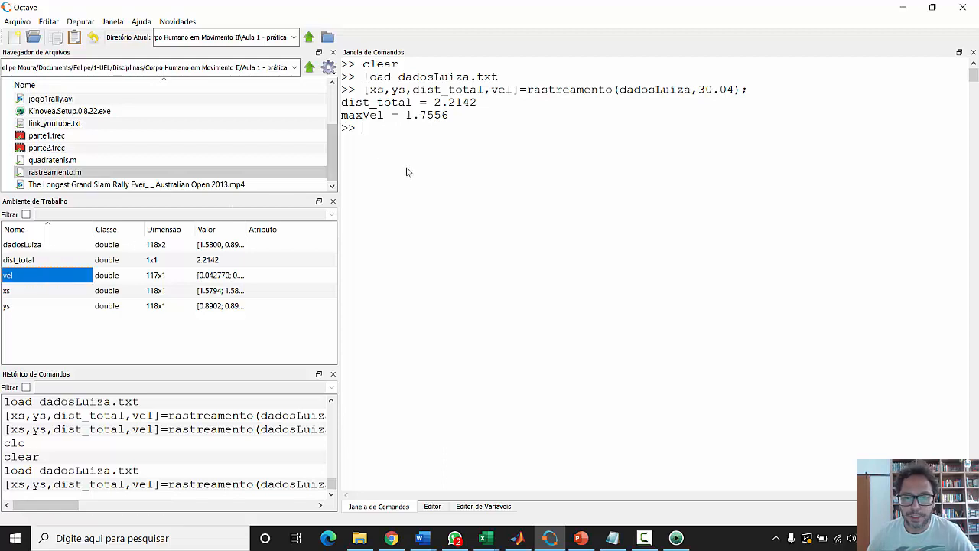
pyautogui.click(396, 157)
pyautogui.write('pl')
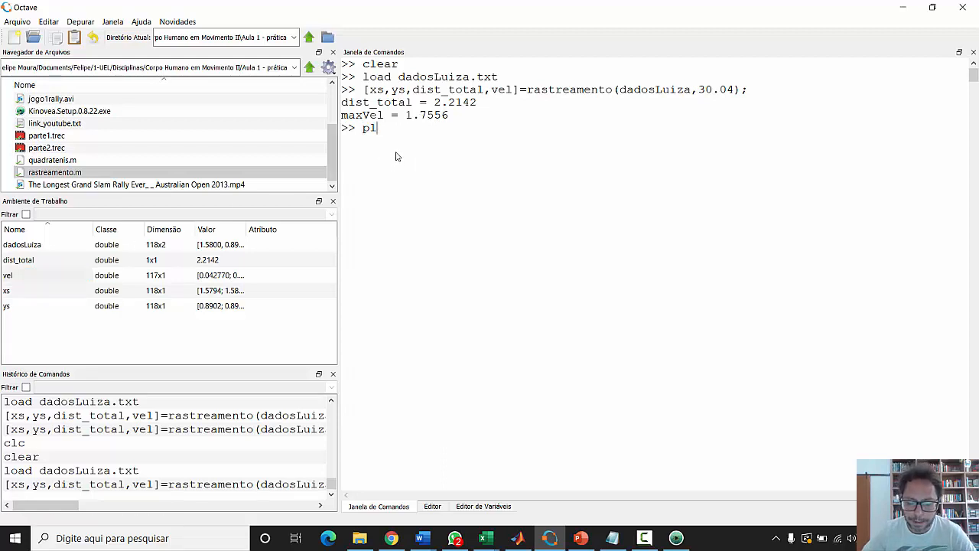
pyautogui.write('ot(VEL')
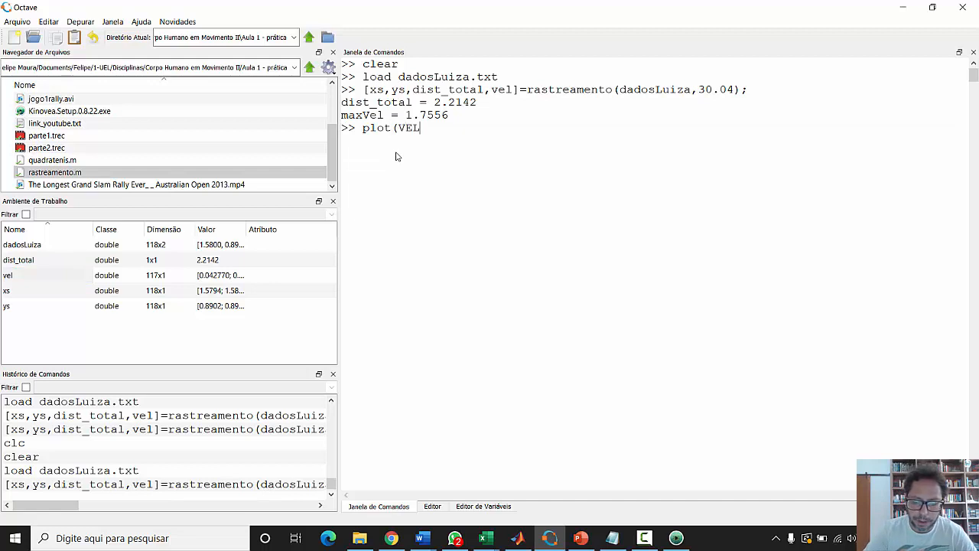
pyautogui.press('BackSpace')
pyautogui.press('BackSpace')
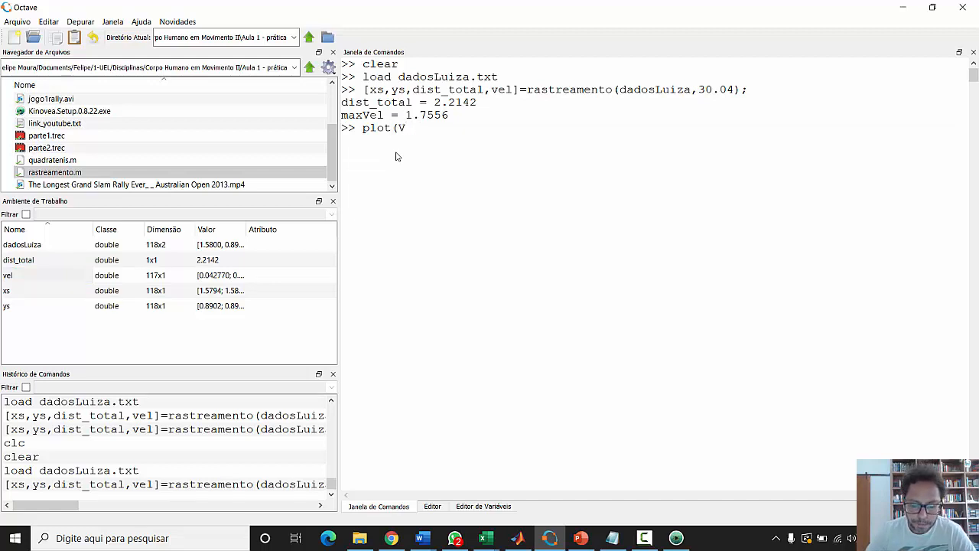
pyautogui.write('e')
pyautogui.press('BackSpace')
pyautogui.press('BackSpace')
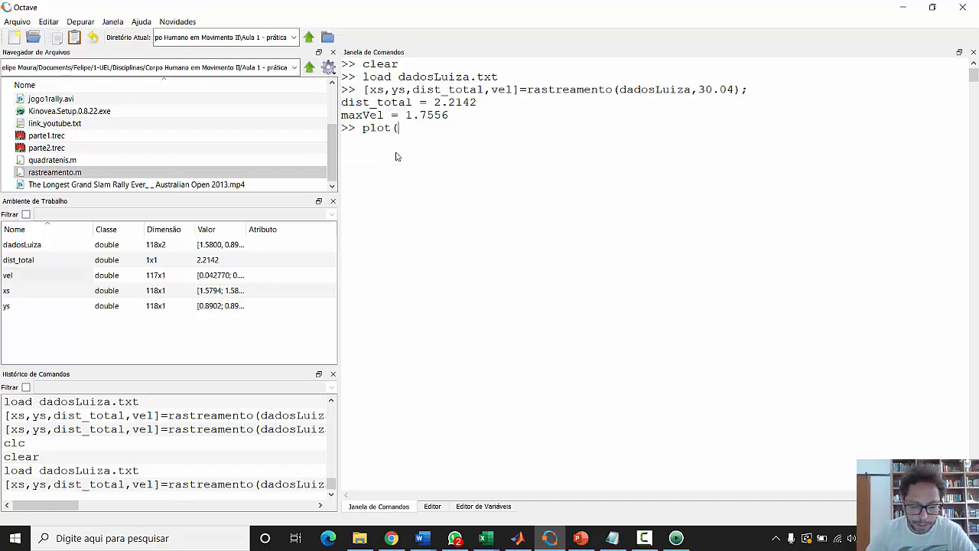
pyautogui.write('vel)')
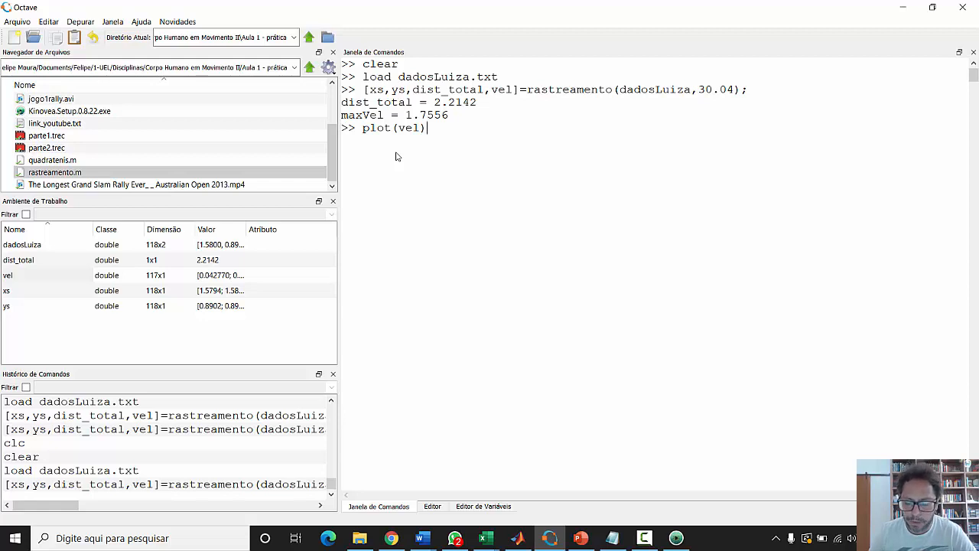
pyautogui.press('Return')
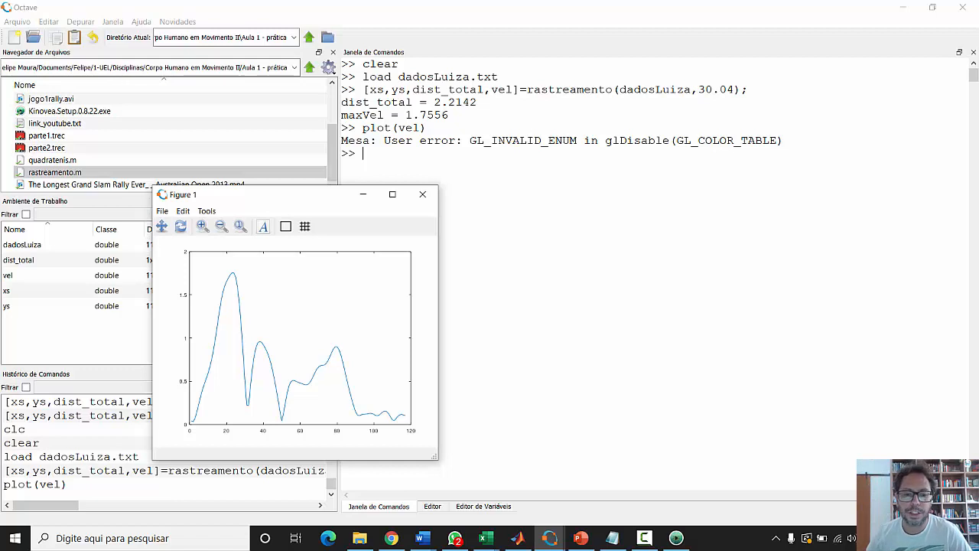
pyautogui.click(429, 195)
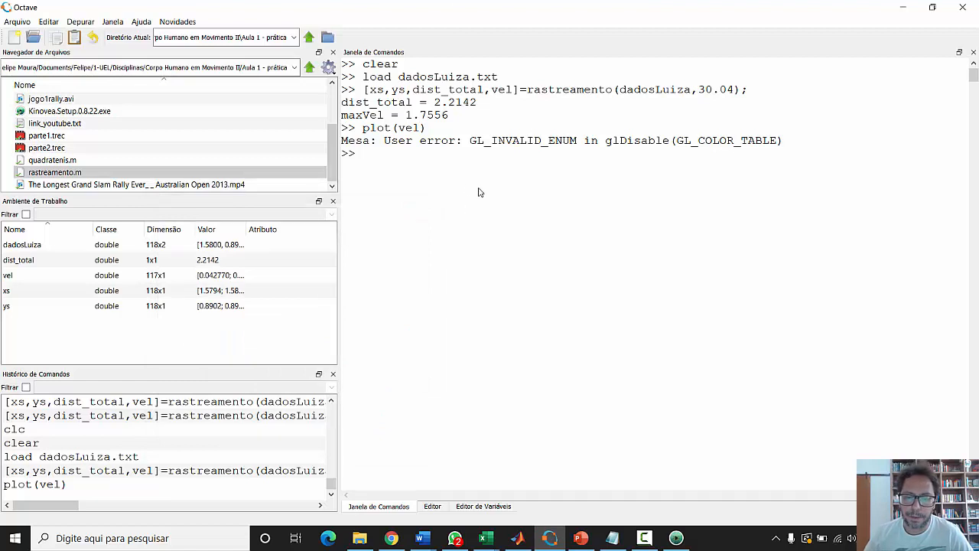
# Switch to Kinovea and return the LuizaLevantamento.mp4 video to its first frame
pyautogui.click(678, 540)
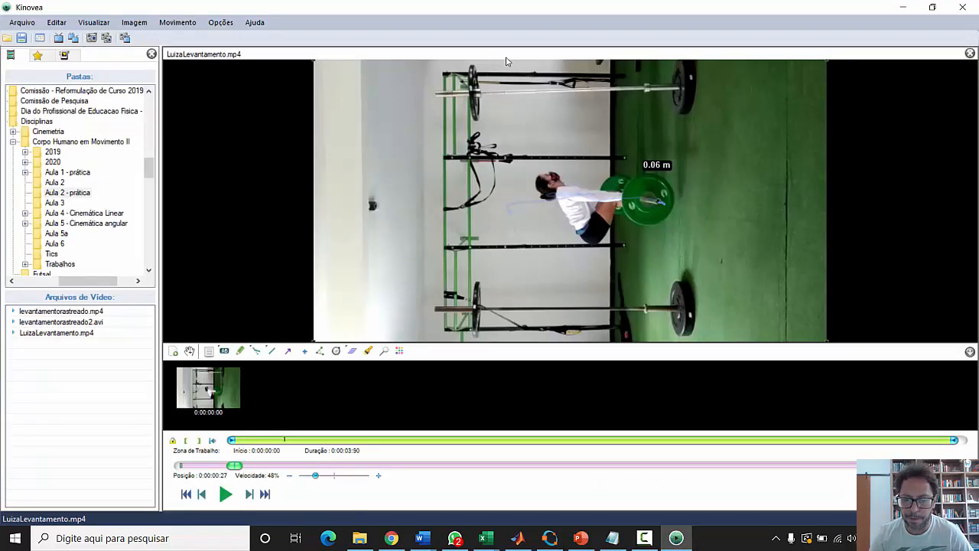
pyautogui.press('Left')
pyautogui.press('Left')
pyautogui.press('Left')
pyautogui.press('Left')
pyautogui.press('Left')
pyautogui.press('Left')
pyautogui.press('Left')
pyautogui.press('Left')
pyautogui.press('Left')
pyautogui.press('Left')
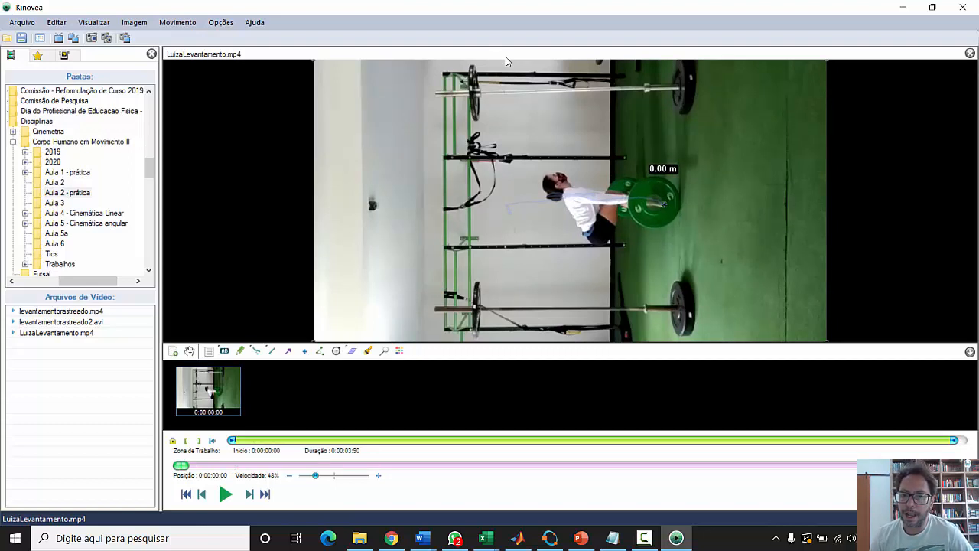
# Step back and forth through the lift to examine the barbell's tracked distance around the top of the pull and the squat
pyautogui.press('Right')
pyautogui.press('Right')
pyautogui.press('Right')
pyautogui.press('Right')
pyautogui.press('Right')
pyautogui.press('Right')
pyautogui.press('Right')
pyautogui.press('Right')
pyautogui.press('Right')
pyautogui.press('Right')
pyautogui.press('Right')
pyautogui.press('Right')
pyautogui.press('Right')
pyautogui.press('Right')
pyautogui.press('Right')
pyautogui.press('Right')
pyautogui.press('Right')
pyautogui.press('Right')
pyautogui.press('Right')
pyautogui.press('Right')
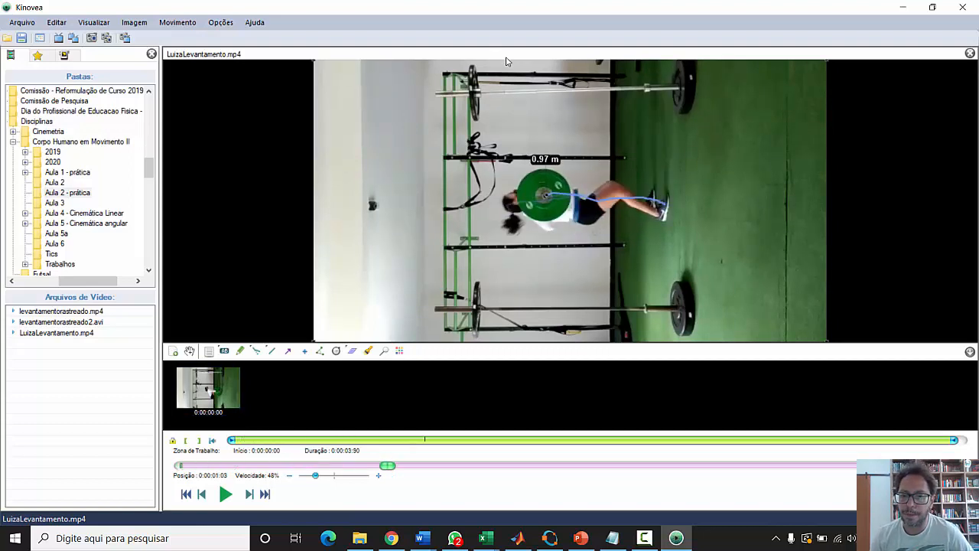
pyautogui.press('Right')
pyautogui.press('Right')
pyautogui.press('Right')
pyautogui.press('Right')
pyautogui.press('Right')
pyautogui.press('Right')
pyautogui.press('Right')
pyautogui.press('Right')
pyautogui.press('Right')
pyautogui.press('Right')
pyautogui.press('Right')
pyautogui.press('Right')
pyautogui.press('Right')
pyautogui.press('Right')
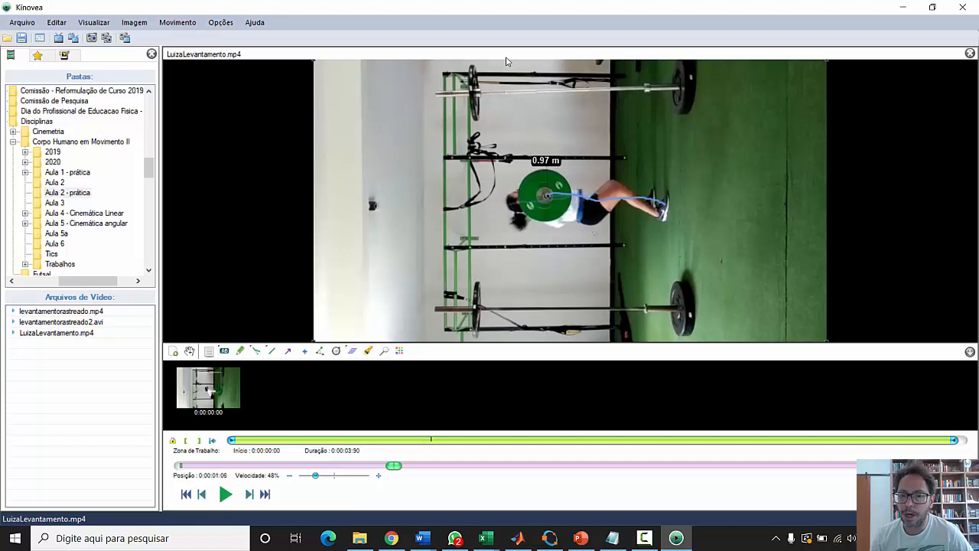
pyautogui.press('Left')
pyautogui.press('Left')
pyautogui.press('Left')
pyautogui.press('Left')
pyautogui.press('Left')
pyautogui.press('Left')
pyautogui.press('Left')
pyautogui.press('Left')
pyautogui.press('Left')
pyautogui.press('Left')
pyautogui.press('Left')
pyautogui.press('Left')
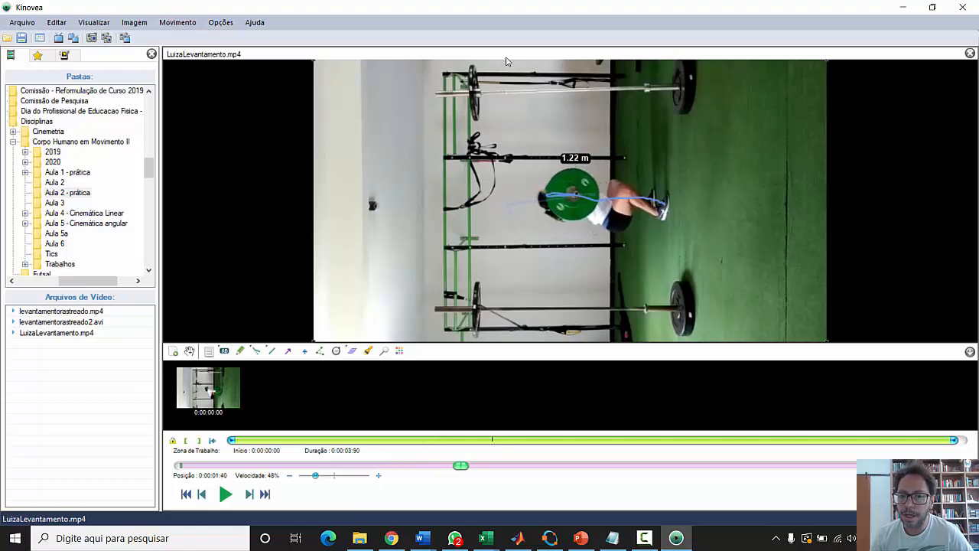
pyautogui.press('Left')
pyautogui.press('Left')
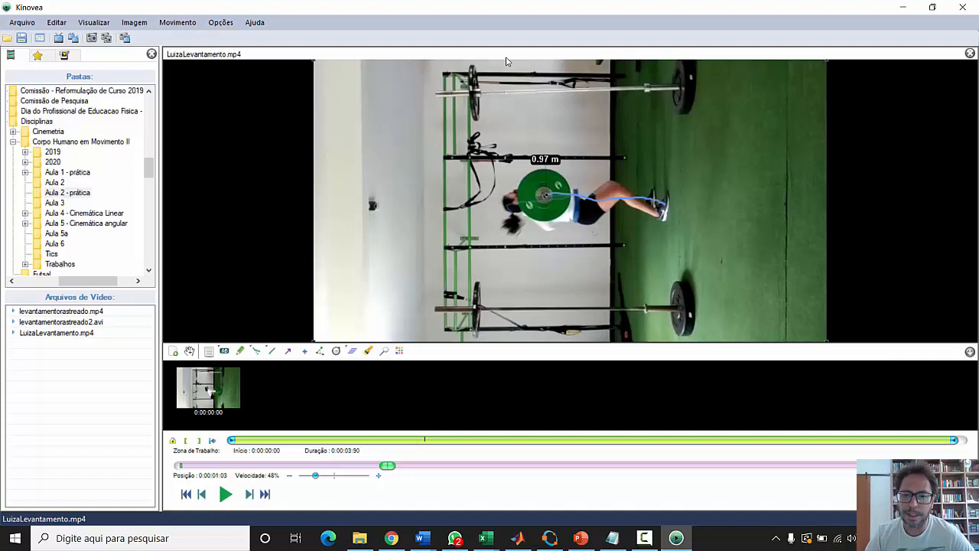
# Review the frames around the top of the pull and return the video to its beginning
pyautogui.press('Left')
pyautogui.press('Left')
pyautogui.press('Left')
pyautogui.press('Right')
pyautogui.press('Right')
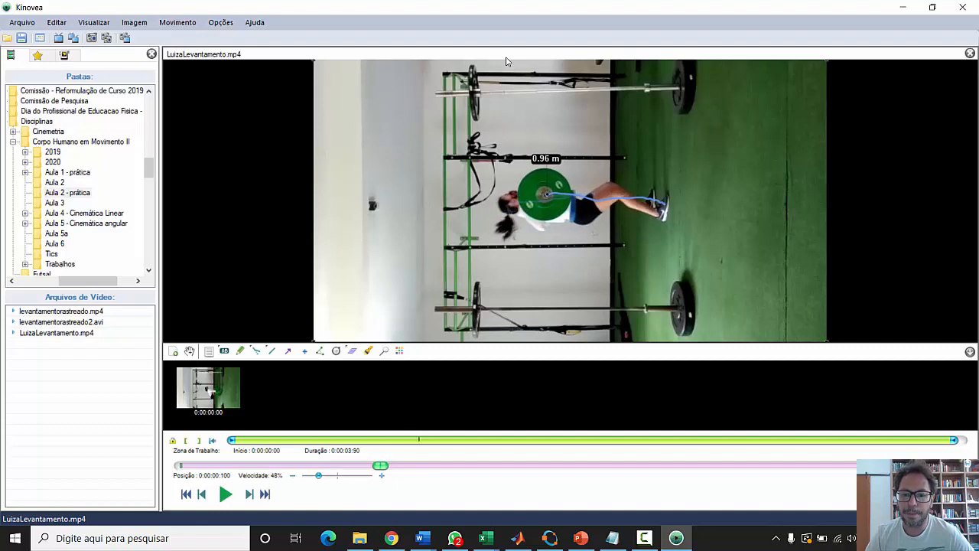
pyautogui.press('Left')
pyautogui.press('Left')
pyautogui.press('Left')
pyautogui.press('Left')
pyautogui.press('Left')
pyautogui.press('Left')
pyautogui.press('Left')
pyautogui.press('Left')
pyautogui.press('Left')
pyautogui.press('Left')
pyautogui.press('Left')
pyautogui.press('Left')
pyautogui.press('Left')
pyautogui.press('Left')
pyautogui.press('Left')
pyautogui.press('Left')
pyautogui.press('Left')
pyautogui.press('Left')
pyautogui.press('Left')
pyautogui.press('Left')
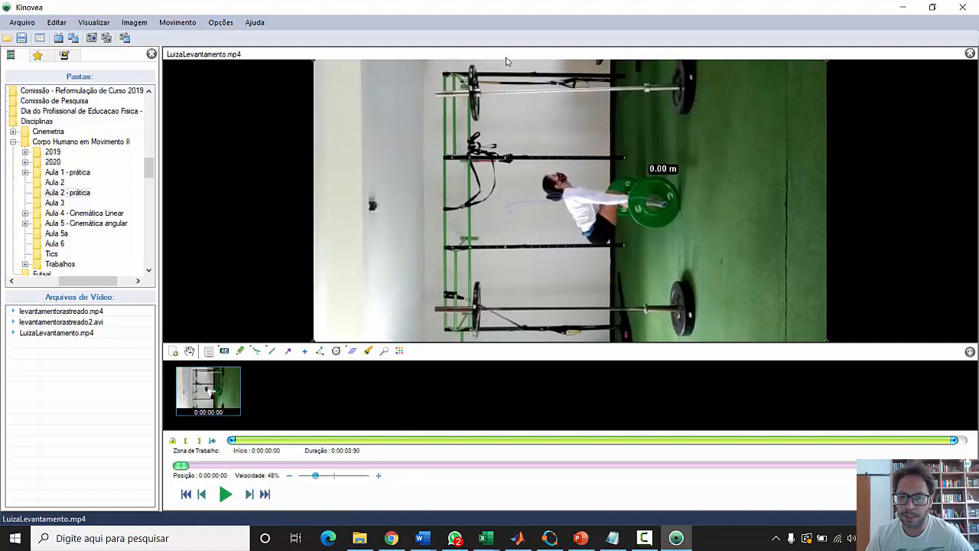
# Advance from the first frame to position 0:00:01:10, examining the barbell's path and distance during the pull
pyautogui.press('Right')
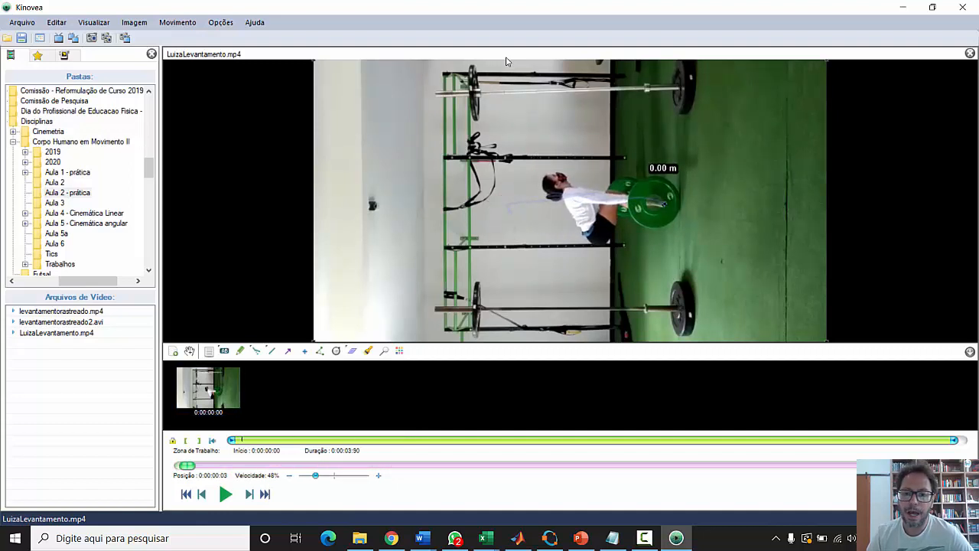
pyautogui.press('Right')
pyautogui.press('Right')
pyautogui.press('Right')
pyautogui.press('Right')
pyautogui.press('Right')
pyautogui.press('Right')
pyautogui.press('Right')
pyautogui.press('Right')
pyautogui.press('Right')
pyautogui.press('Right')
pyautogui.press('Right')
pyautogui.press('Right')
pyautogui.press('Right')
pyautogui.press('Right')
pyautogui.press('Right')
pyautogui.press('Right')
pyautogui.press('Right')
pyautogui.press('Right')
pyautogui.press('Right')
pyautogui.press('Right')
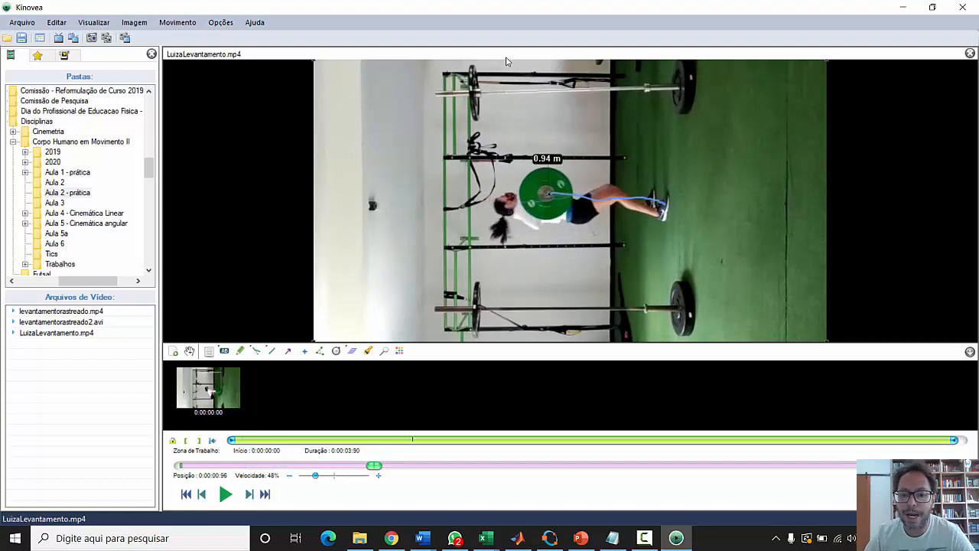
pyautogui.press('Right')
pyautogui.press('Right')
pyautogui.press('Right')
pyautogui.press('Right')
pyautogui.press('Right')
pyautogui.press('Right')
pyautogui.press('Right')
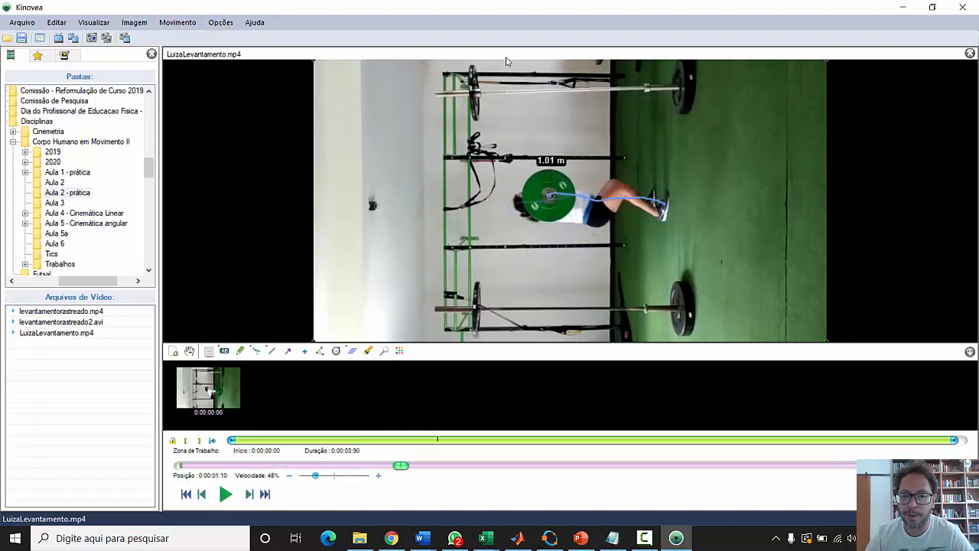
# Step the lift video back to position 0:00:01:03, examining the barbell's tracked distance
pyautogui.press('Left')
pyautogui.press('Left')
pyautogui.press('Left')
pyautogui.press('Left')
pyautogui.press('Left')
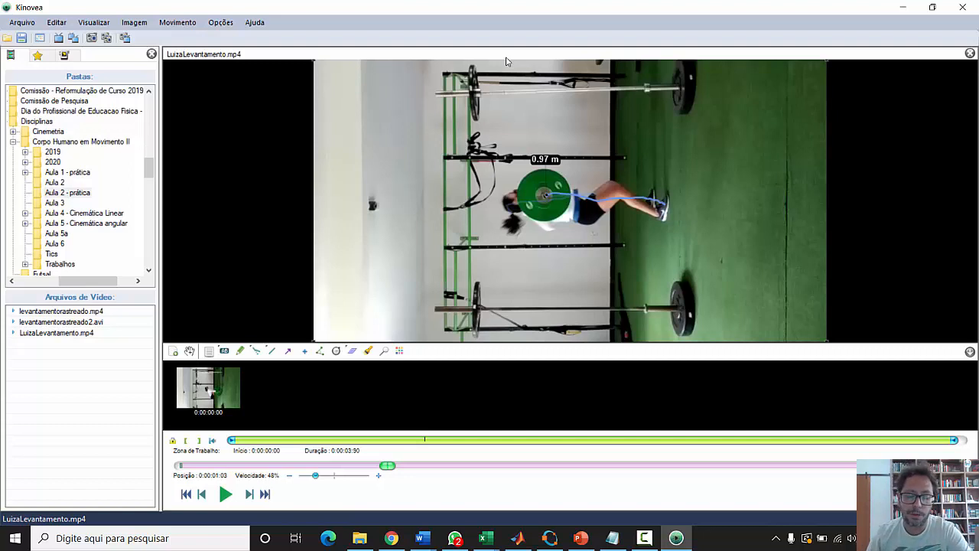
# Switch to the LuizaLevantamento workbook in Excel, go to the start of the track data and widen column D
pyautogui.click(488, 535)
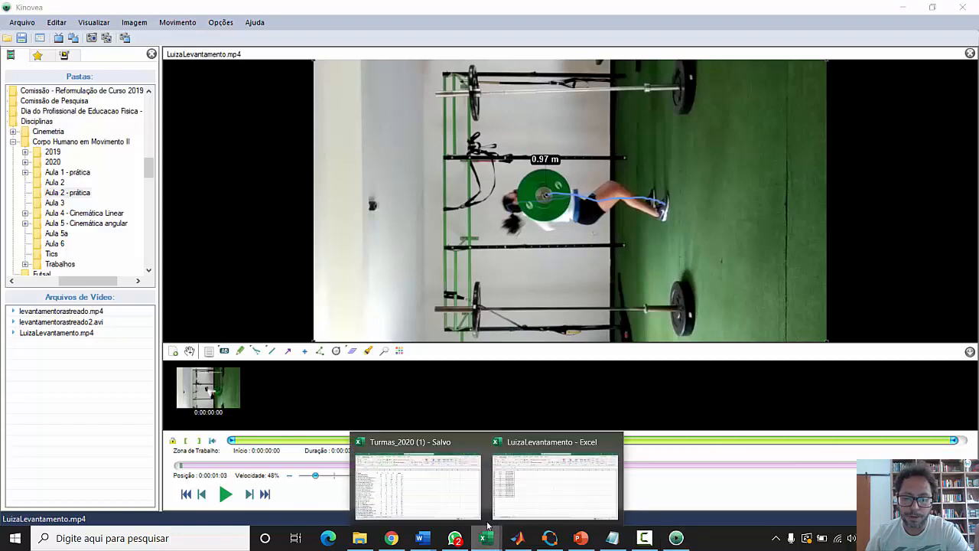
pyautogui.click(531, 501)
pyautogui.scroll(4, 280, 294)
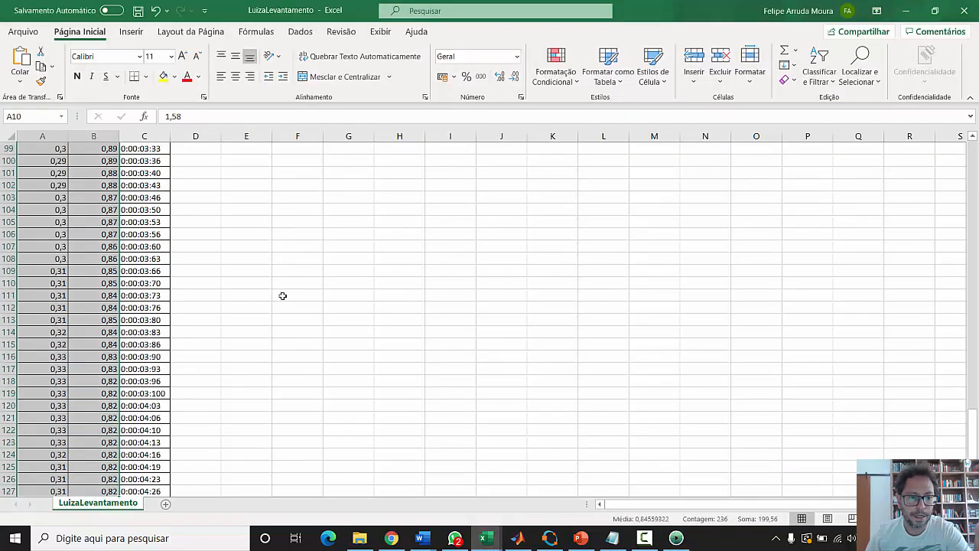
pyautogui.scroll(20, 283, 295)
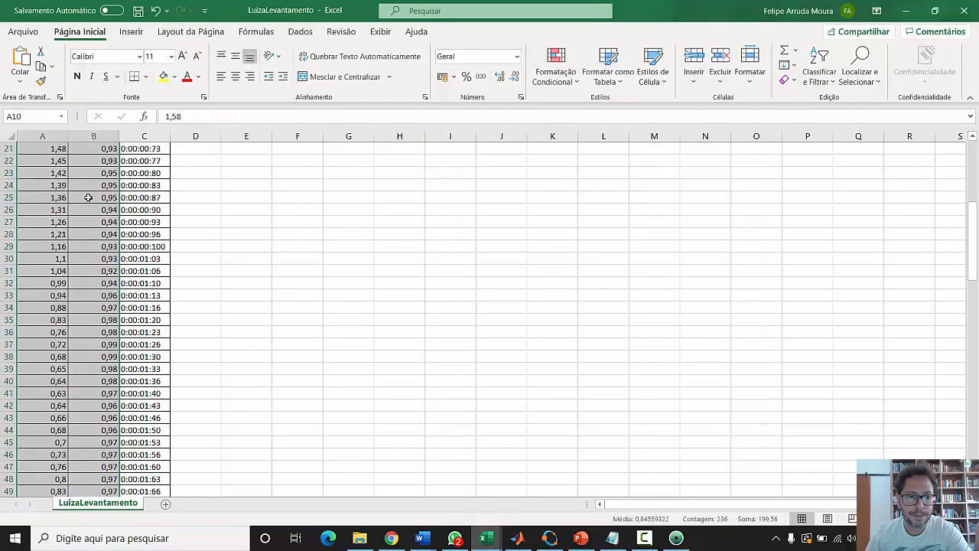
pyautogui.scroll(7, 100, 206)
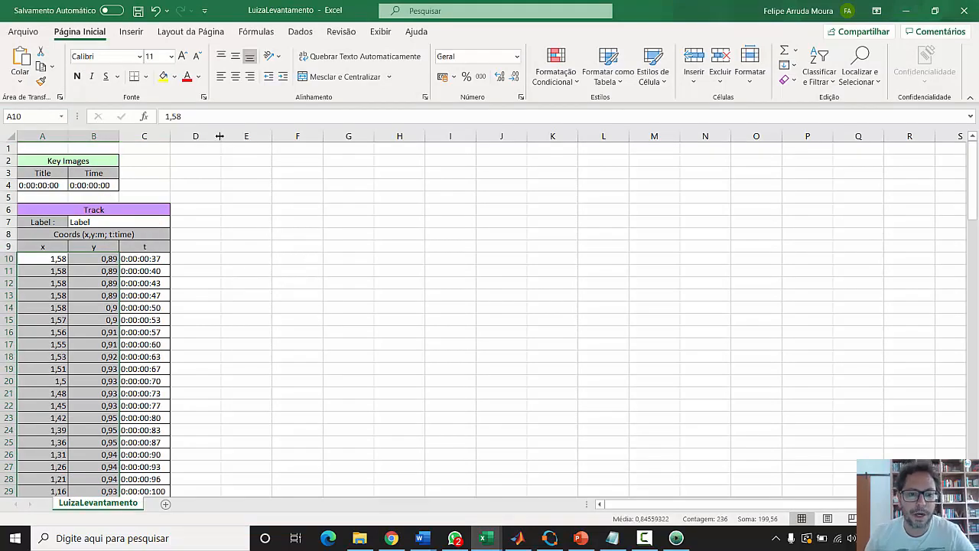
pyautogui.moveTo(219, 136); pyautogui.dragTo(376, 139)
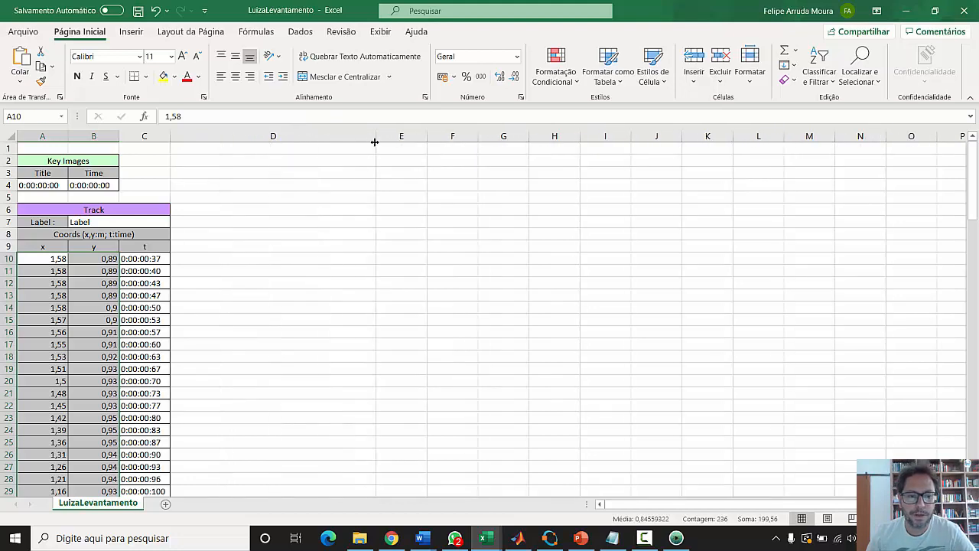
# Switch back to Kinovea and step the lift video back to its first frame
pyautogui.click(677, 538)
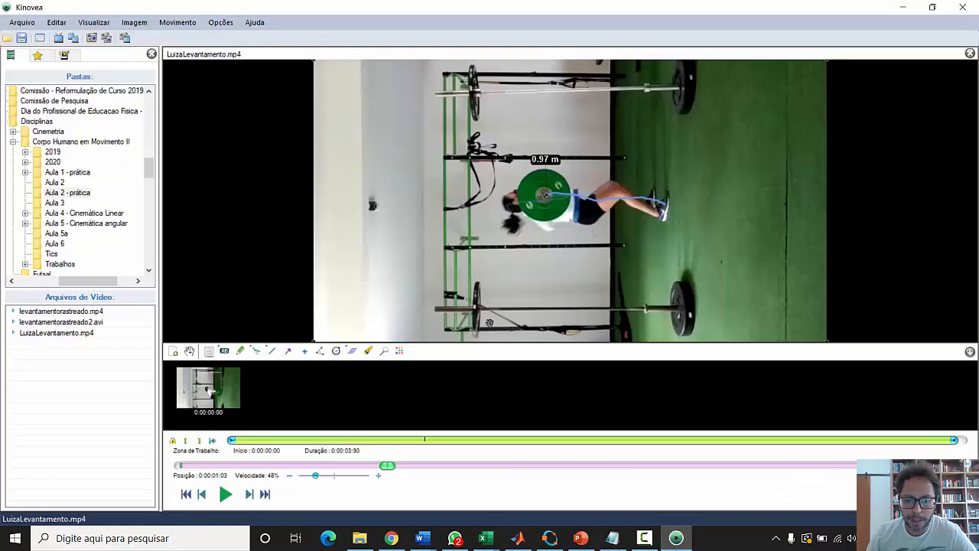
pyautogui.press('Left')
pyautogui.press('Left')
pyautogui.press('Left')
pyautogui.press('Left')
pyautogui.press('Left')
pyautogui.press('Left')
pyautogui.press('Left')
pyautogui.press('Left')
pyautogui.press('Left')
pyautogui.press('Left')
pyautogui.press('Left')
pyautogui.press('Left')
pyautogui.press('Left')
pyautogui.press('Left')
pyautogui.press('Left')
pyautogui.press('Left')
pyautogui.press('Left')
pyautogui.press('Left')
pyautogui.press('Left')
pyautogui.press('Left')
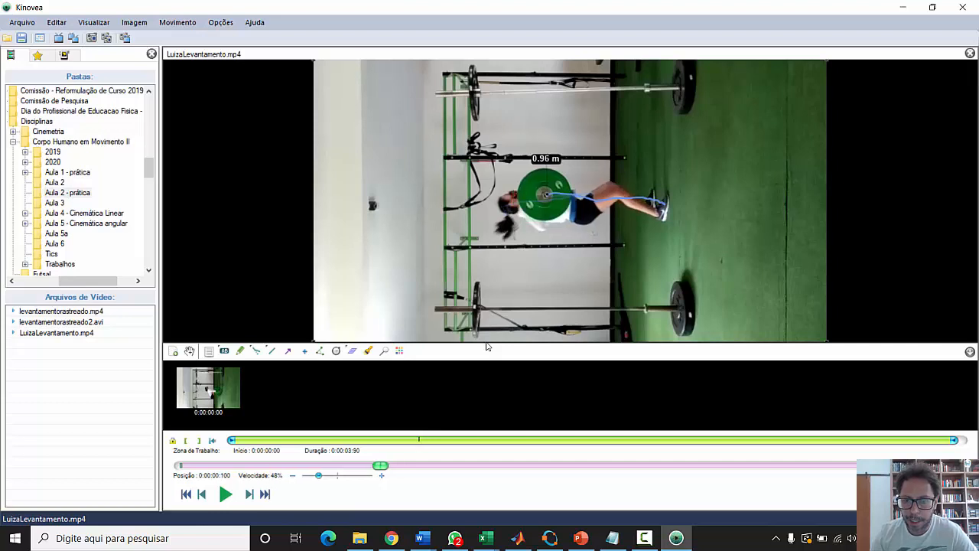
pyautogui.press('Left')
pyautogui.press('Left')
pyautogui.press('Left')
pyautogui.press('Left')
pyautogui.press('Left')
pyautogui.press('Left')
pyautogui.press('Left')
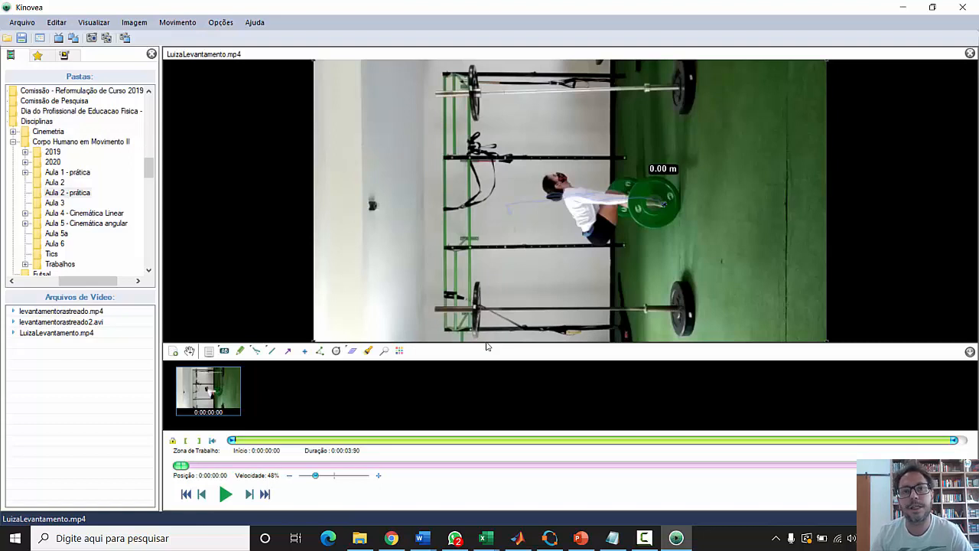
# Advance the video frame by frame from the start to position 0:00:01:10, examining the barbell's tracked distance
pyautogui.press('Right')
pyautogui.press('Right')
pyautogui.press('Right')
pyautogui.press('Right')
pyautogui.press('Right')
pyautogui.press('Right')
pyautogui.press('Right')
pyautogui.press('Right')
pyautogui.press('Right')
pyautogui.press('Right')
pyautogui.press('Right')
pyautogui.press('Right')
pyautogui.press('Right')
pyautogui.press('Right')
pyautogui.press('Right')
pyautogui.press('Right')
pyautogui.press('Right')
pyautogui.press('Right')
pyautogui.press('Right')
pyautogui.press('Right')
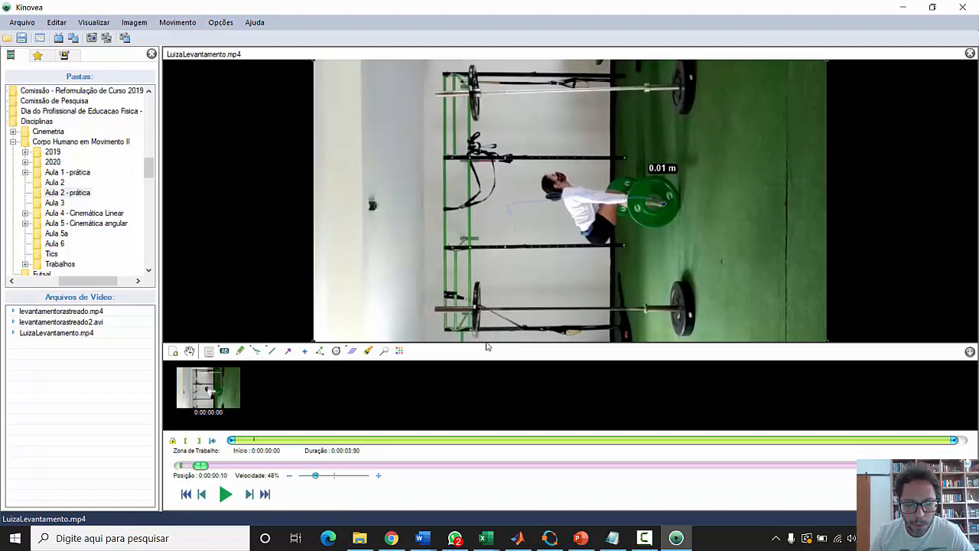
pyautogui.press('Right')
pyautogui.press('Right')
pyautogui.press('Right')
pyautogui.press('Right')
pyautogui.press('Right')
pyautogui.press('Right')
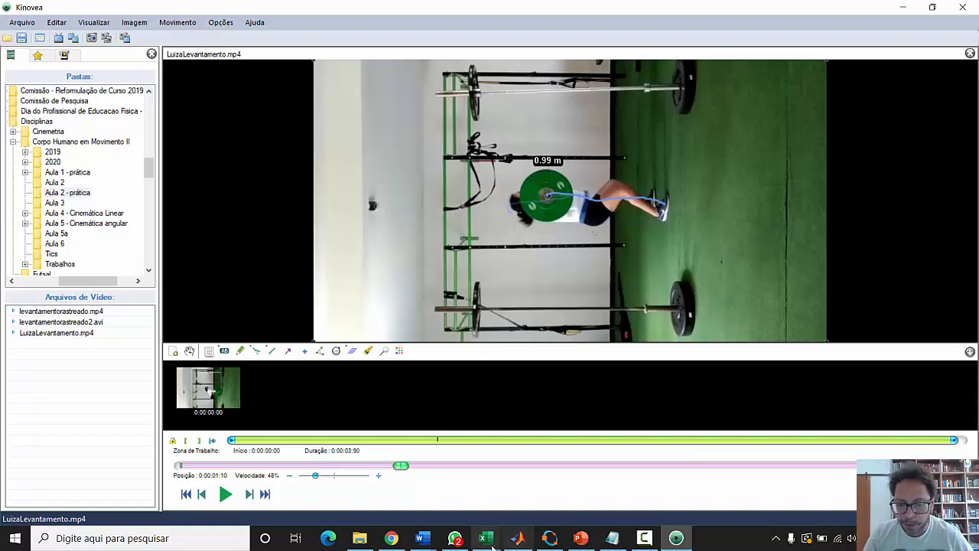
# Switch to the LuizaLevantamento workbook in Excel and examine the x and y coordinates recorded at time 0:00:01:10
pyautogui.moveTo(487, 545)
pyautogui.click(532, 492)
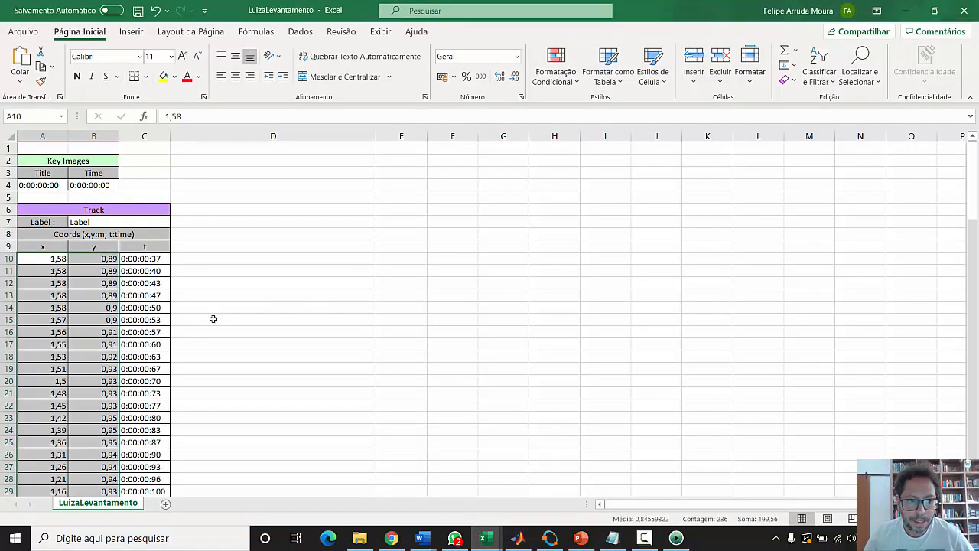
pyautogui.scroll(-4, 147, 279)
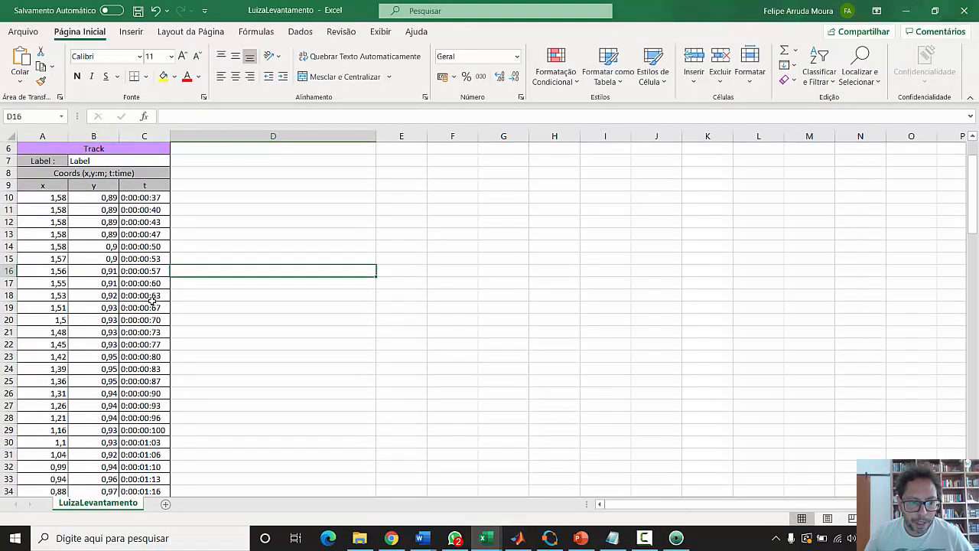
pyautogui.scroll(-1, 155, 311)
pyautogui.click(130, 346)
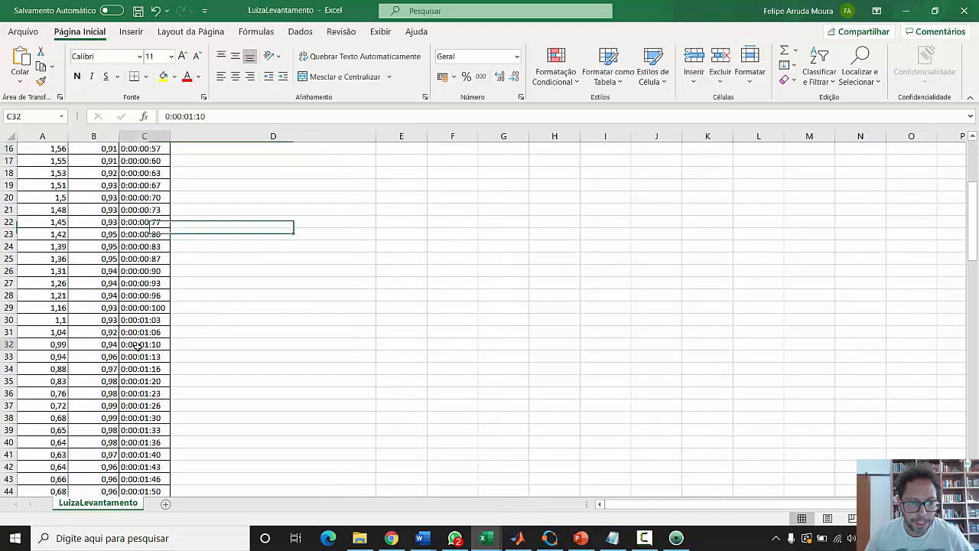
pyautogui.click(65, 346)
pyautogui.click(80, 344)
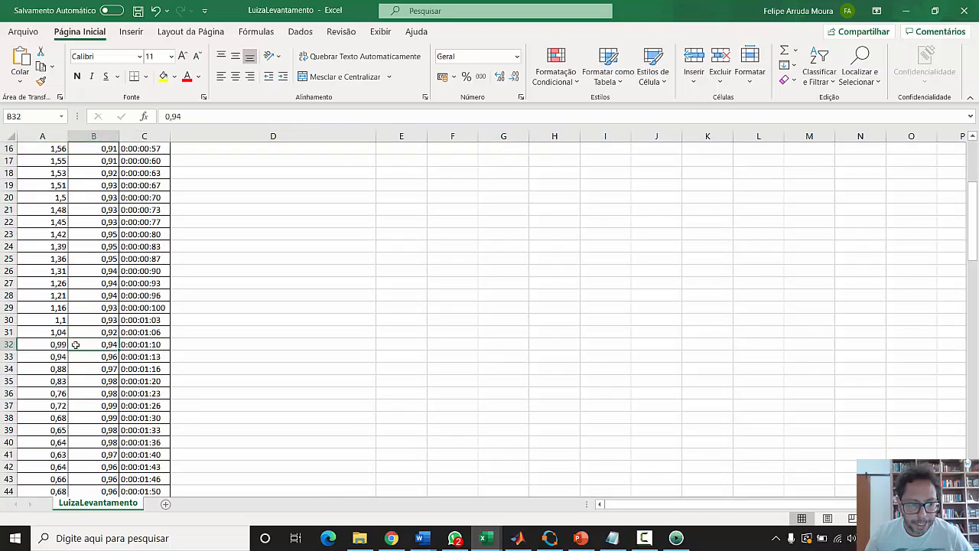
pyautogui.click(65, 344)
pyautogui.click(96, 344)
pyautogui.click(61, 344)
pyautogui.click(94, 344)
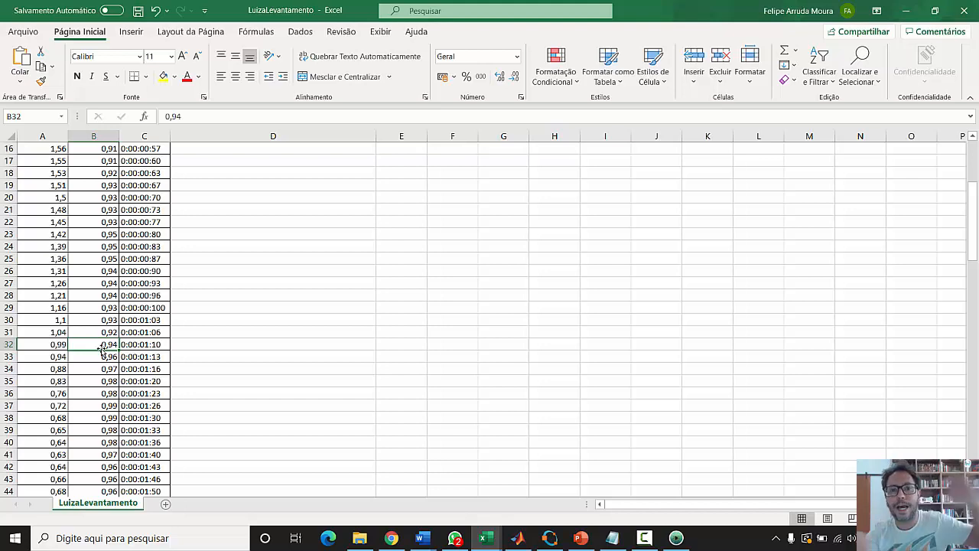
# Compare the first tracked x coordinate in A10 with the x and y coordinates in row 32
pyautogui.scroll(4, 50, 313)
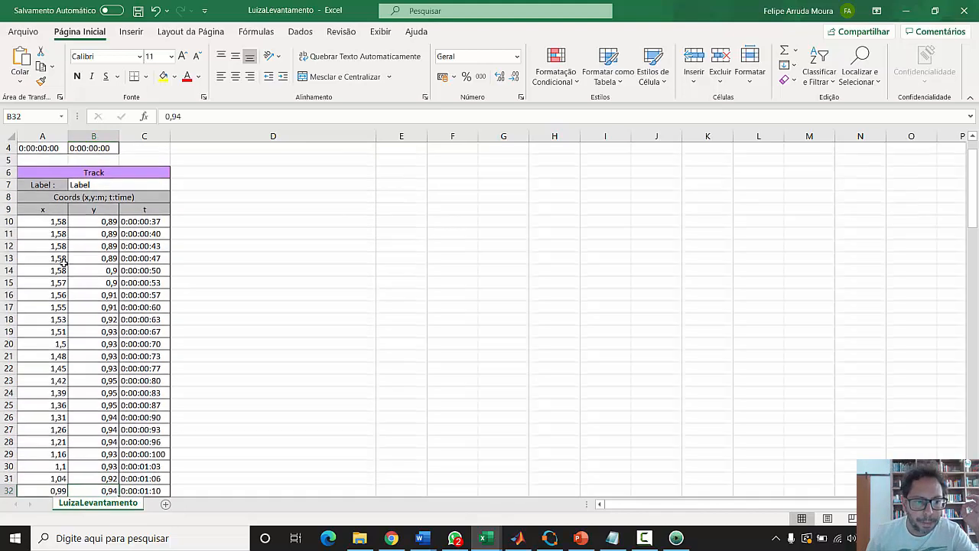
pyautogui.click(55, 224)
pyautogui.scroll(-3, 74, 285)
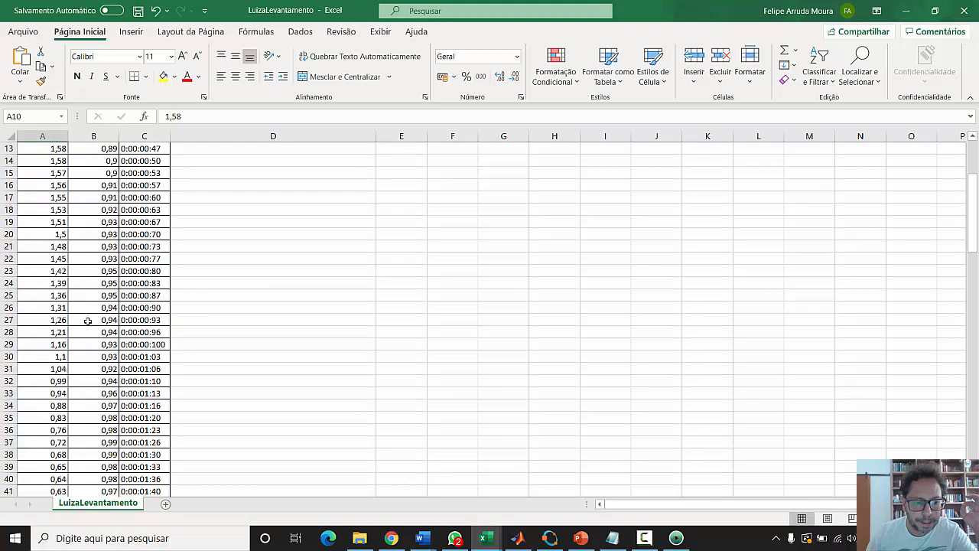
pyautogui.click(58, 381)
pyautogui.click(85, 382)
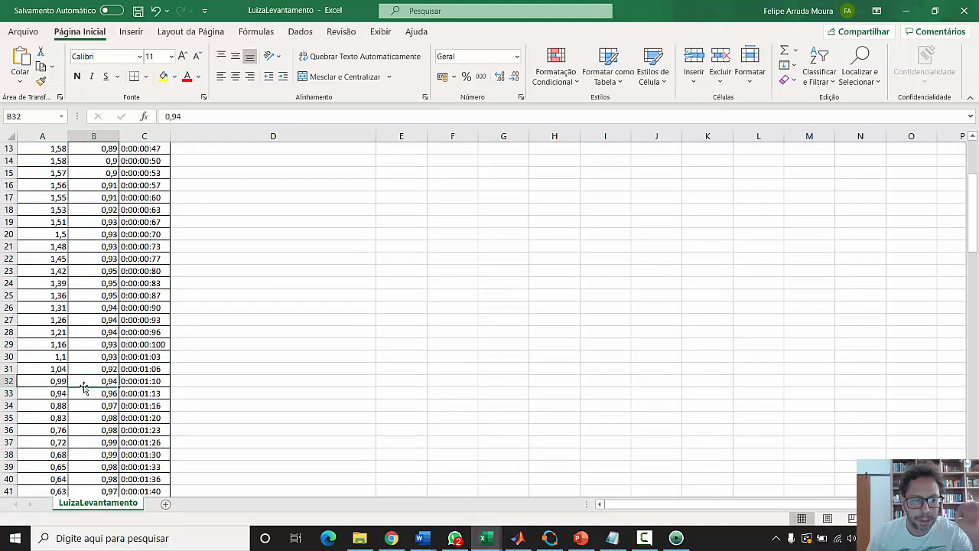
# Start a square-root distance formula in D32 with the squared x difference, =raiz((A32-A10)^2
pyautogui.click(278, 383)
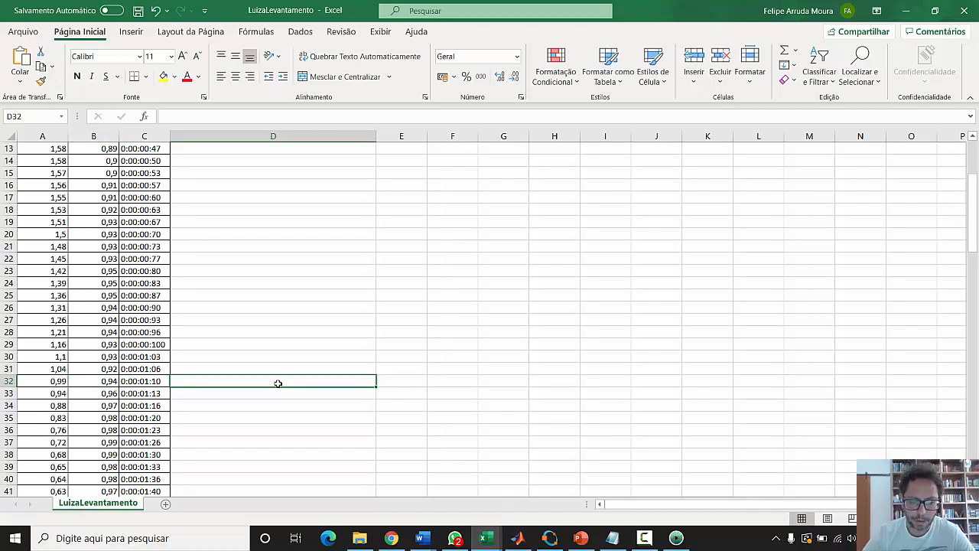
pyautogui.write('=')
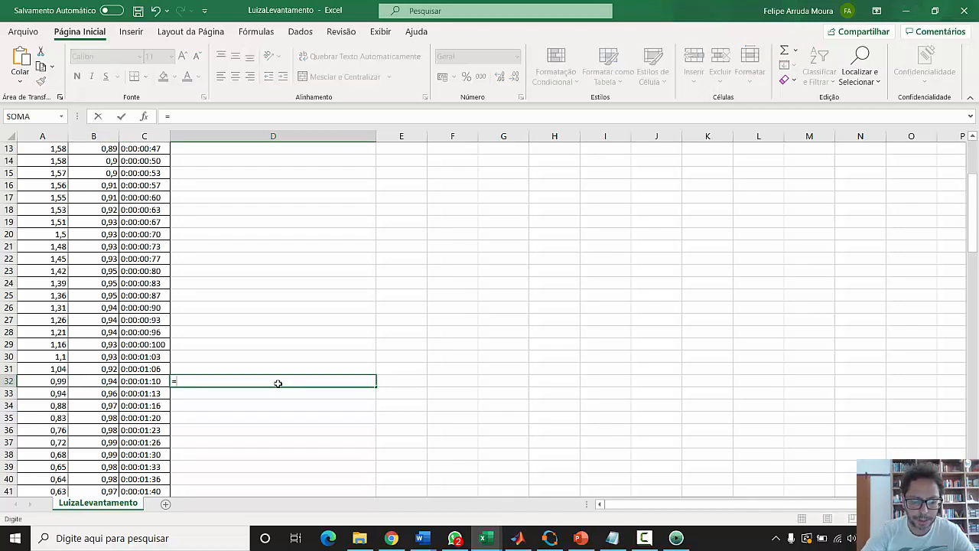
pyautogui.write('ra')
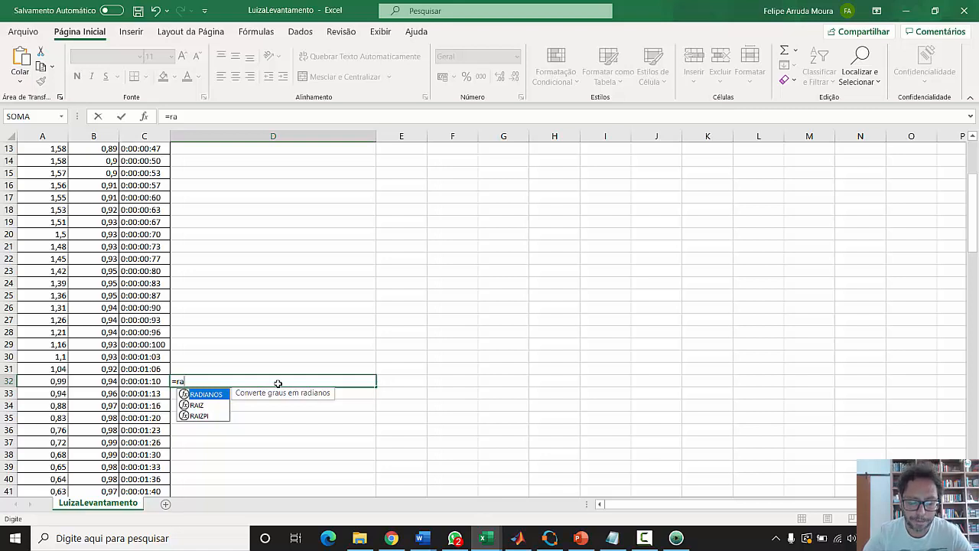
pyautogui.write('iz')
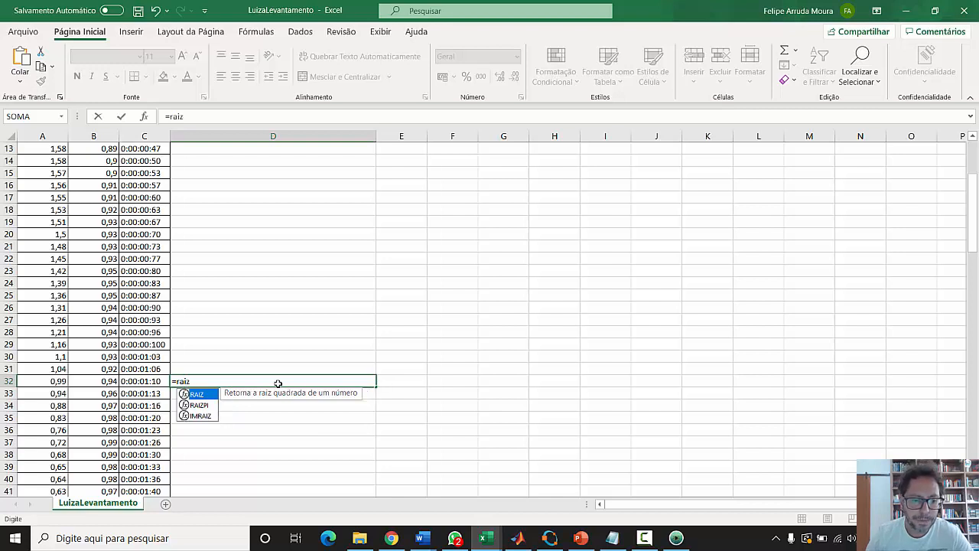
pyautogui.write('((')
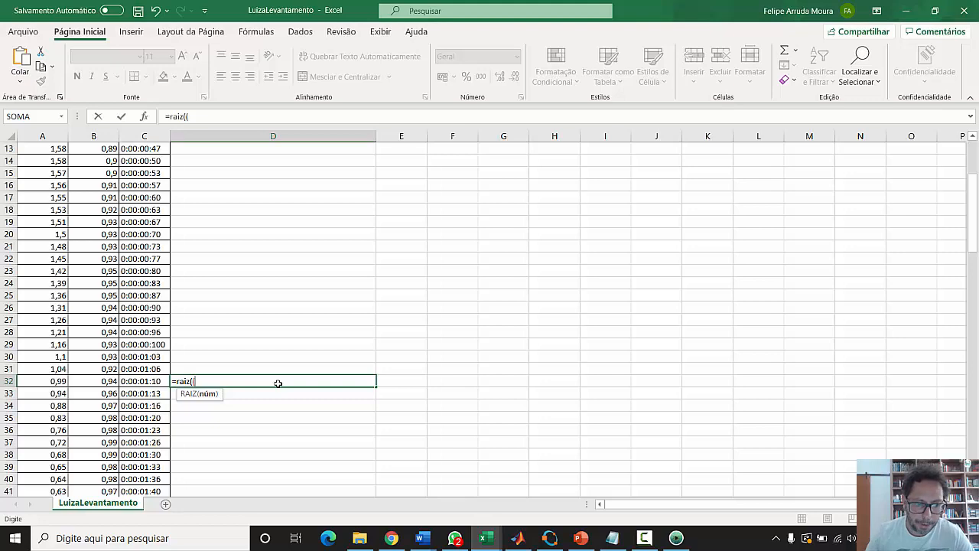
pyautogui.click(67, 381)
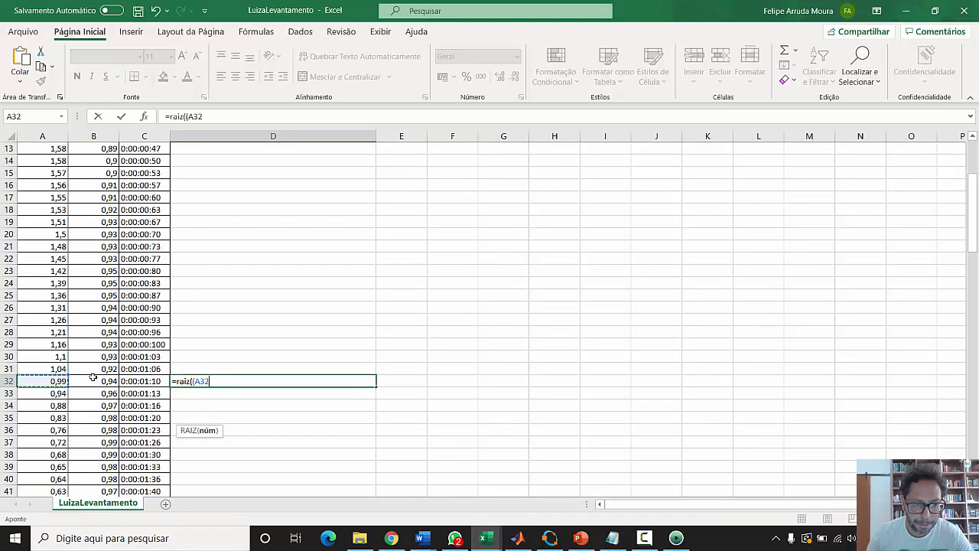
pyautogui.write('-')
pyautogui.scroll(4, 67, 306)
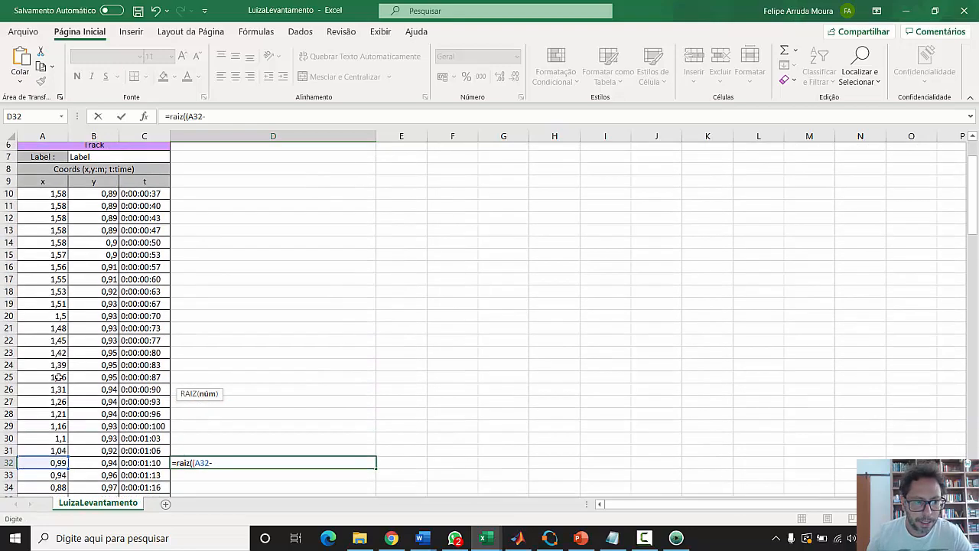
pyautogui.click(56, 258)
pyautogui.scroll(-5, 225, 374)
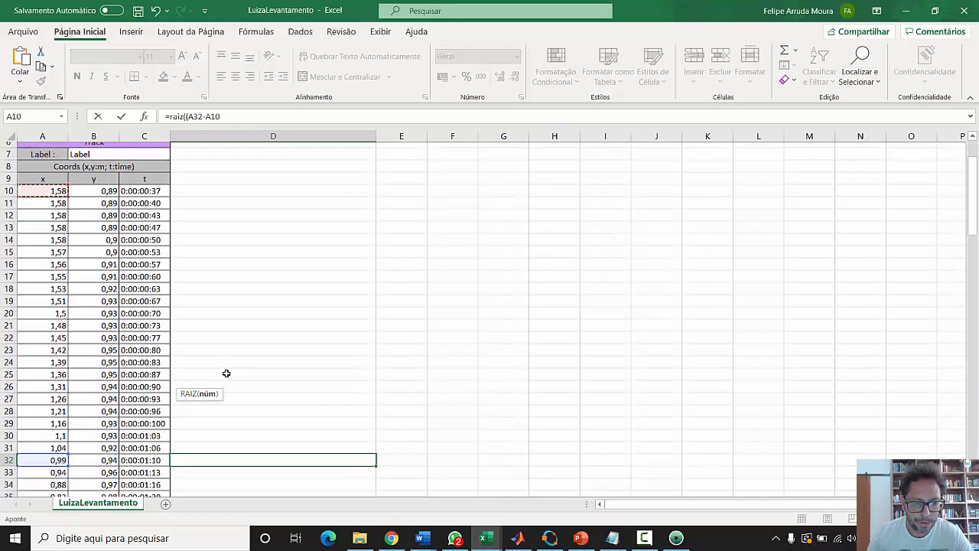
pyautogui.scroll(-1, 252, 391)
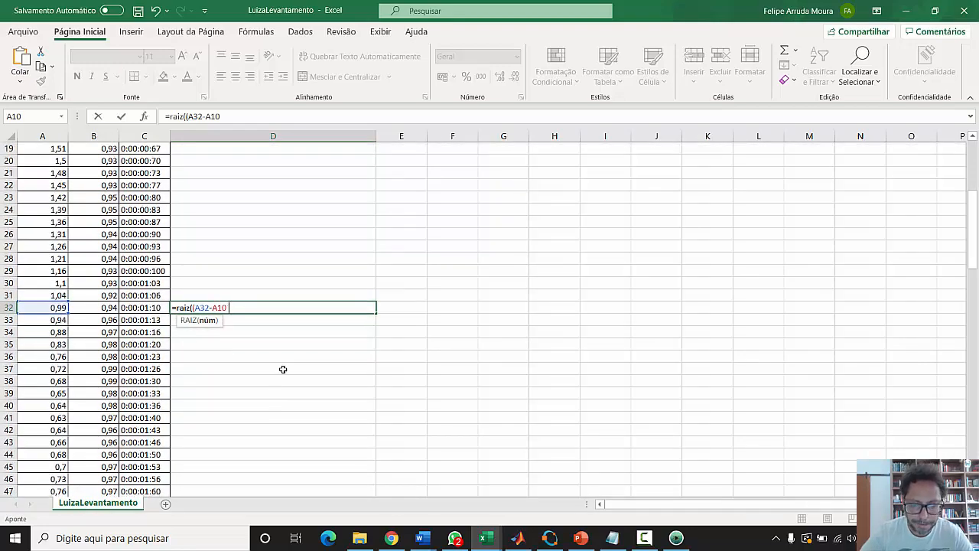
pyautogui.write(')')
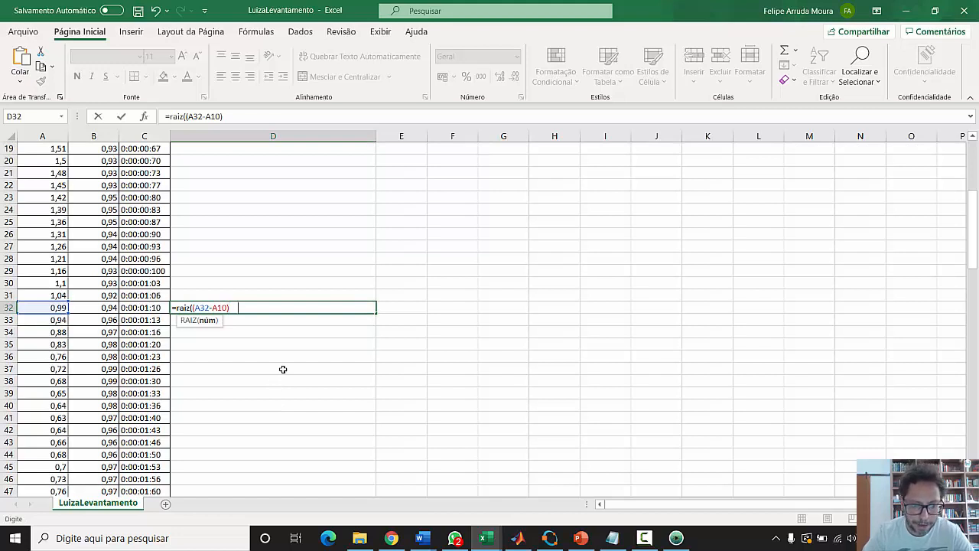
pyautogui.write('^2')
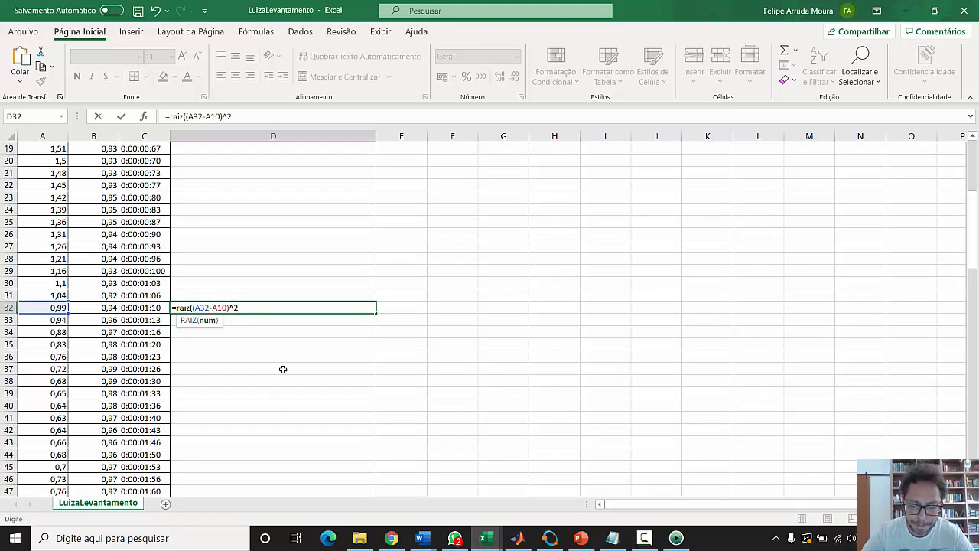
# Complete the distance formula in D32 by adding the squared y difference, +(B32-B10)^2), and review the calculated cell
pyautogui.write('+')
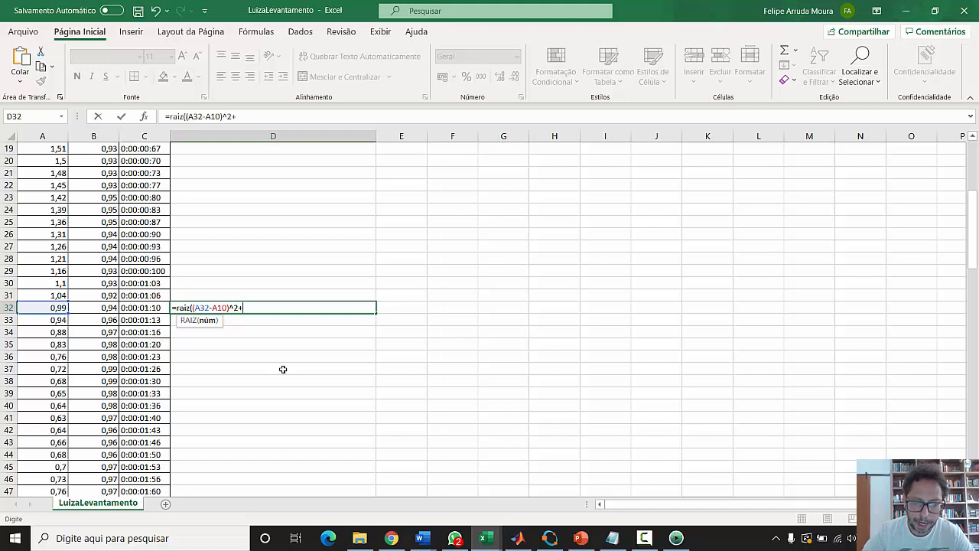
pyautogui.write('(')
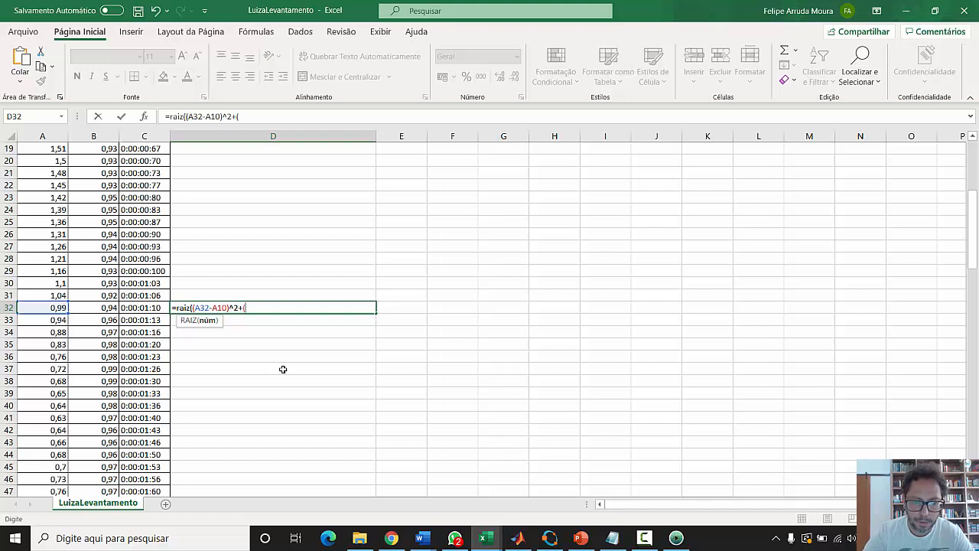
pyautogui.click(110, 307)
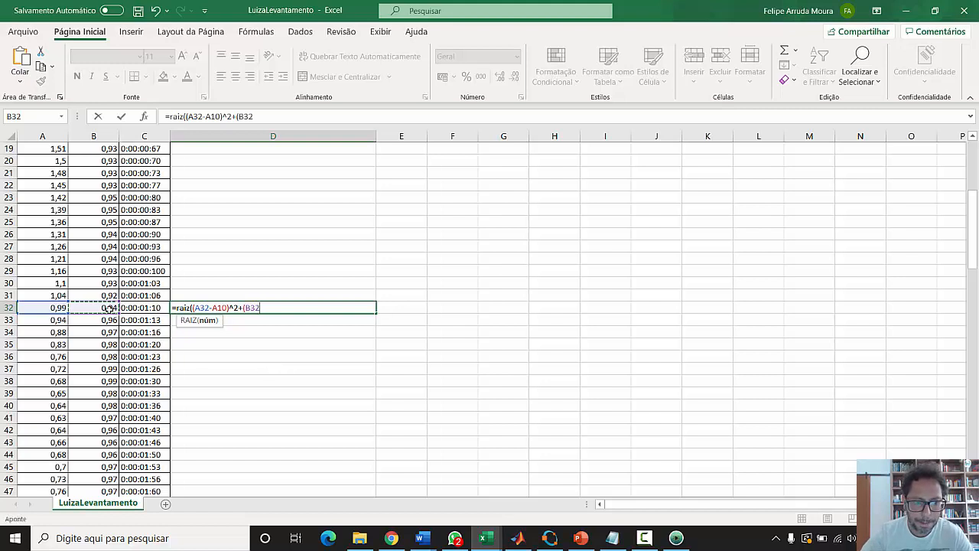
pyautogui.write('-')
pyautogui.scroll(4, 105, 304)
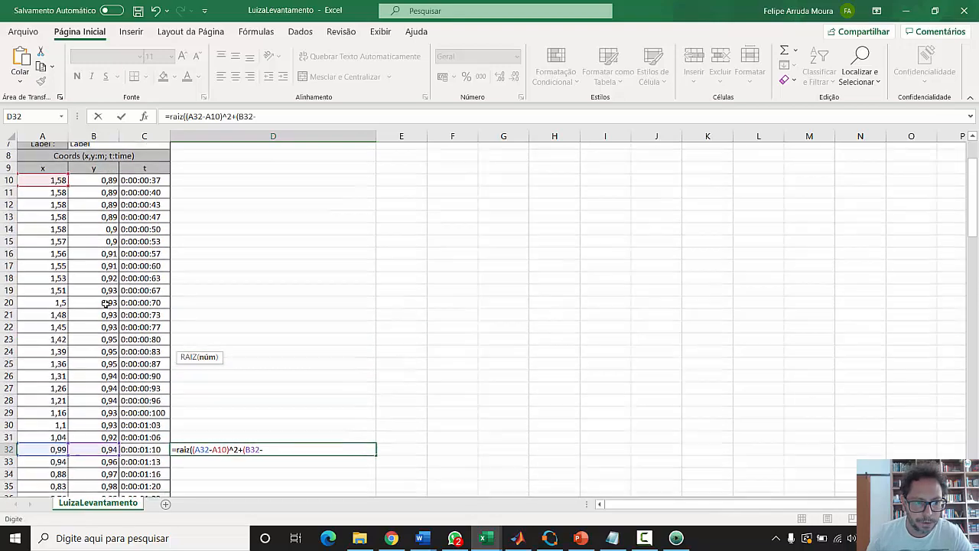
pyautogui.scroll(1, 105, 304)
pyautogui.click(107, 222)
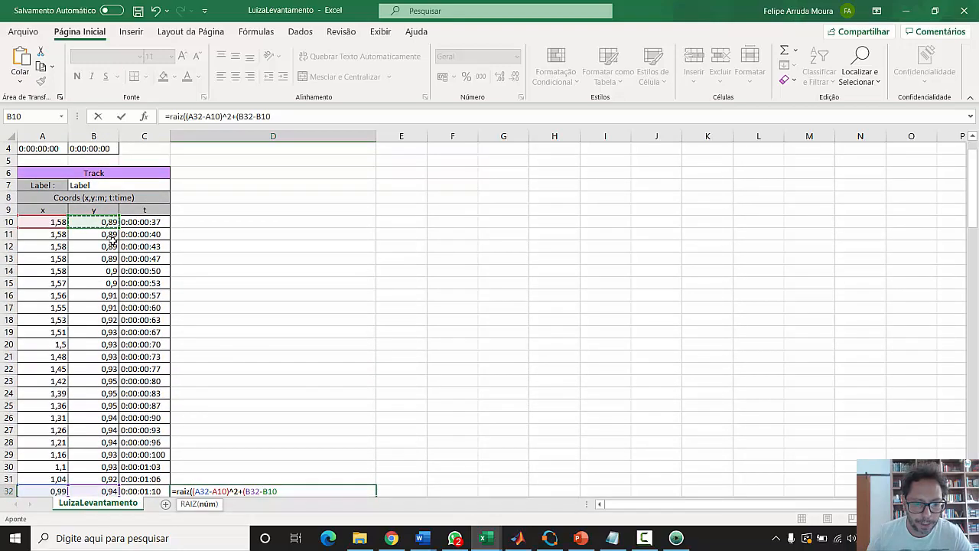
pyautogui.scroll(-2, 112, 240)
pyautogui.write(')')
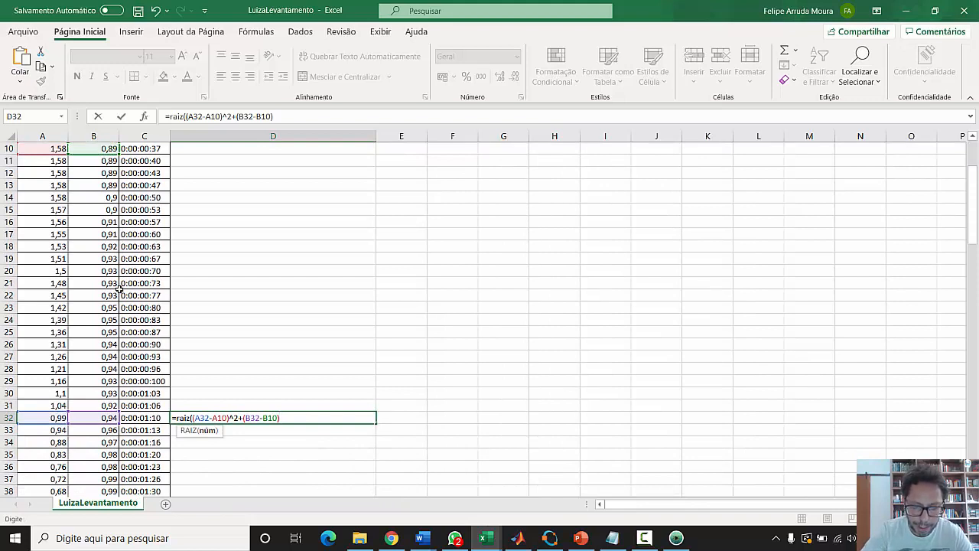
pyautogui.write('^2')
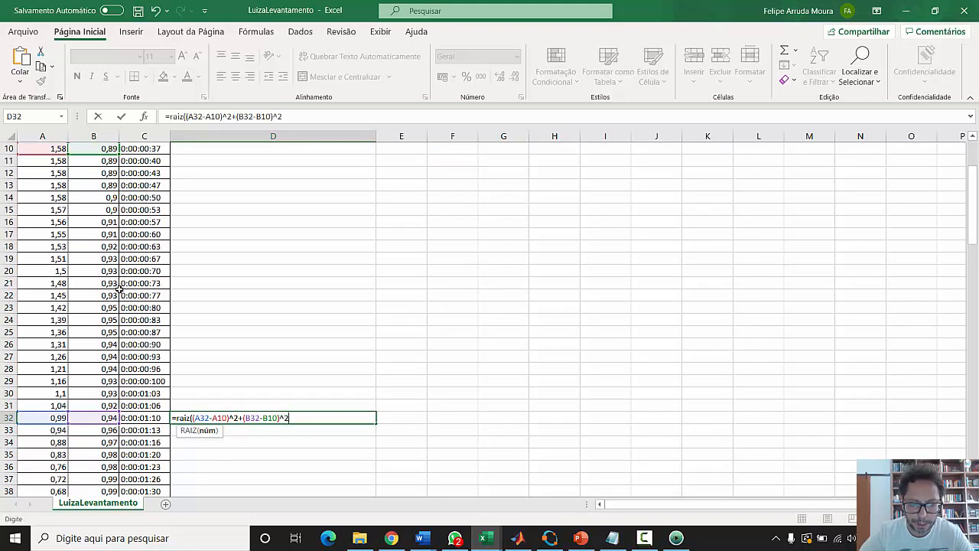
pyautogui.write(')')
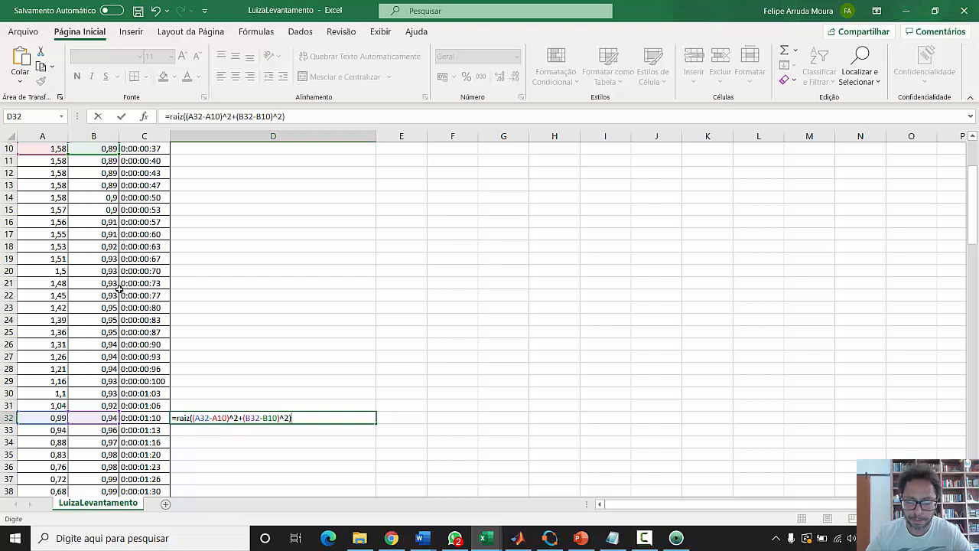
pyautogui.press('Return')
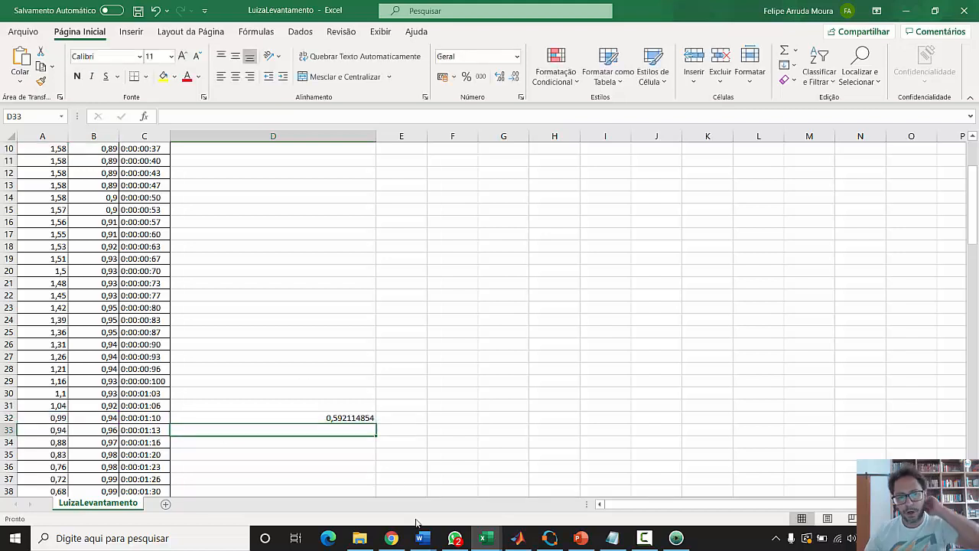
pyautogui.click(344, 418)
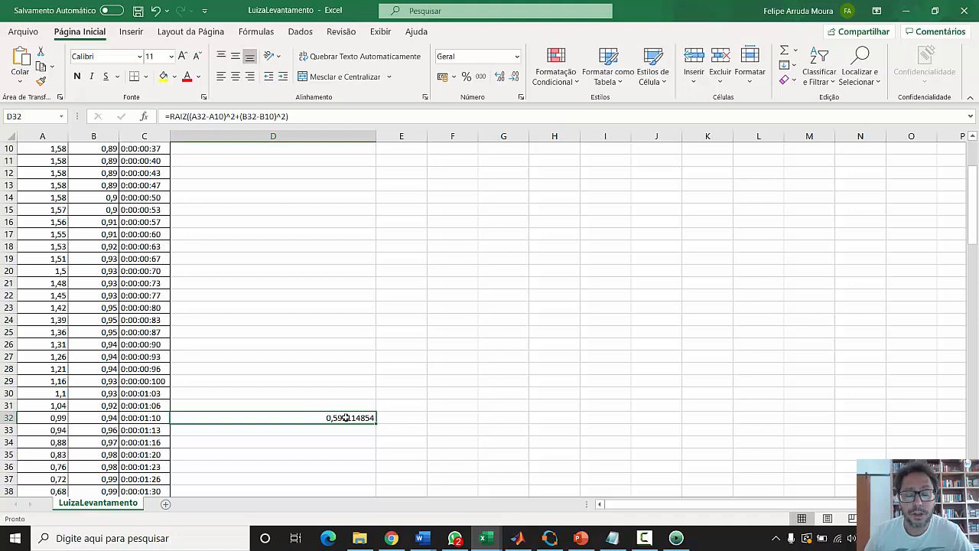
pyautogui.scroll(1, 346, 418)
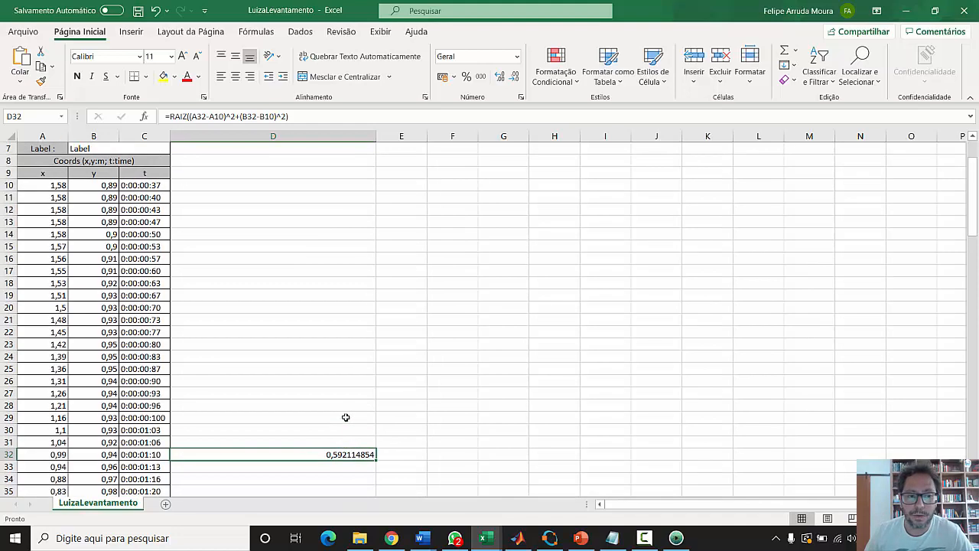
pyautogui.scroll(-1, 346, 418)
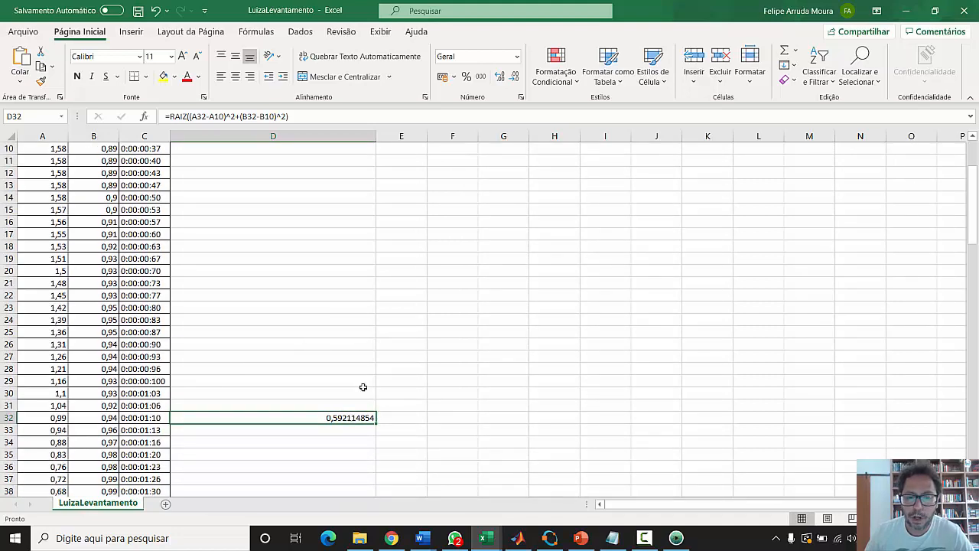
# Widen column E and start a square-root distance formula in E10 with the squared x difference between consecutive points, =raiz((A11-A10)^2
pyautogui.scroll(1, 384, 379)
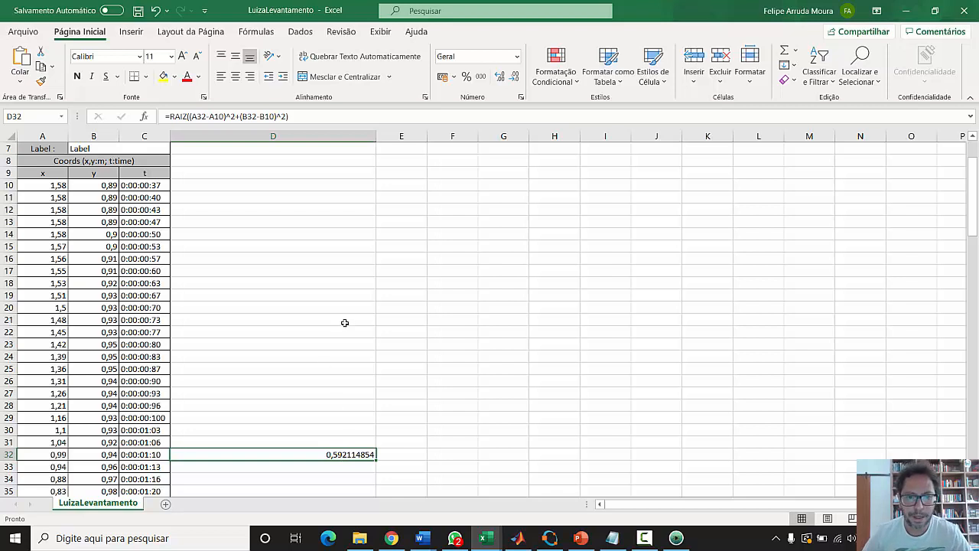
pyautogui.click(422, 186)
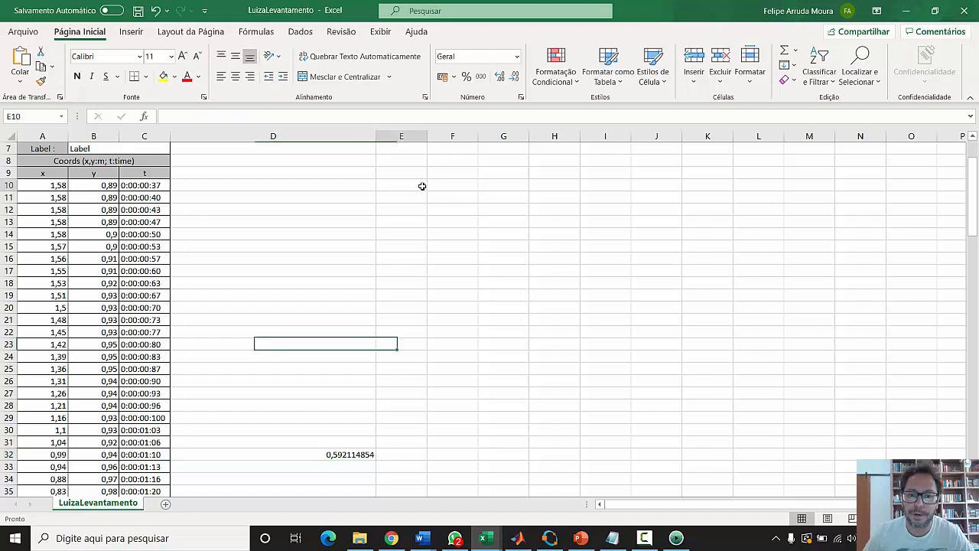
pyautogui.moveTo(428, 137); pyautogui.dragTo(507, 136)
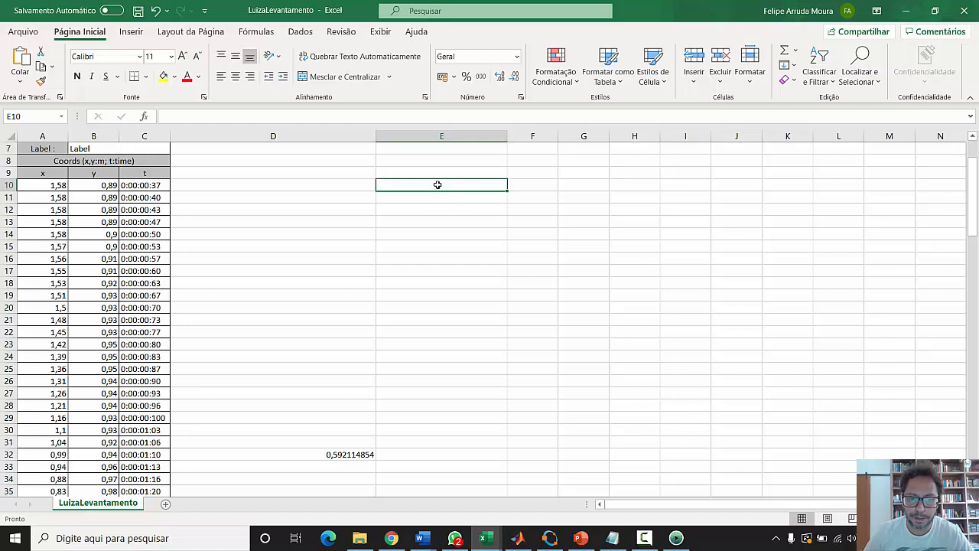
pyautogui.write('=r')
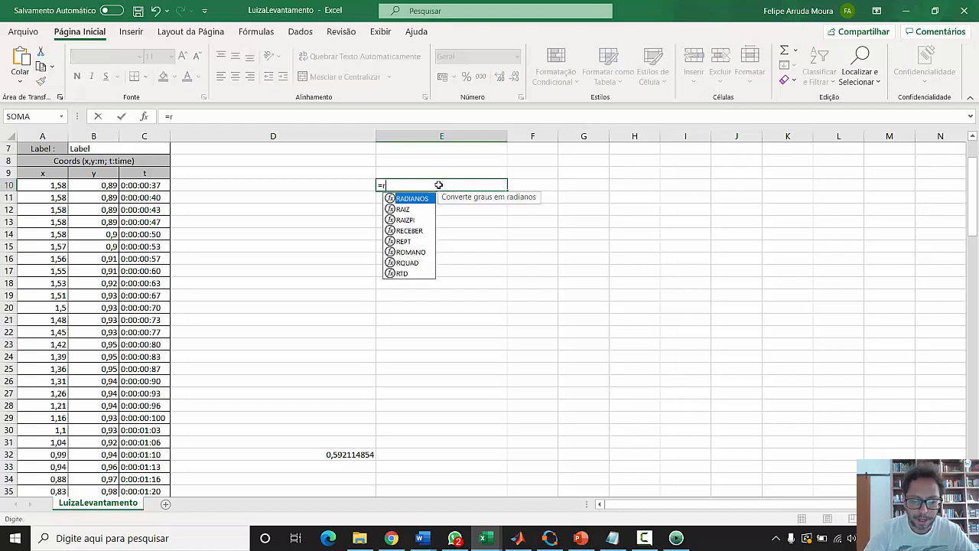
pyautogui.write('aiz((')
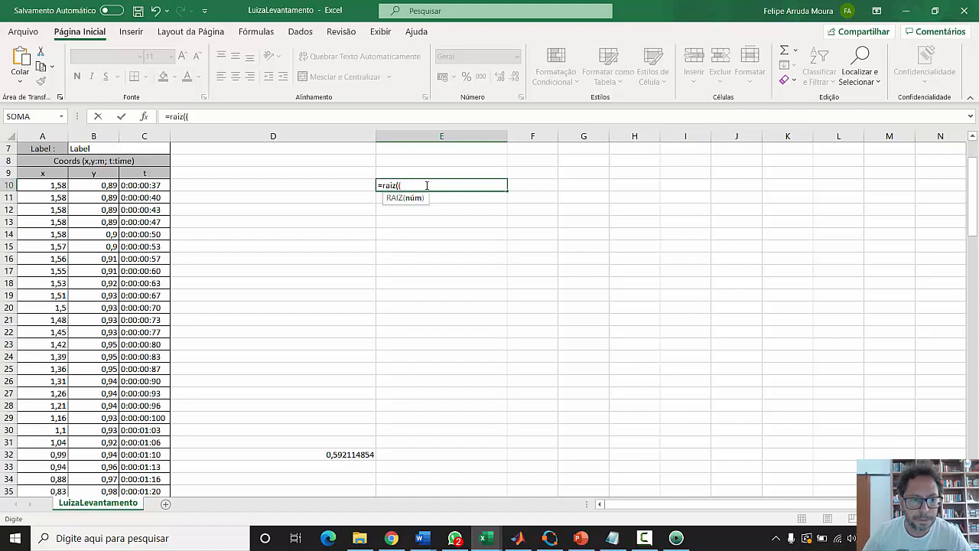
pyautogui.click(59, 199)
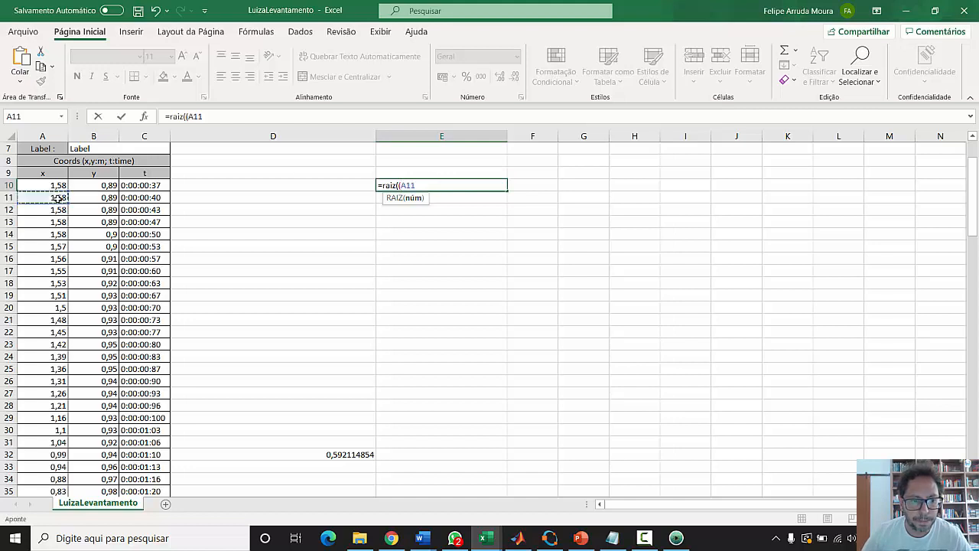
pyautogui.write('-')
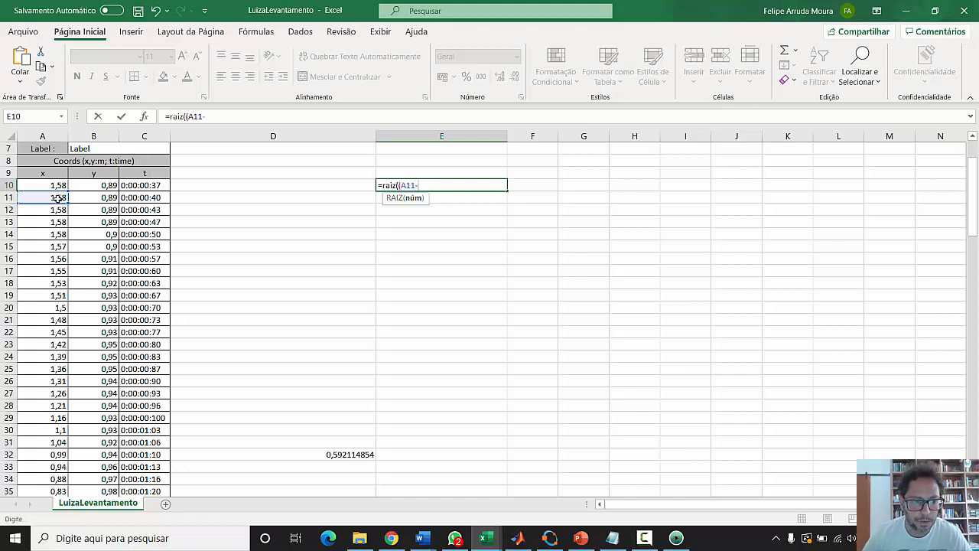
pyautogui.click(52, 185)
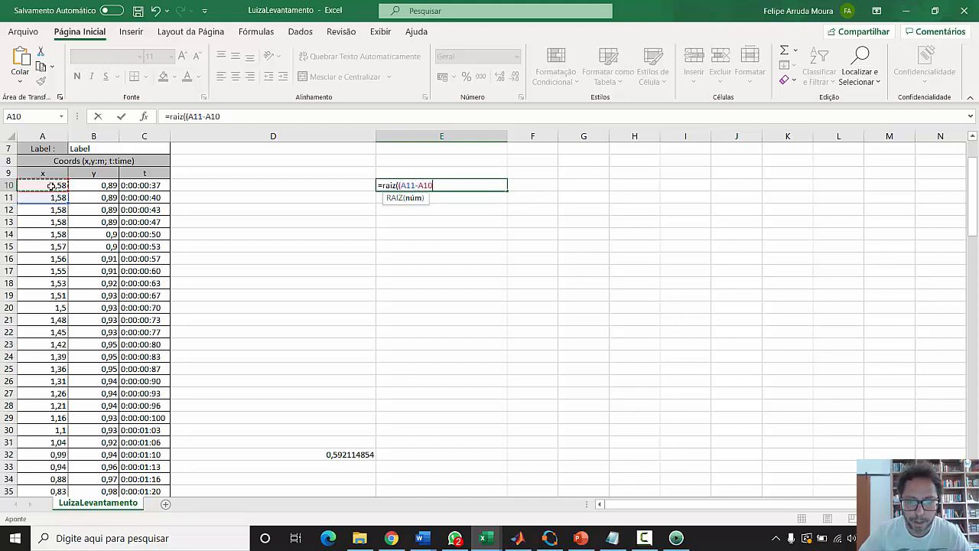
pyautogui.write(')')
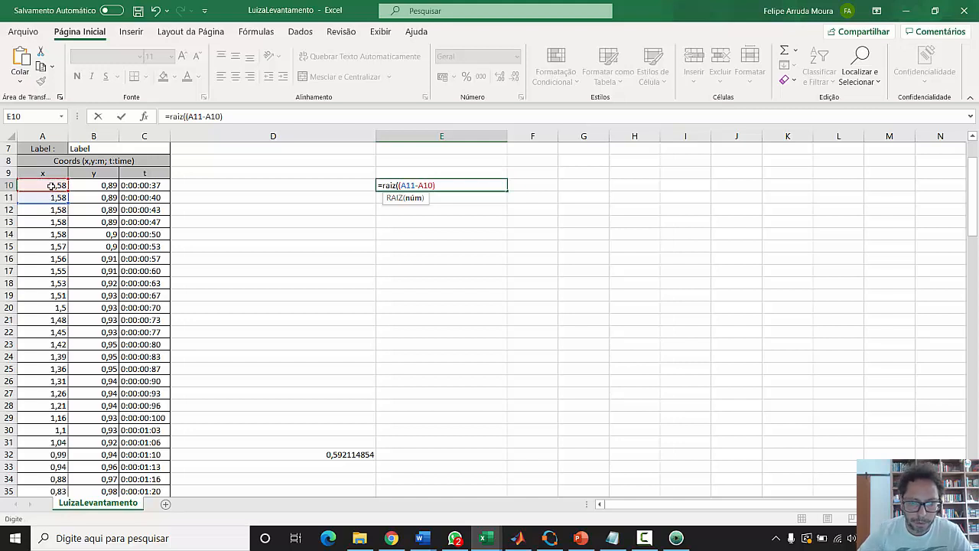
pyautogui.write('^2')
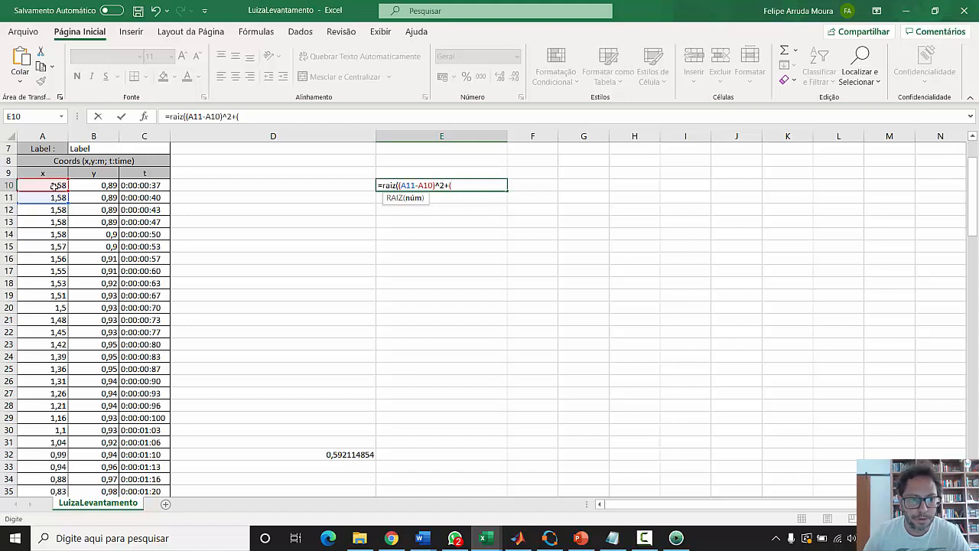
# Complete the frame-to-frame distance formula in E10 by adding the squared y difference, +(B11-B10)^2)
pyautogui.write('+(')
pyautogui.click(91, 198)
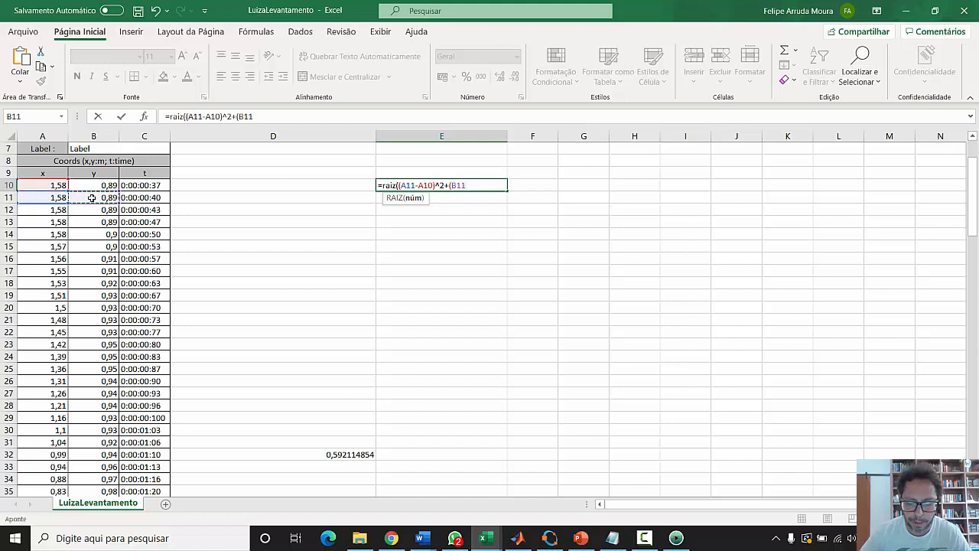
pyautogui.write('-')
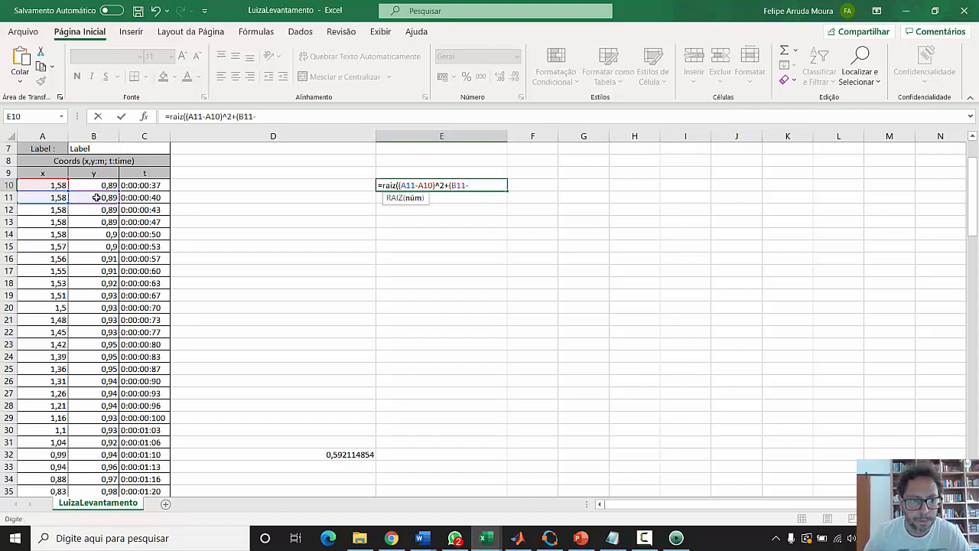
pyautogui.click(103, 186)
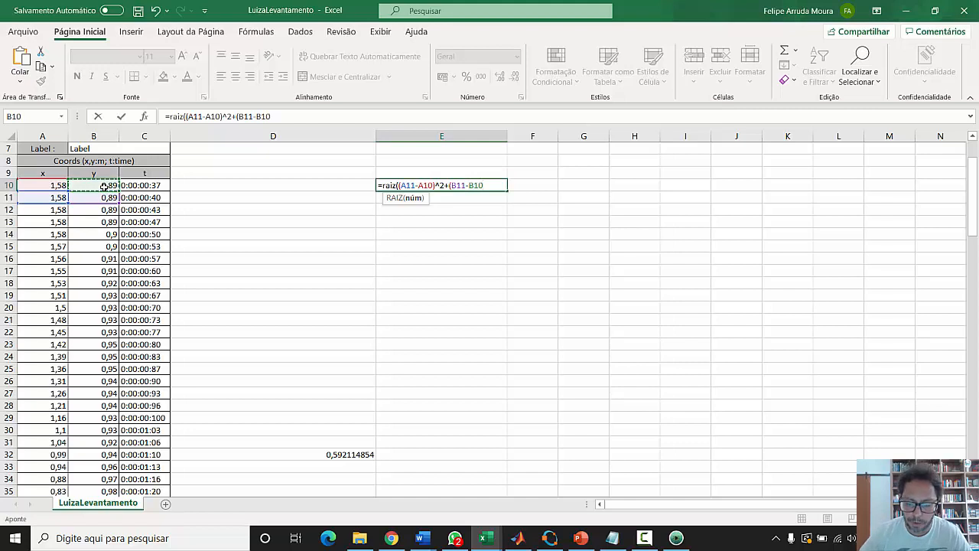
pyautogui.write(')')
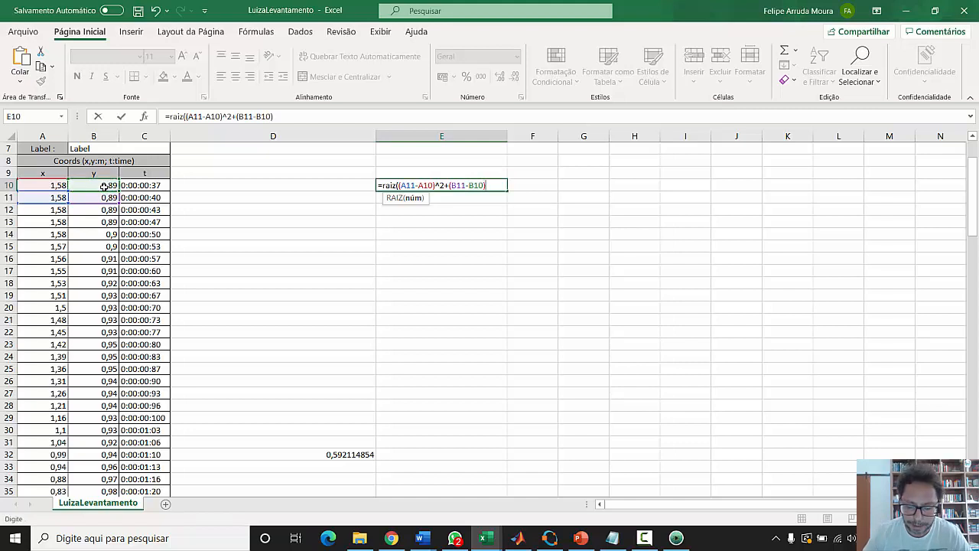
pyautogui.write('^2')
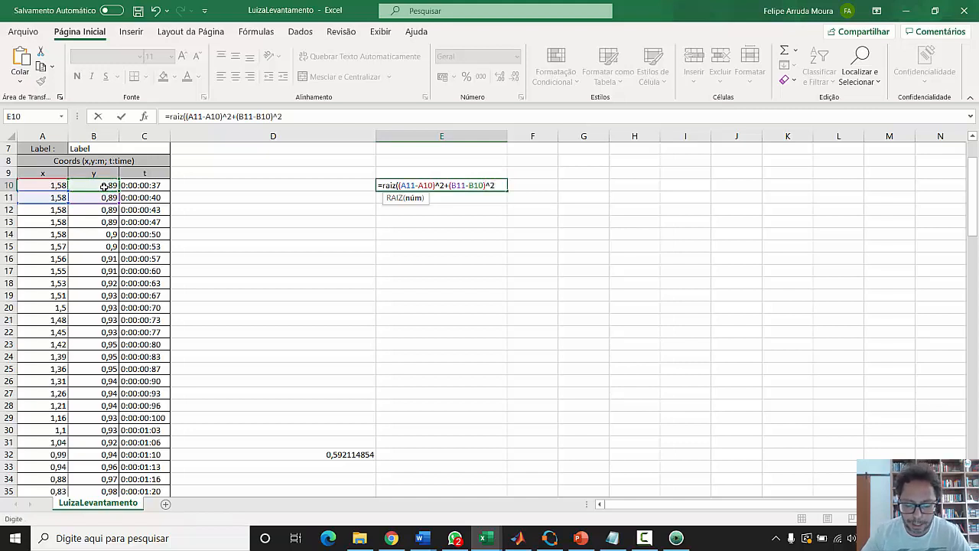
pyautogui.write(')')
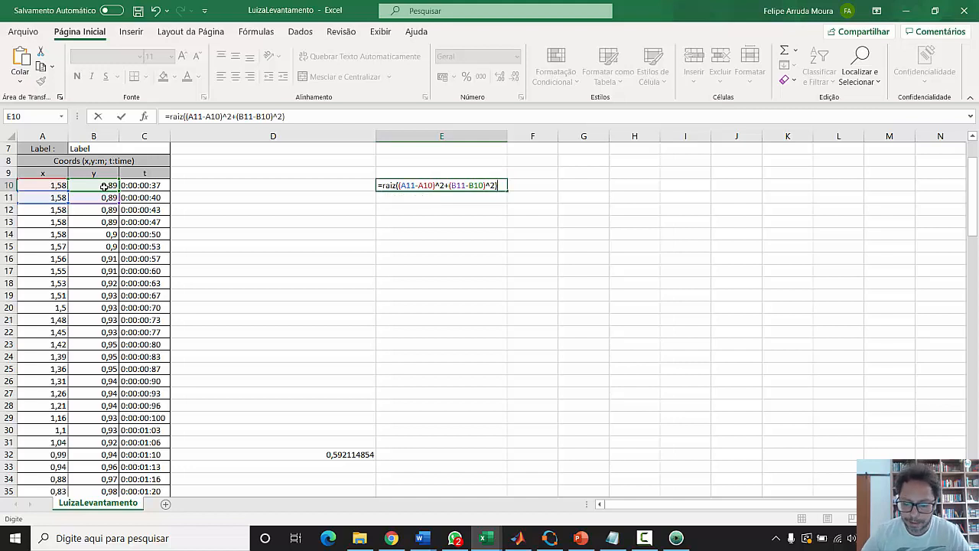
pyautogui.press('Return')
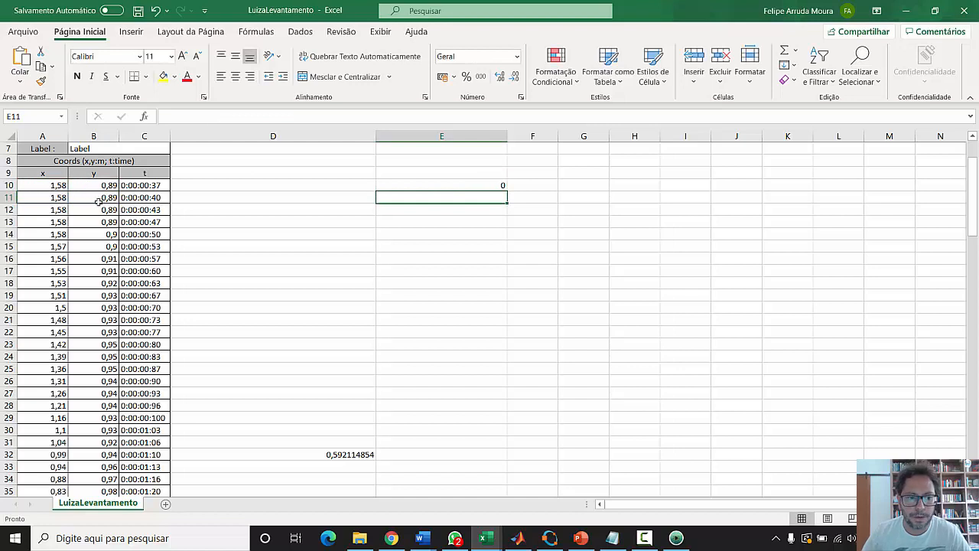
# Copy the E10 distance formula down through E31 and check the formula in the last filled cell
pyautogui.click(479, 187)
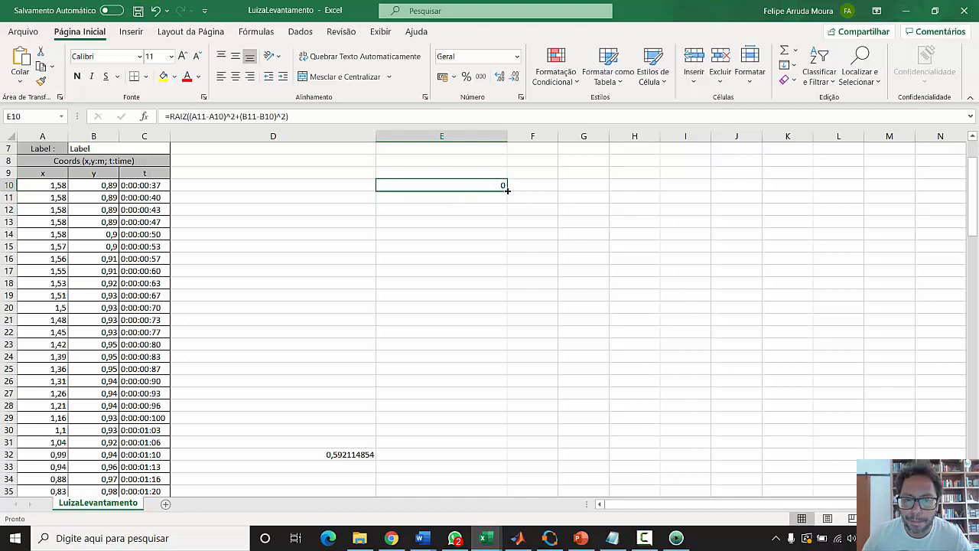
pyautogui.moveTo(507, 190); pyautogui.dragTo(529, 443)
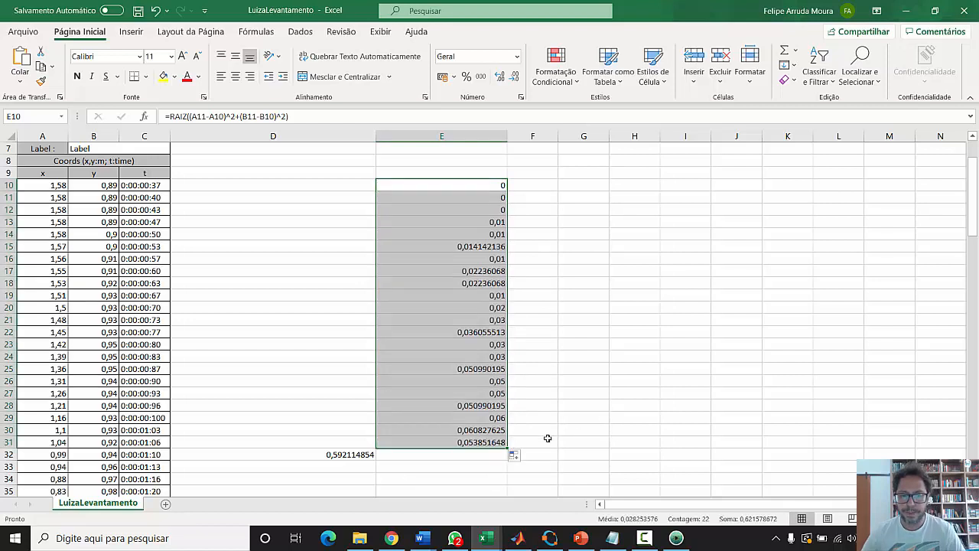
pyautogui.click(479, 442)
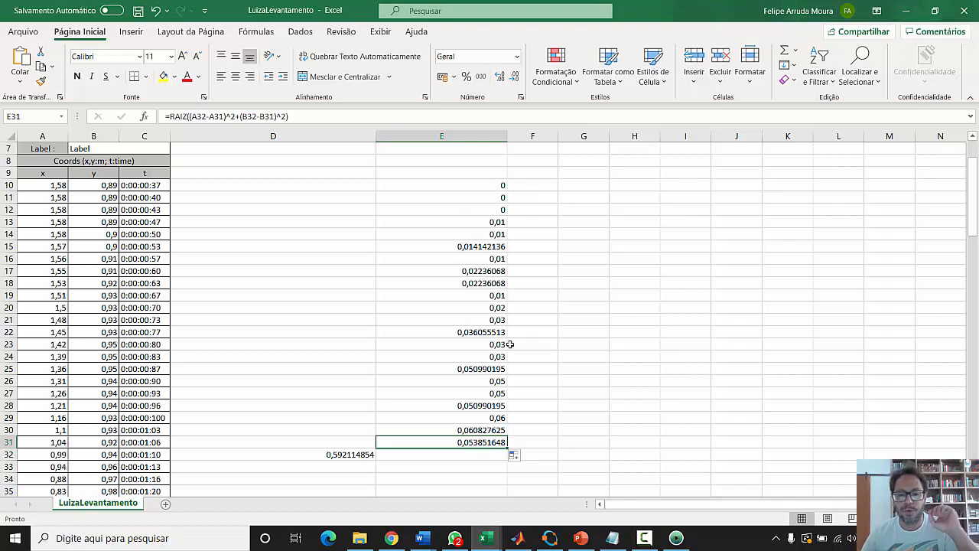
# Sum the frame-to-frame distances E10:E31 in E32 and compare the total with the straight-line distance in D32
pyautogui.click(483, 454)
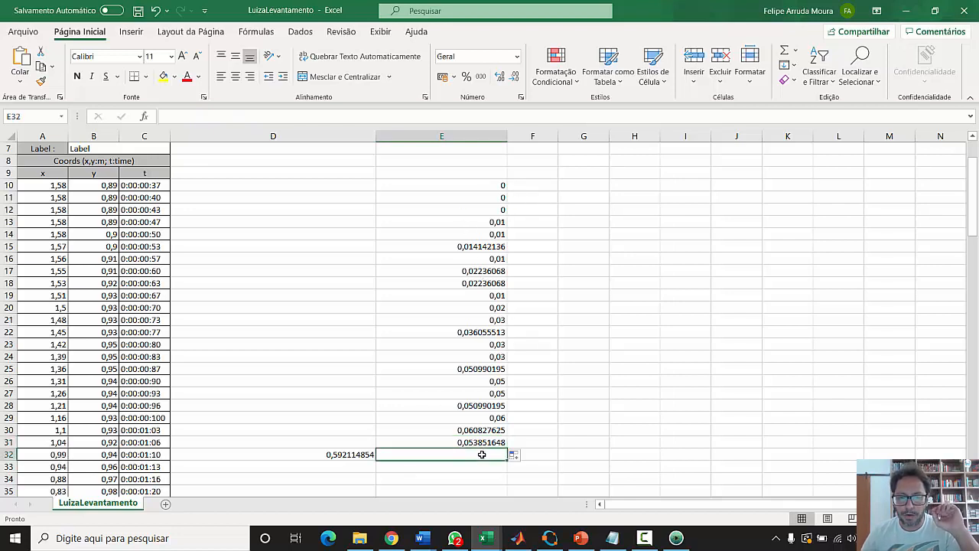
pyautogui.click(785, 52)
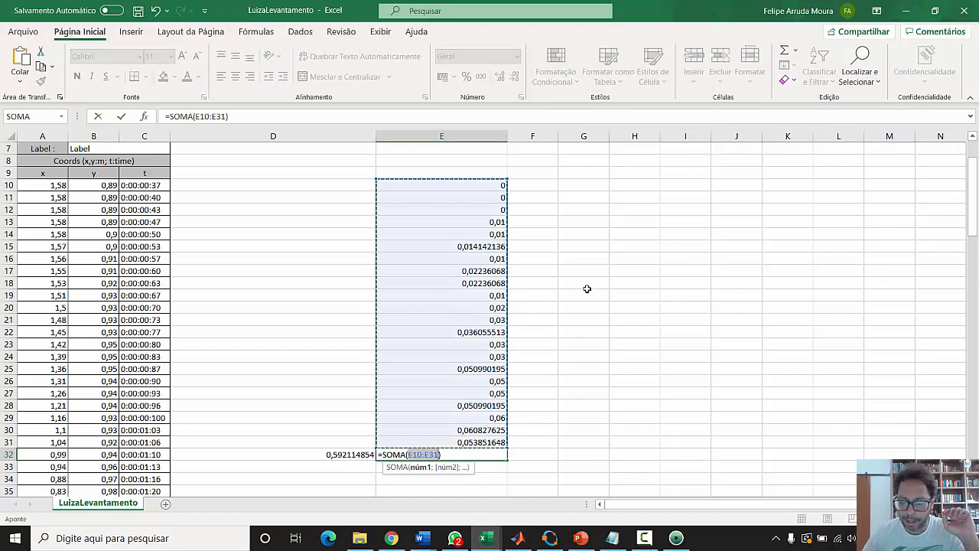
pyautogui.press('Return')
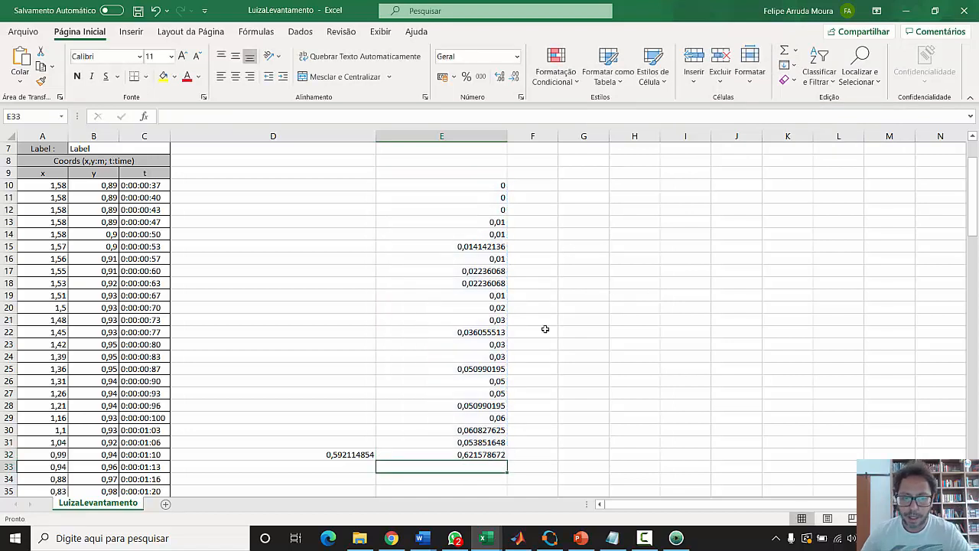
pyautogui.click(474, 454)
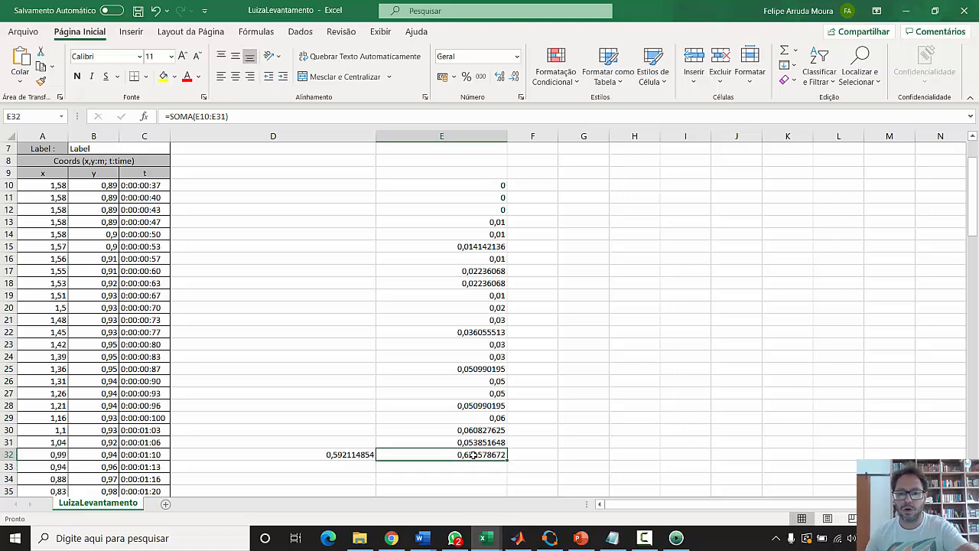
pyautogui.scroll(-1, 596, 383)
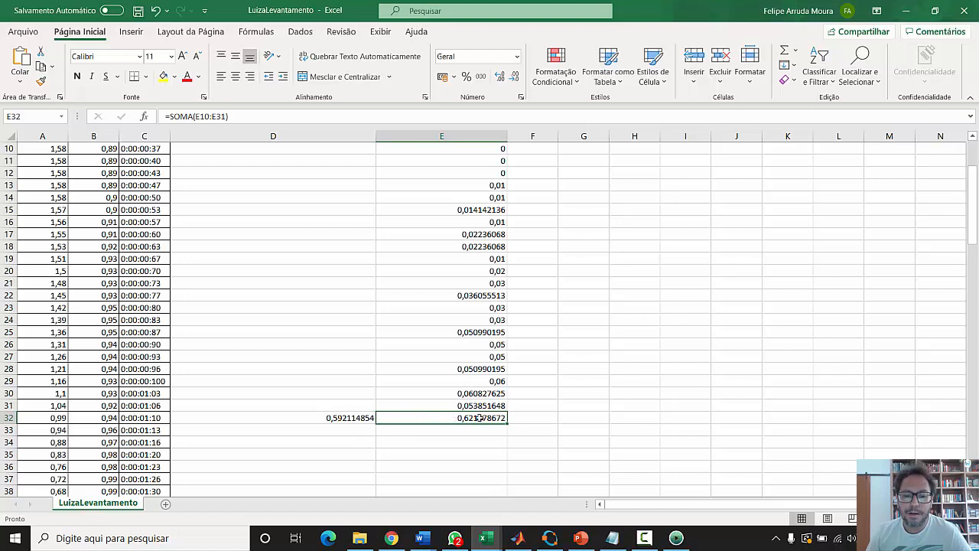
pyautogui.click(337, 419)
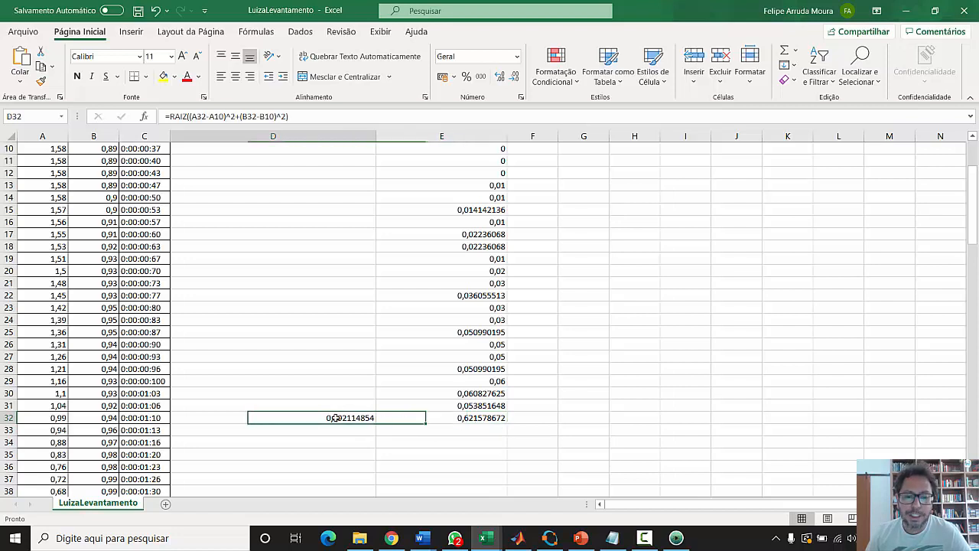